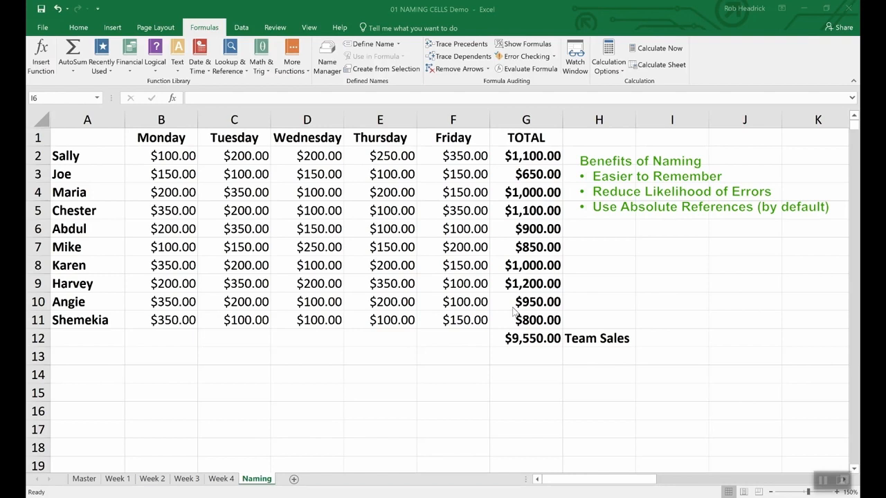
Step: Define the name Team_Sales for the grand total cell G12
click(533, 339)
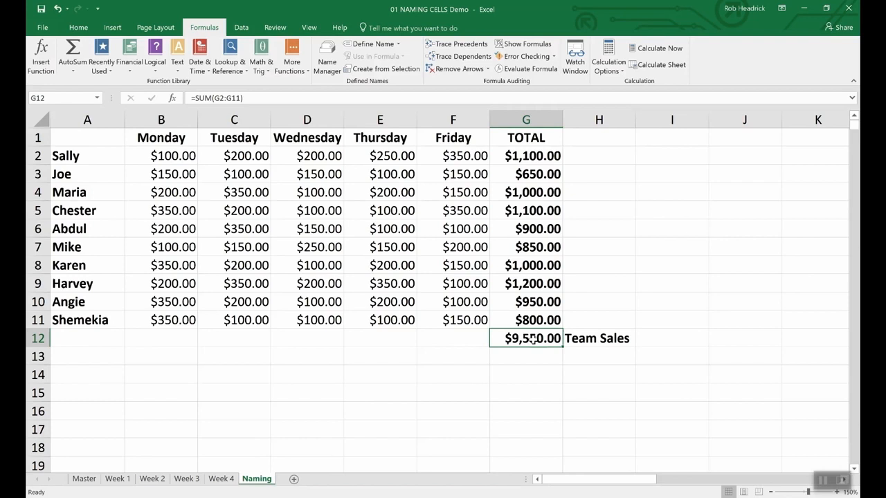
right_click(531, 339)
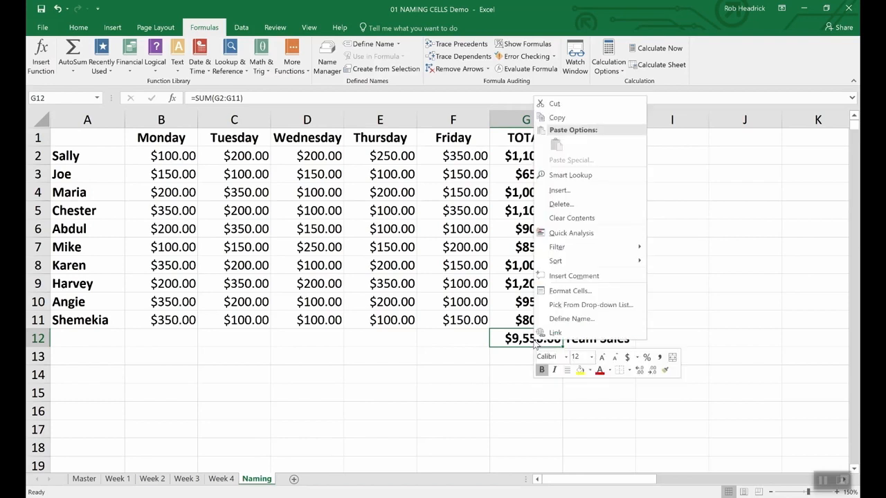
click(555, 320)
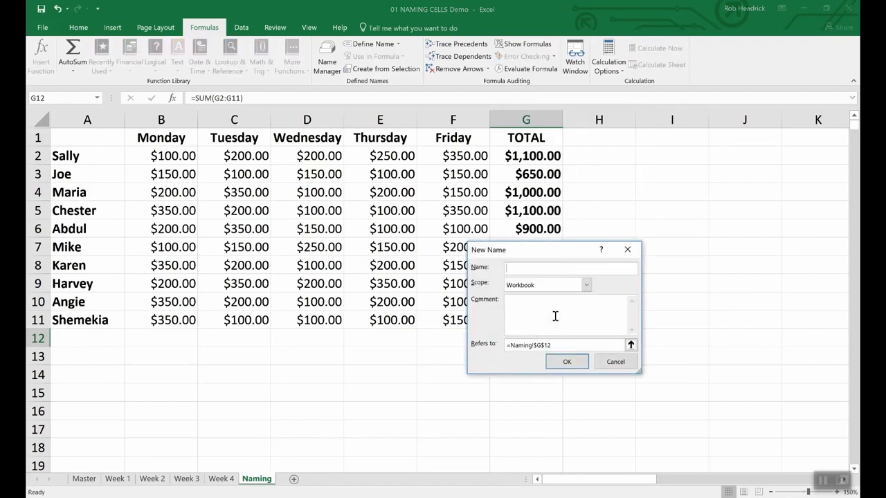
text(Team_Sales)
click(580, 362)
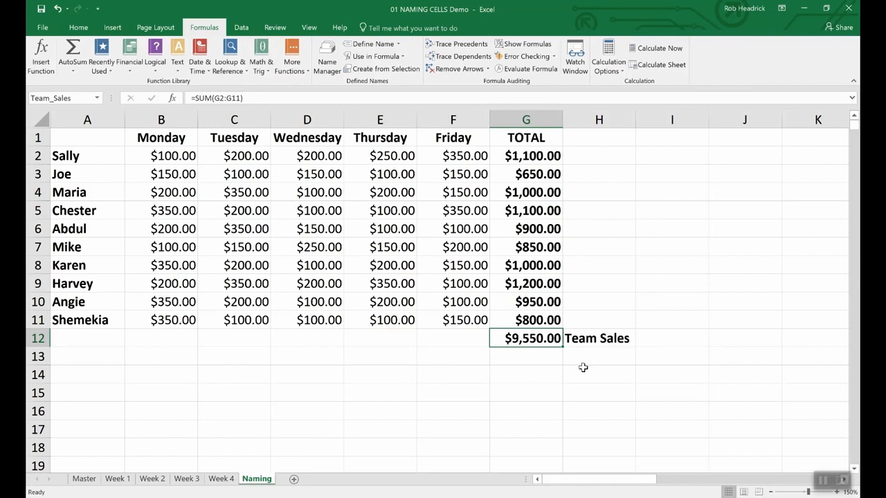
click(76, 98)
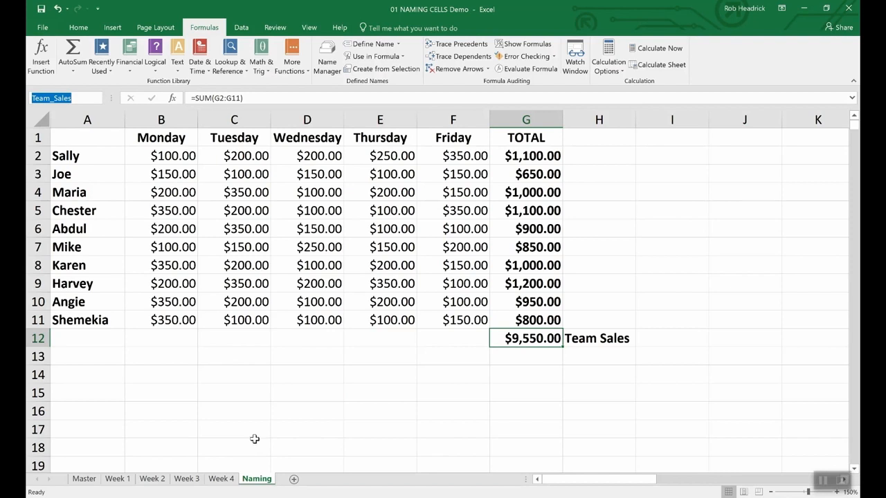
Step: Select the totals G2:G11 and name the range Rep_Sales
click(537, 155)
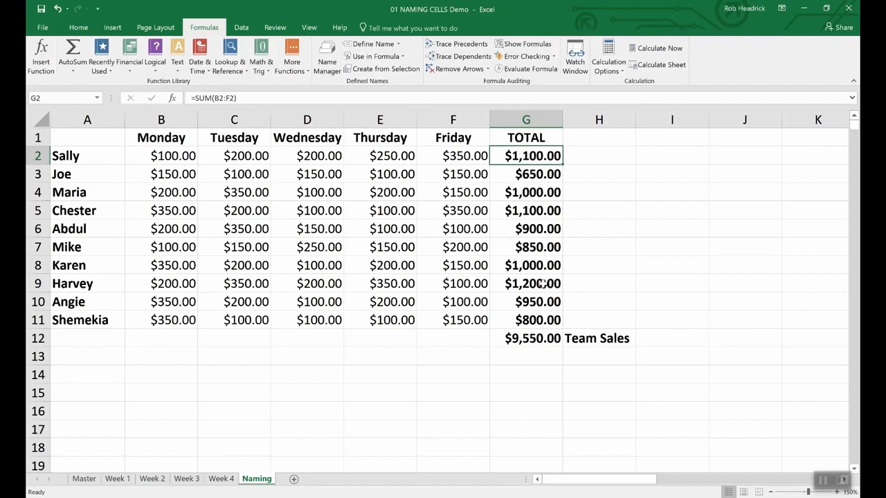
click(590, 194)
drag(532, 156, 510, 318)
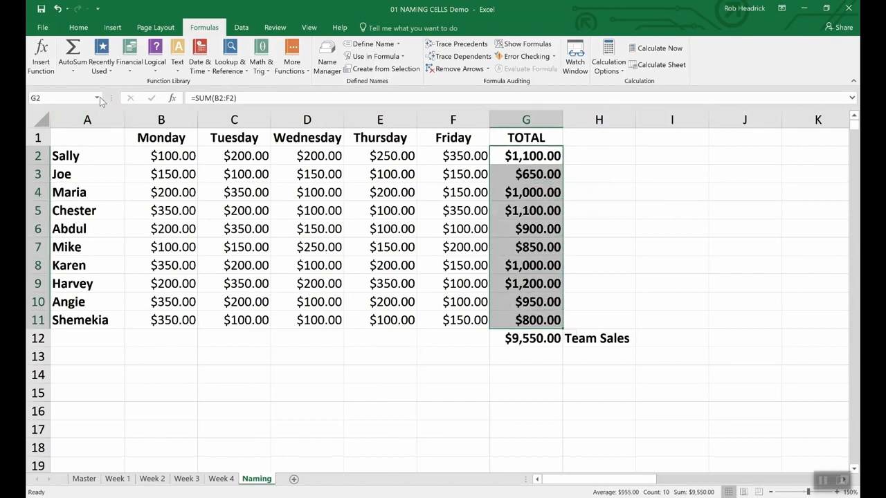
click(68, 97)
text(Rep_Sales)
key(Return)
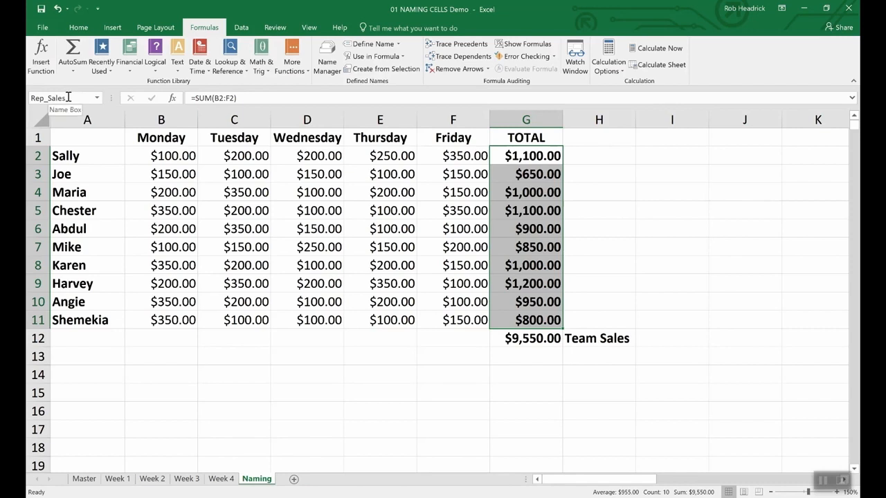
Step: Enter the formula =Sum(Rep_Sales) in G13 using the named range
click(524, 358)
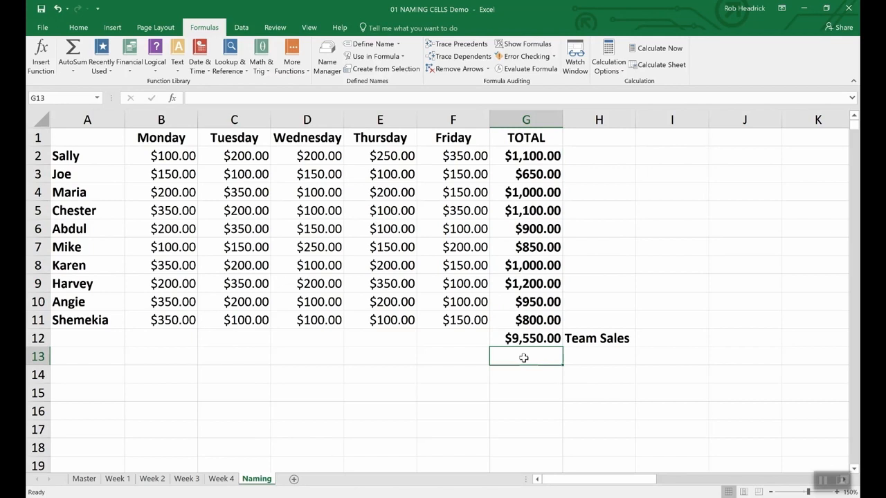
text(=)
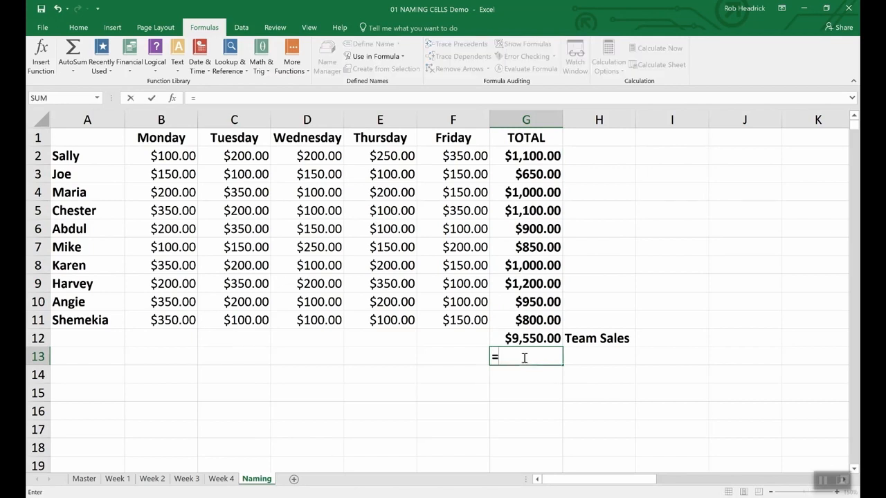
text(Sum())
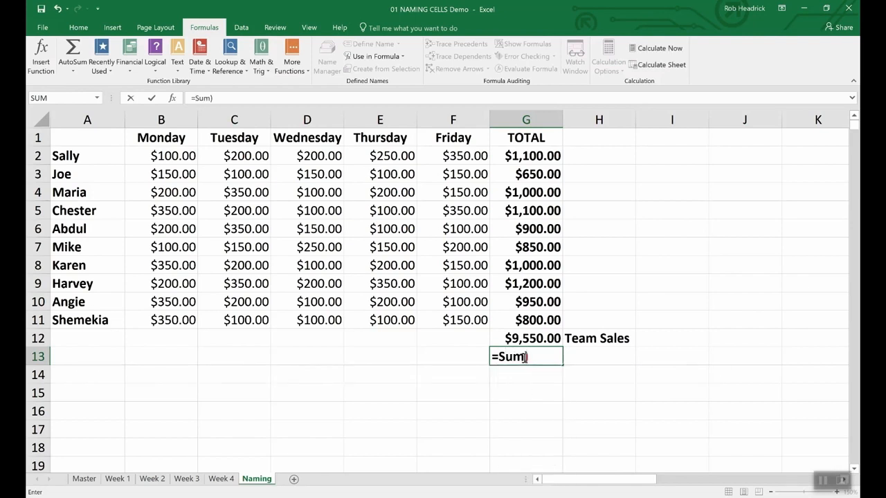
key(BackSpace)
key(BackSpace)
text((R)
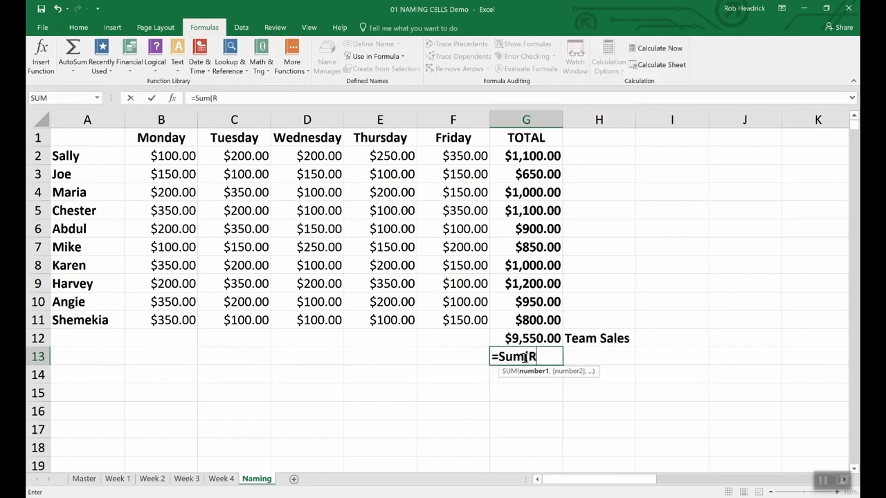
text(ep)
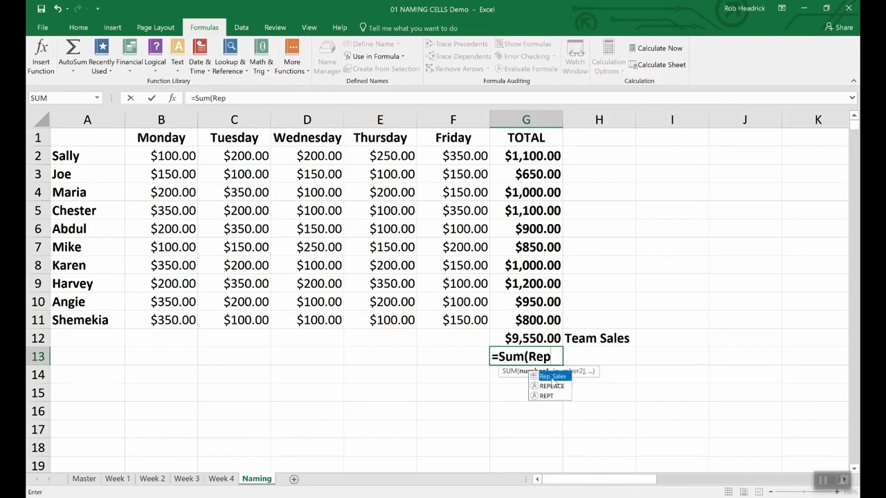
double_click(552, 377)
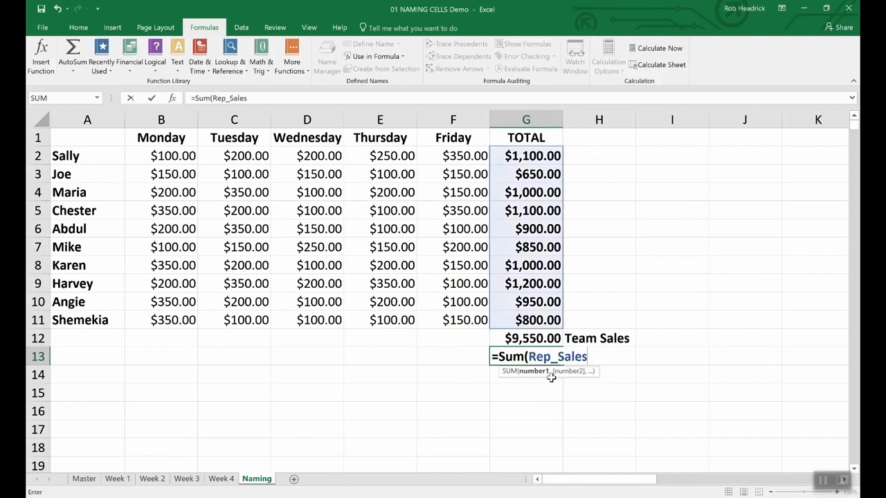
key(Return)
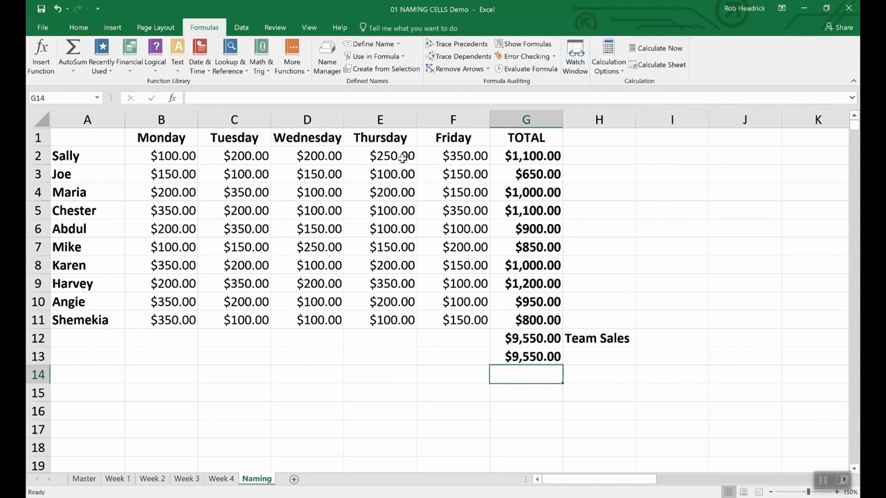
Step: In K53, enter =averageif(wins,">19",era) to average the ERA of 20+ game winners
click(329, 57)
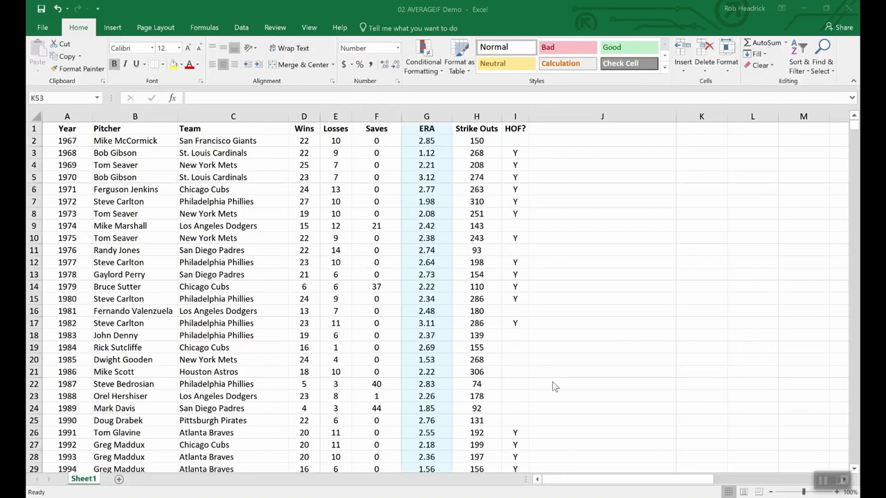
scroll(566, 398, down, 15)
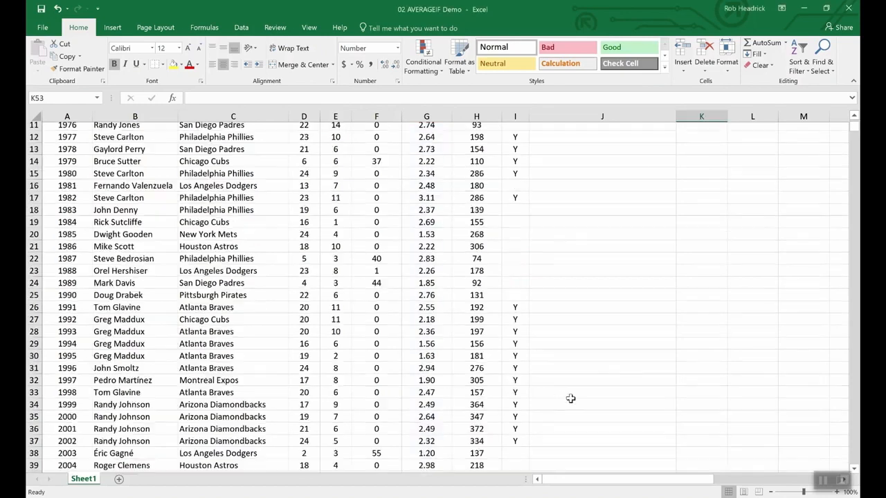
scroll(567, 398, up, 3)
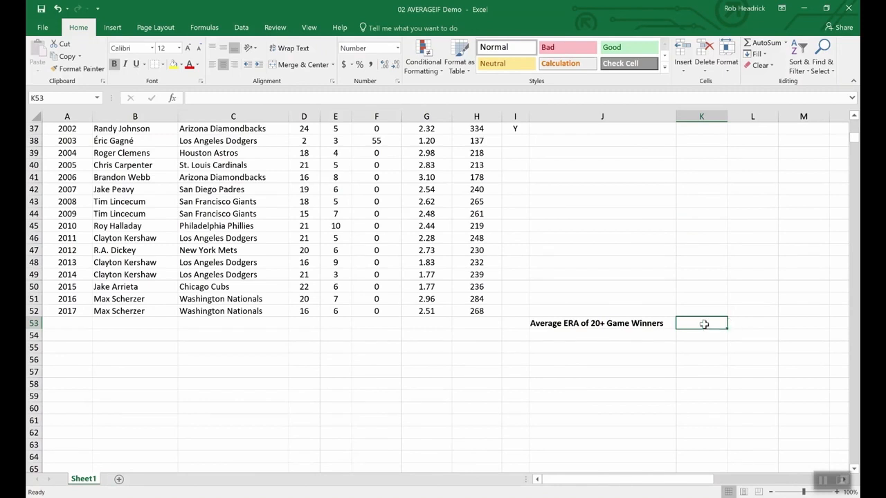
text(=averageif)
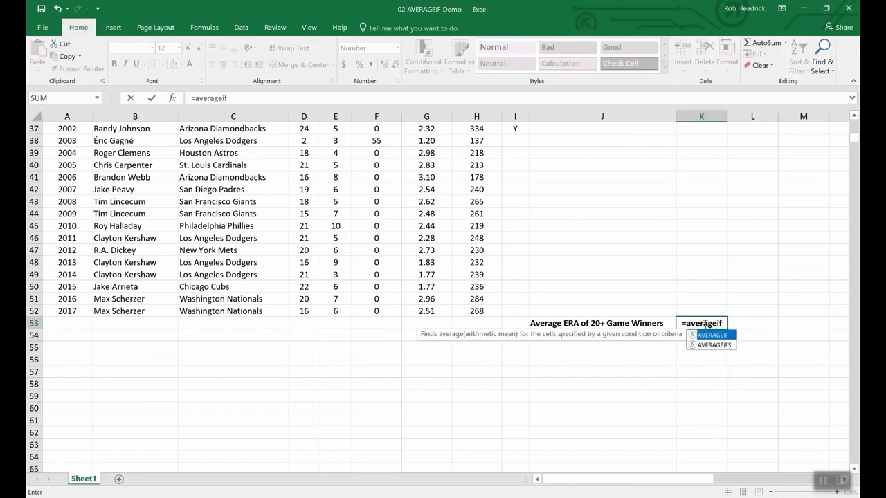
text(()
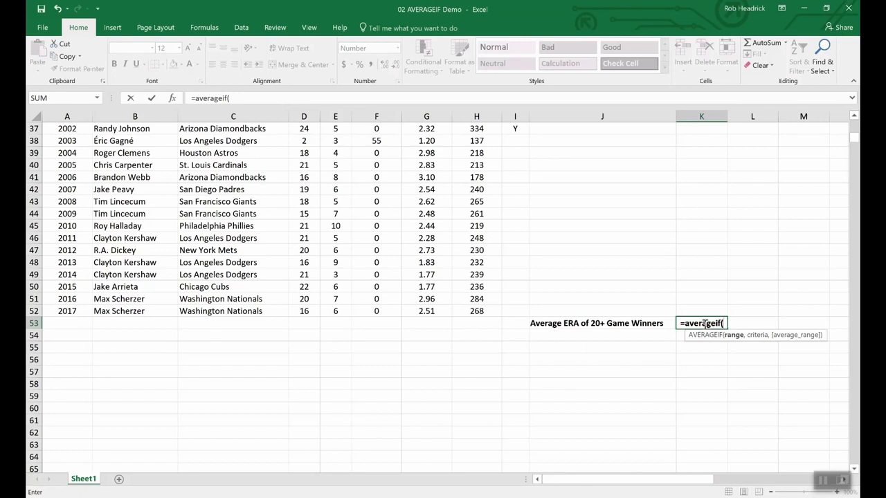
text(wins,)
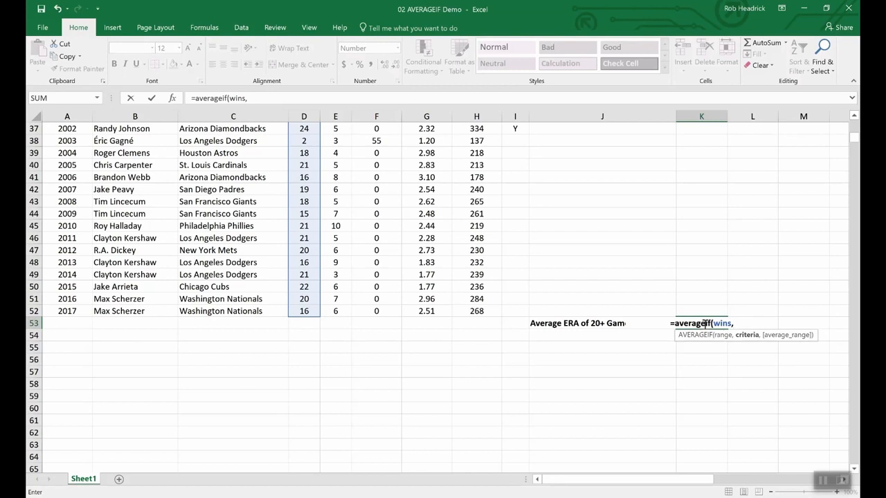
text(">)
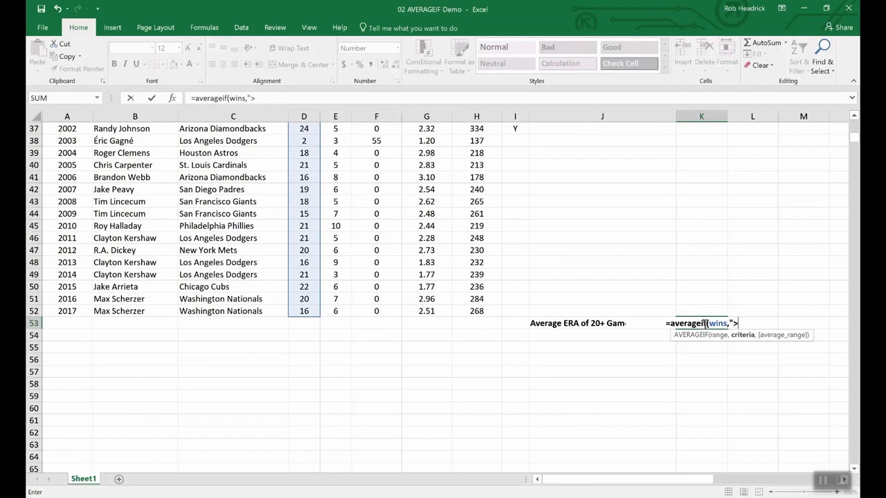
text(19",)
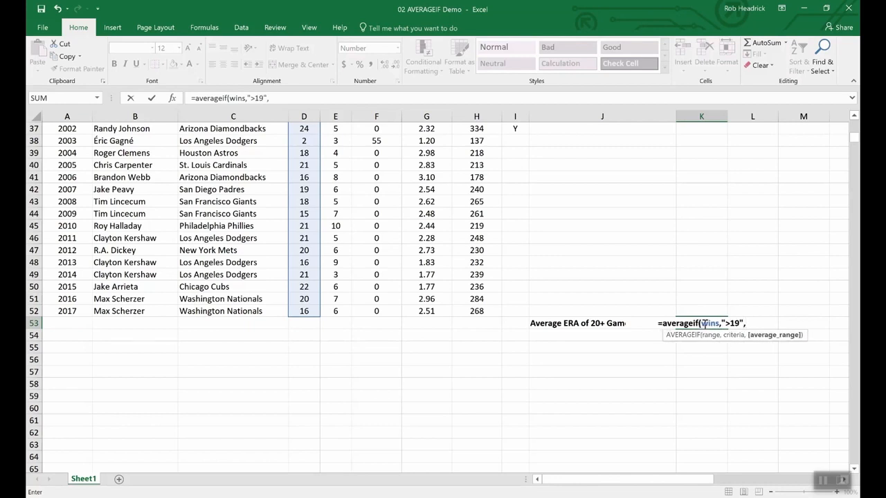
text(era)
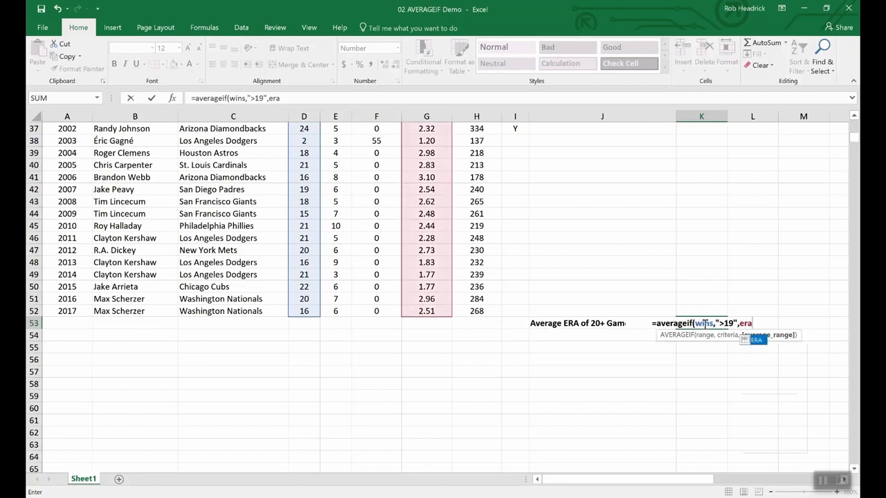
key(Return)
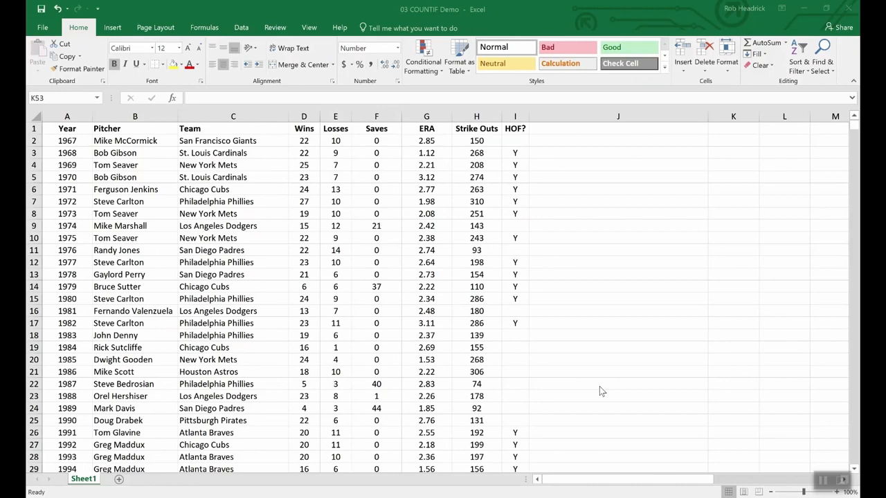
Step: In K53, enter =COUNTIF(team,"Philadelphia Phillies") to count Phillies Cy Young winners using the named range
scroll(599, 385, down, 16)
scroll(629, 361, up, 4)
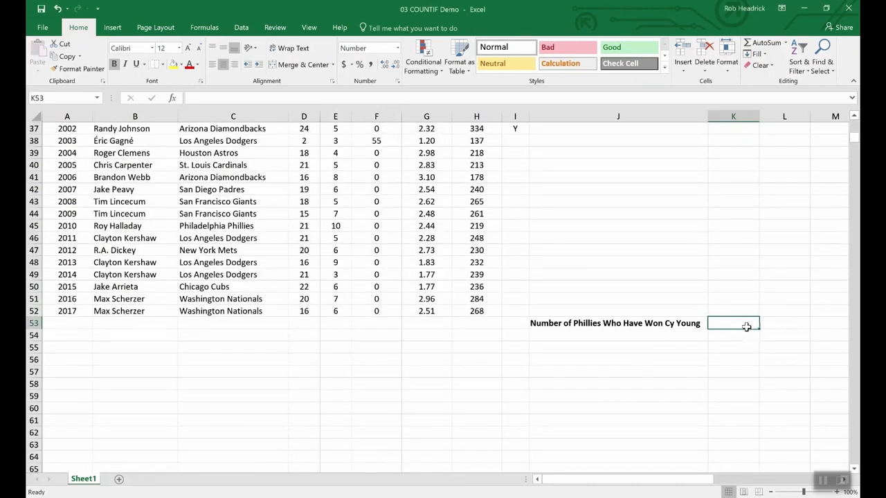
text(=)
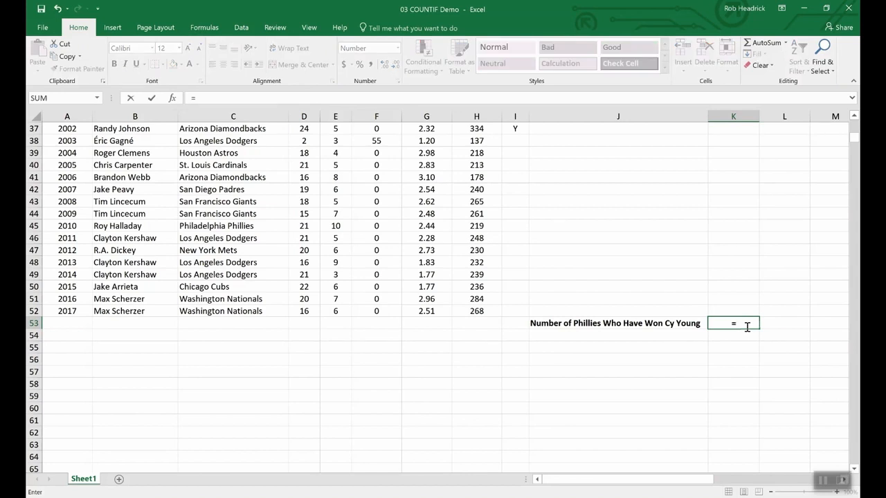
text(CO)
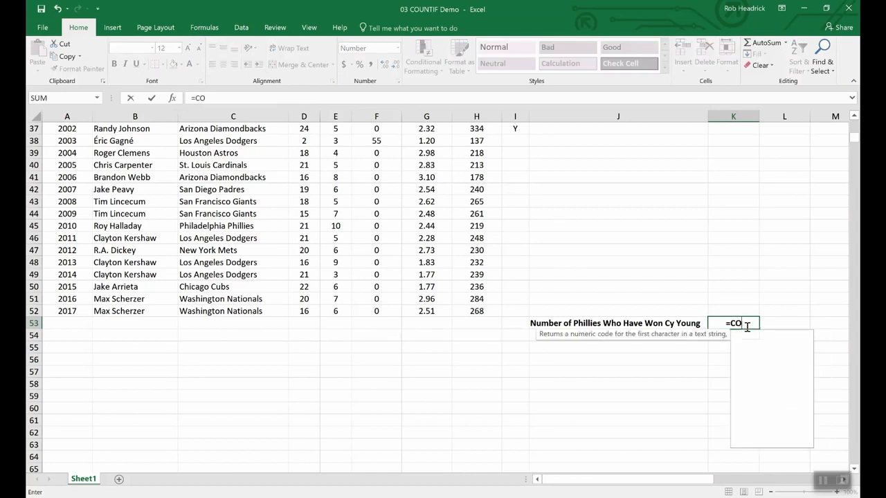
text(UNTIF)
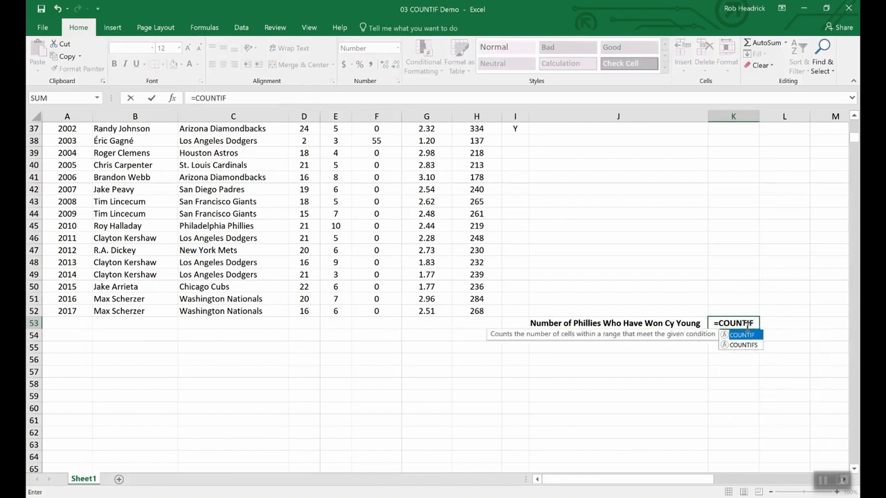
text(()
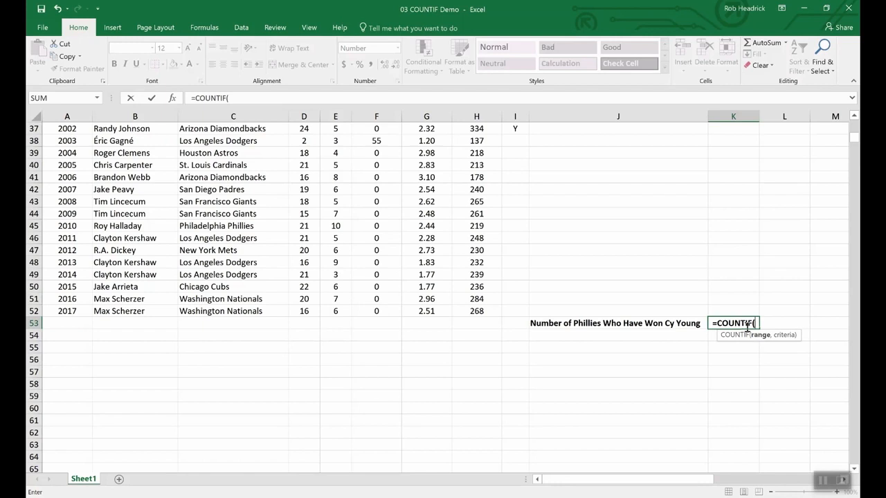
text(team)
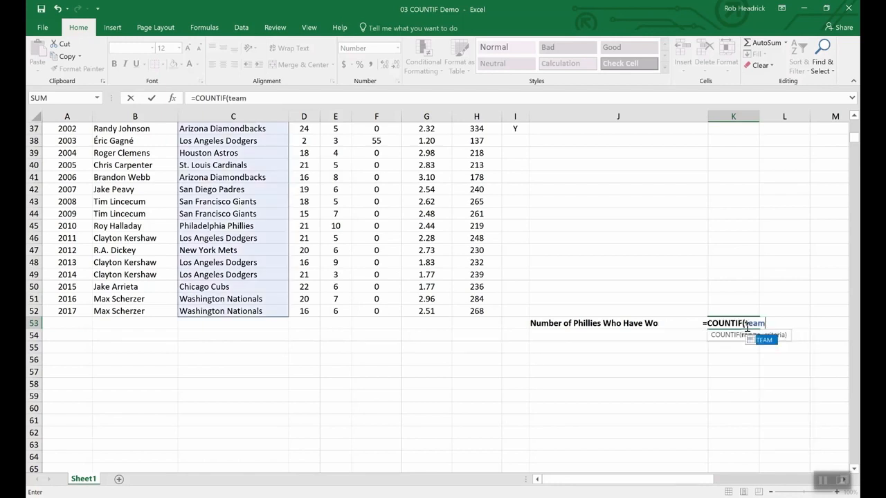
text(,)
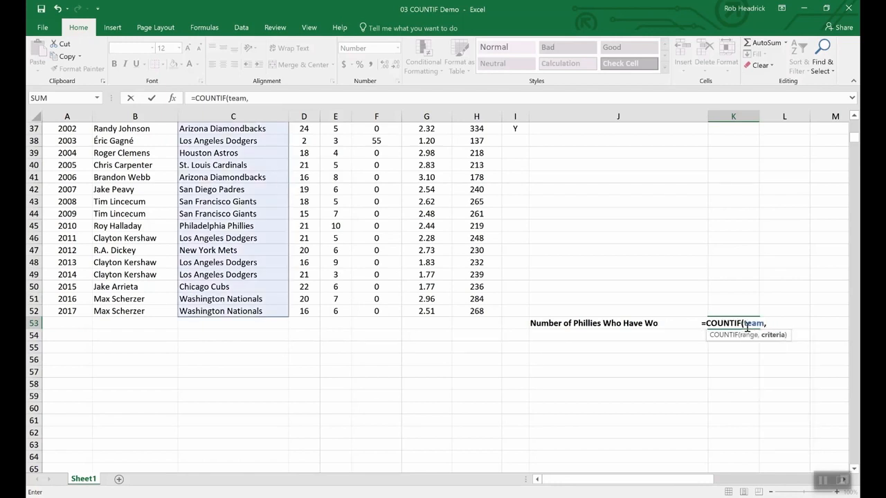
text("P)
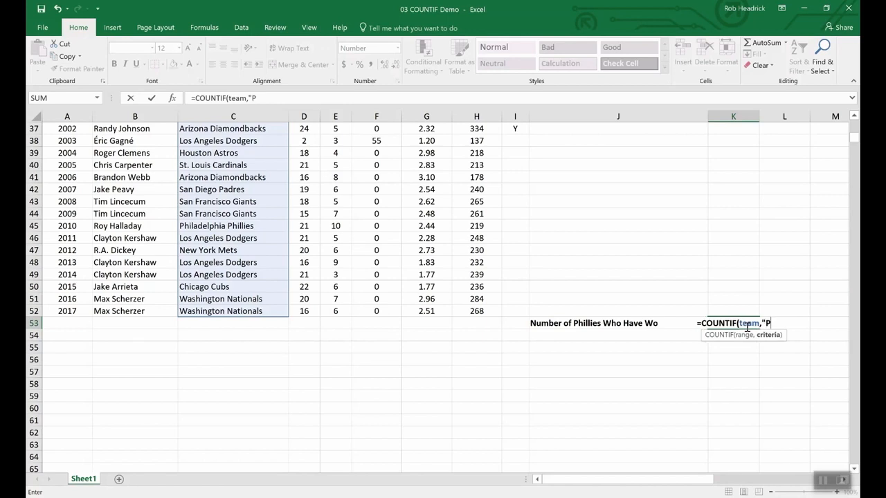
text(hill)
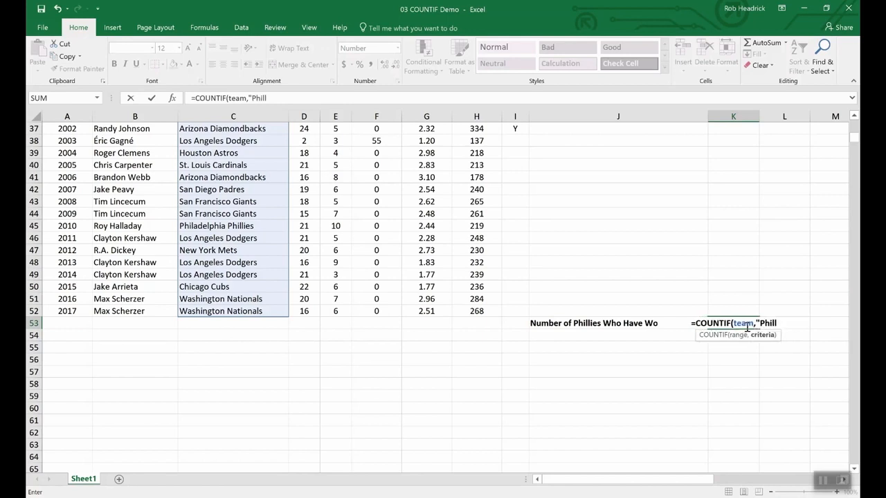
key(BackSpace)
text(adelp)
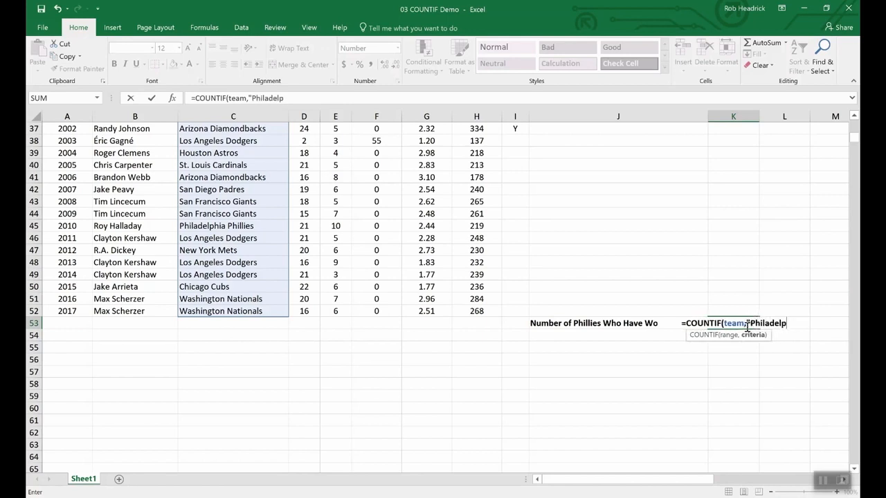
text(hia P)
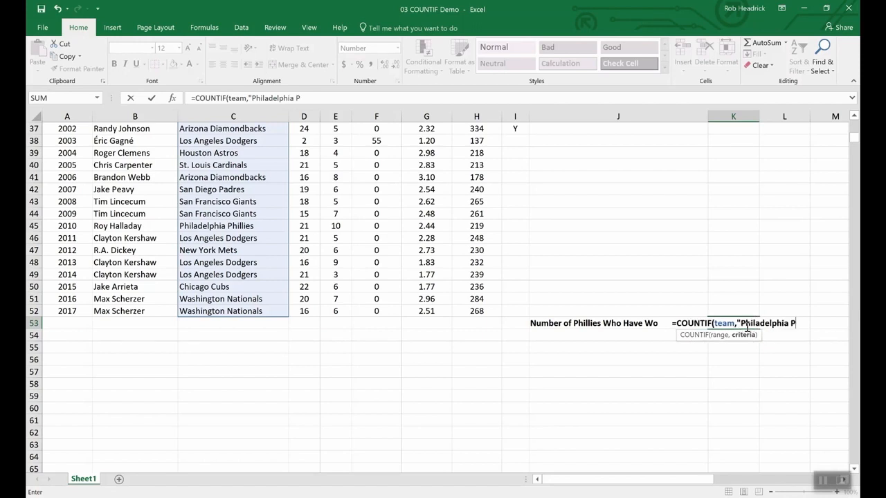
text(hill)
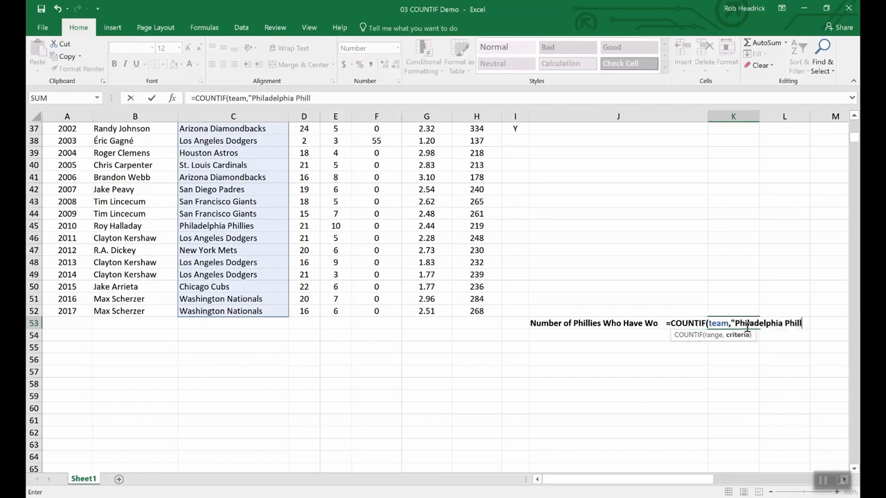
text(ies")
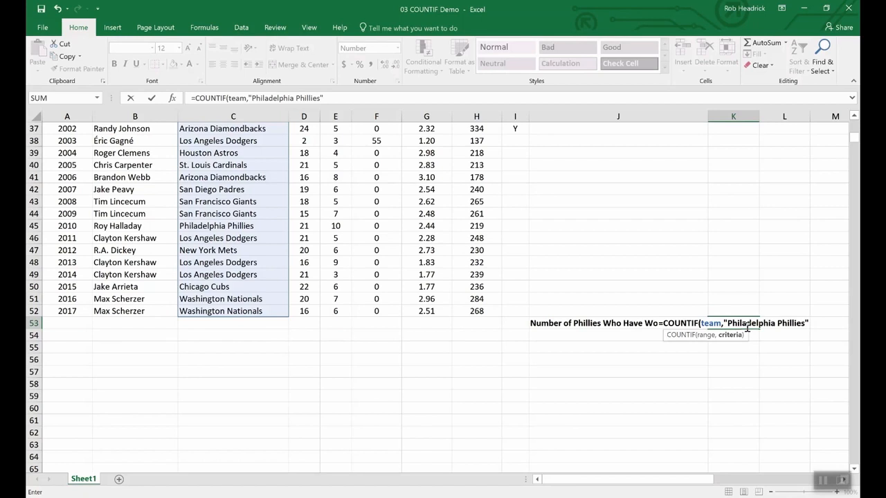
key(Return)
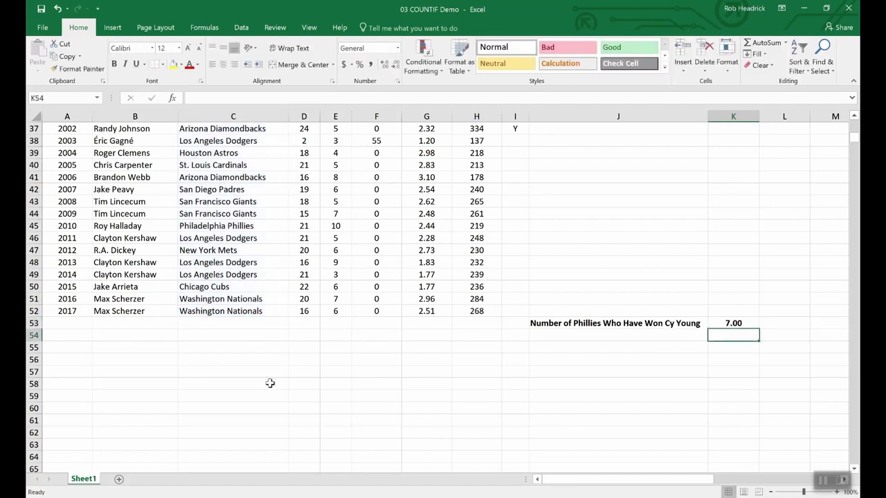
scroll(246, 388, up, 4)
scroll(247, 387, up, 8)
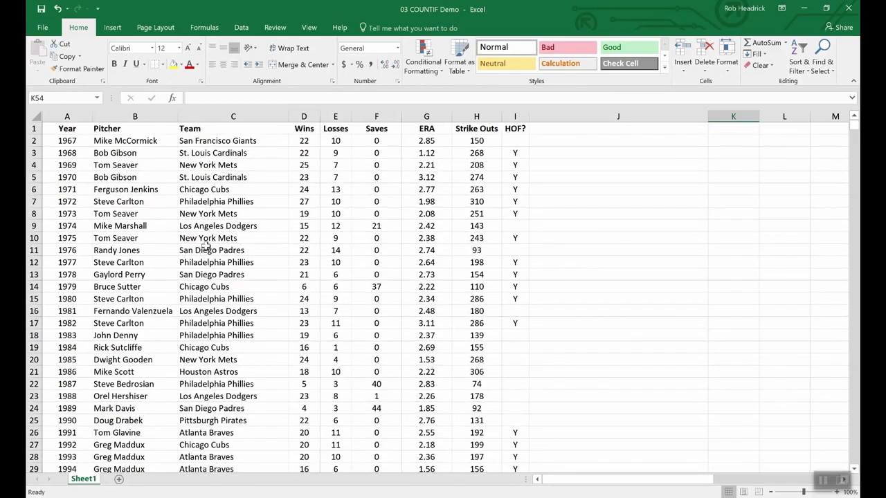
scroll(227, 198, down, 4)
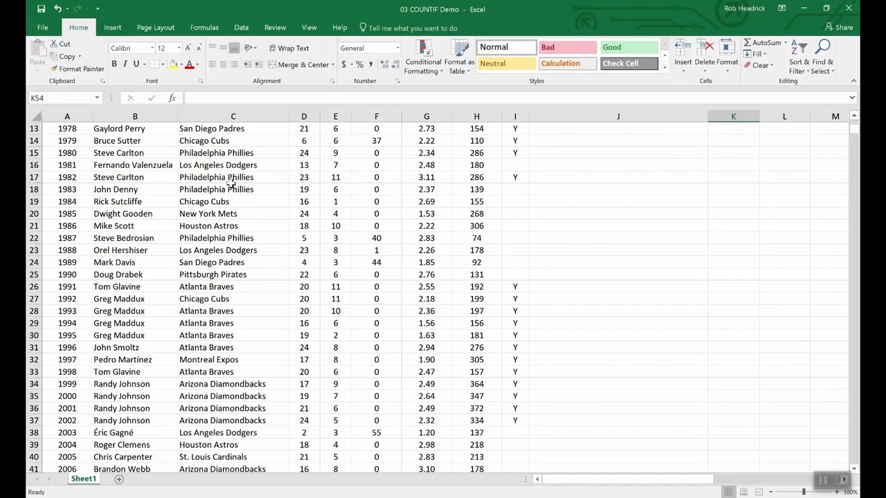
scroll(250, 306, down, 4)
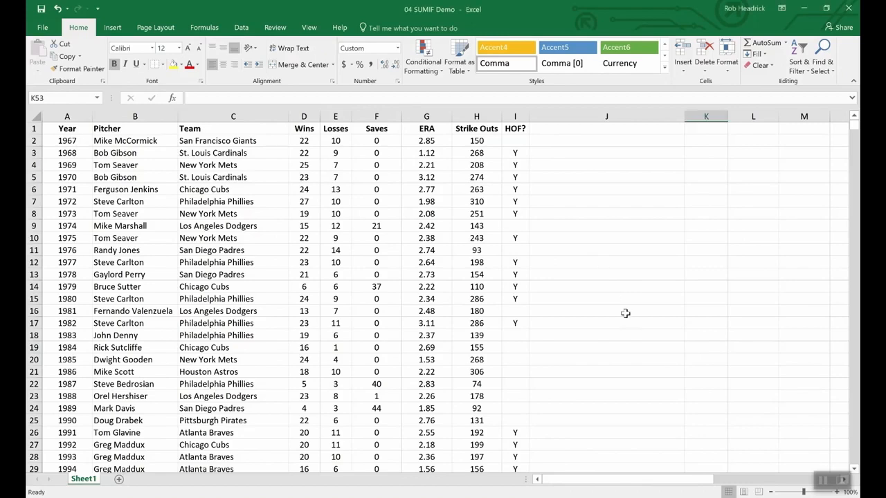
Step: In K53, enter =sumif(hof,"Y",Strike_Outs) to total strike outs by Hall of Fame pitchers
scroll(625, 313, down, 16)
scroll(625, 313, up, 7)
scroll(680, 329, up, 1)
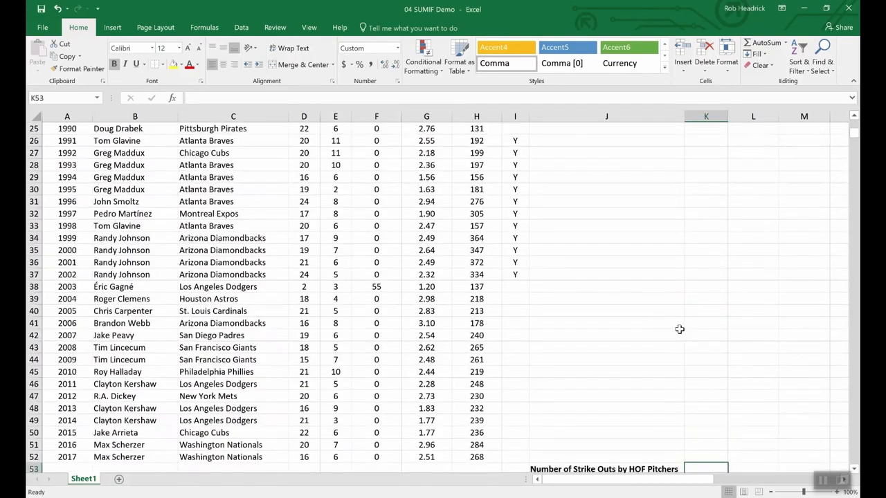
scroll(692, 429, down, 4)
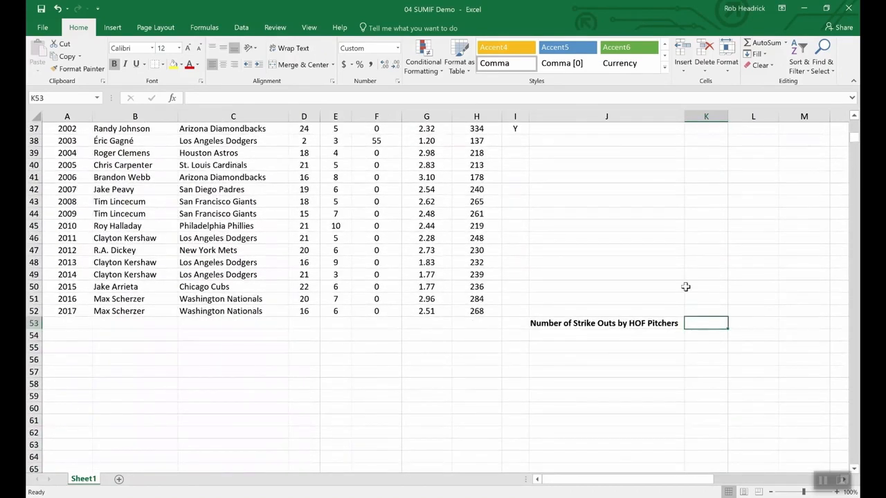
text(=)
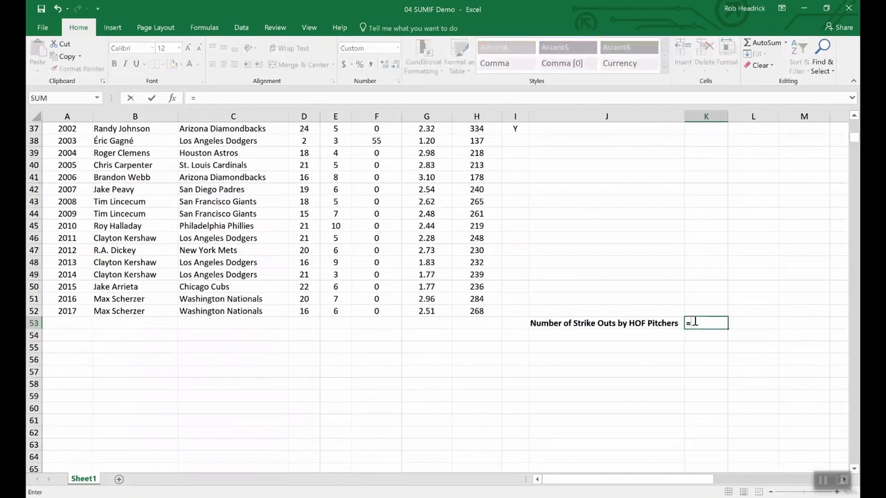
text(sumin)
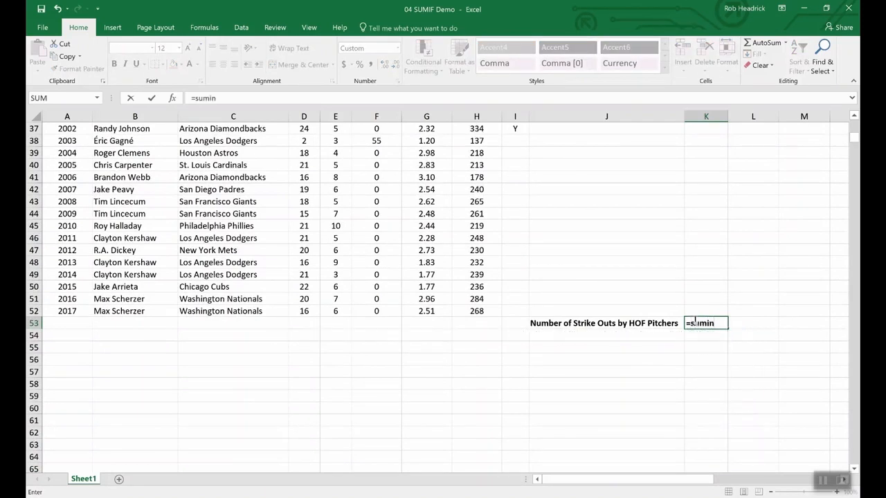
key(BackSpace)
text(f()
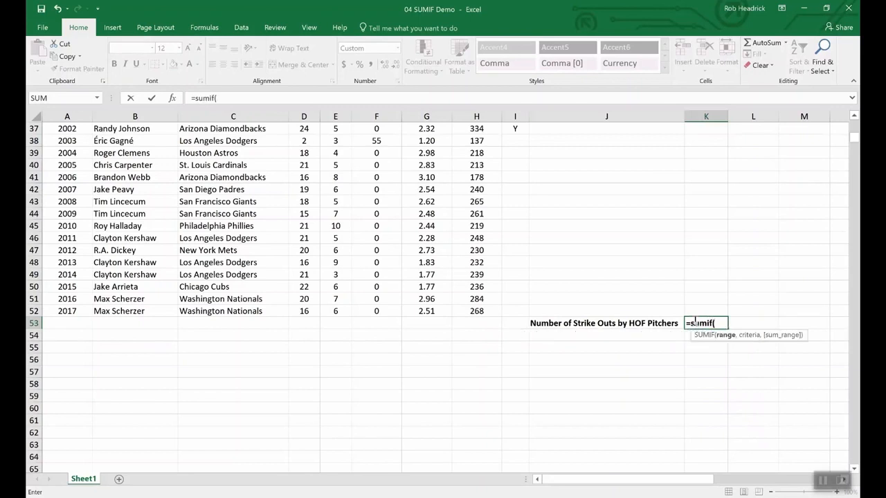
text(hof,)
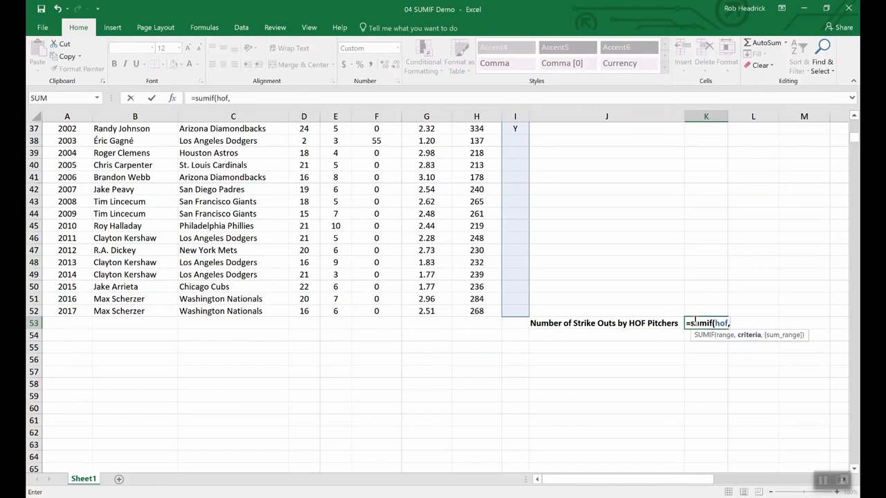
text("Y",)
text(s)
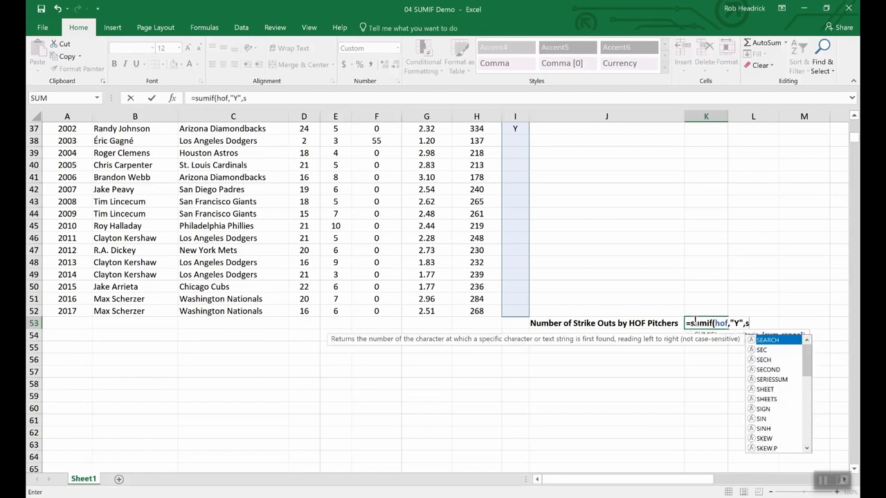
text(tr)
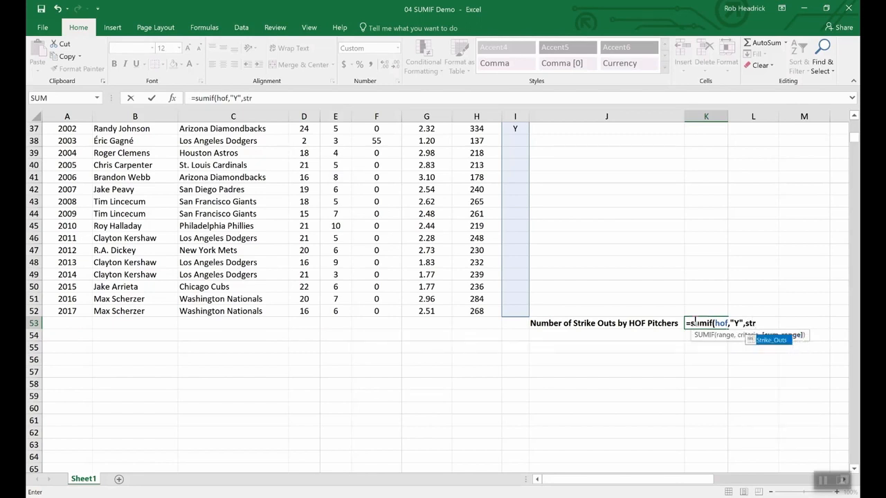
double_click(771, 341)
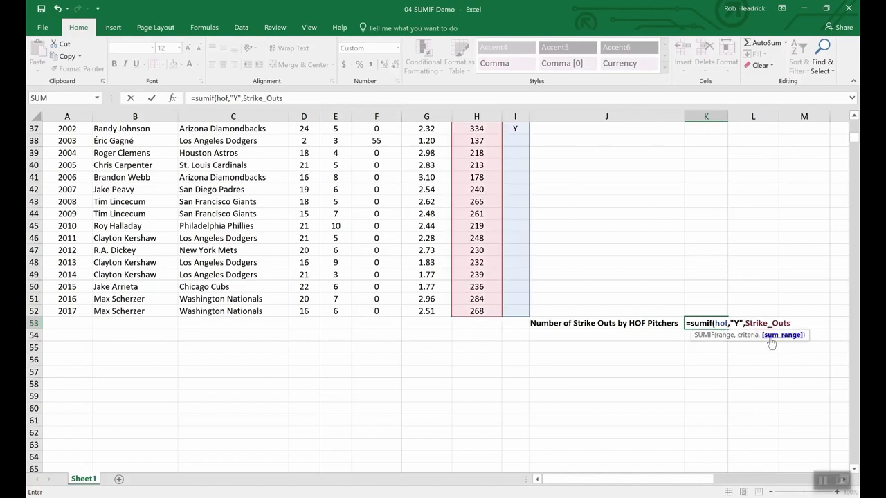
text())
key(Return)
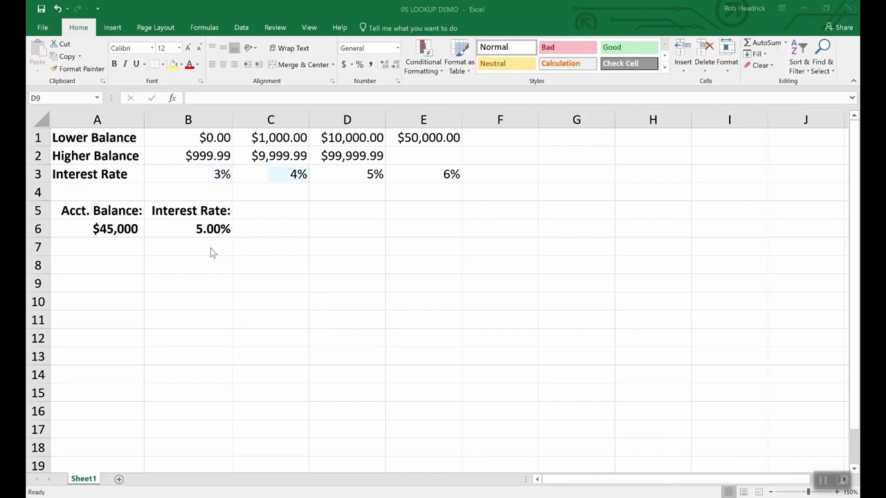
Step: Inspect the account balance cell A6 and the interest rate cell B6 in the lookup sheet
click(116, 228)
click(116, 228)
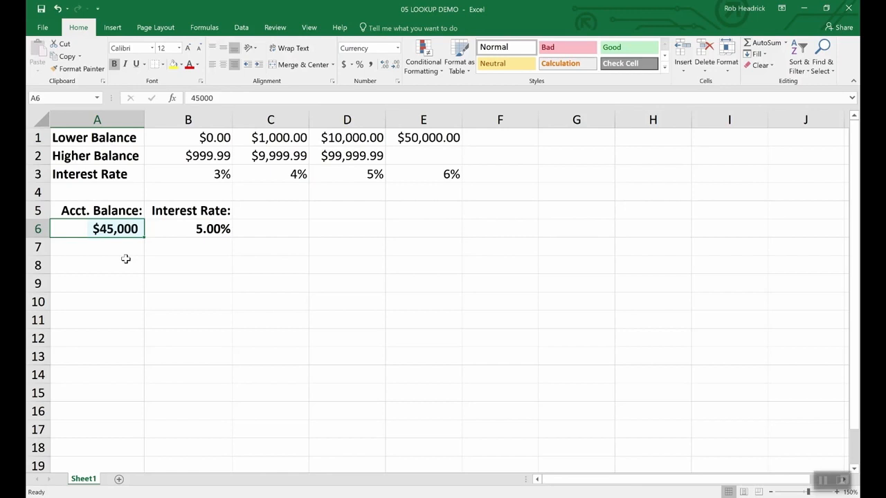
click(211, 229)
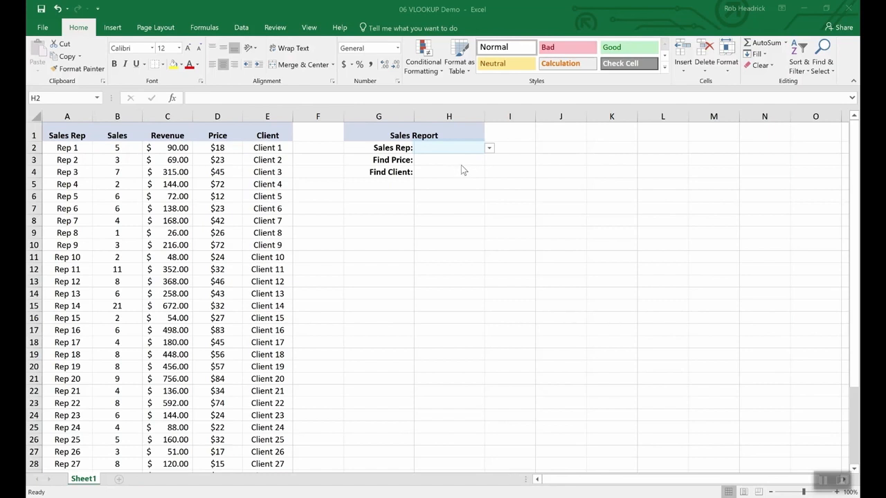
Step: Choose Rep 16 from the Sales Rep drop-down list in H2
click(489, 151)
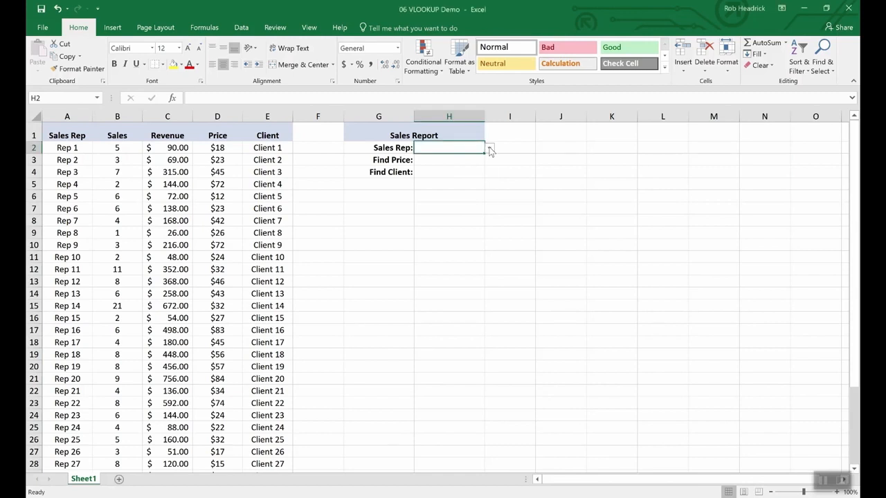
click(489, 152)
mouse_move(487, 172)
mouse_down()
mouse_move(486, 233)
mouse_move(482, 174)
mouse_up()
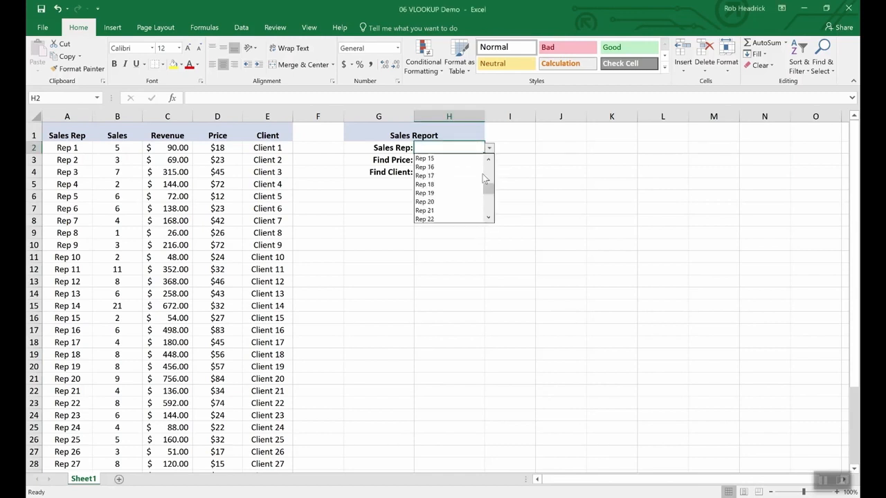
click(428, 167)
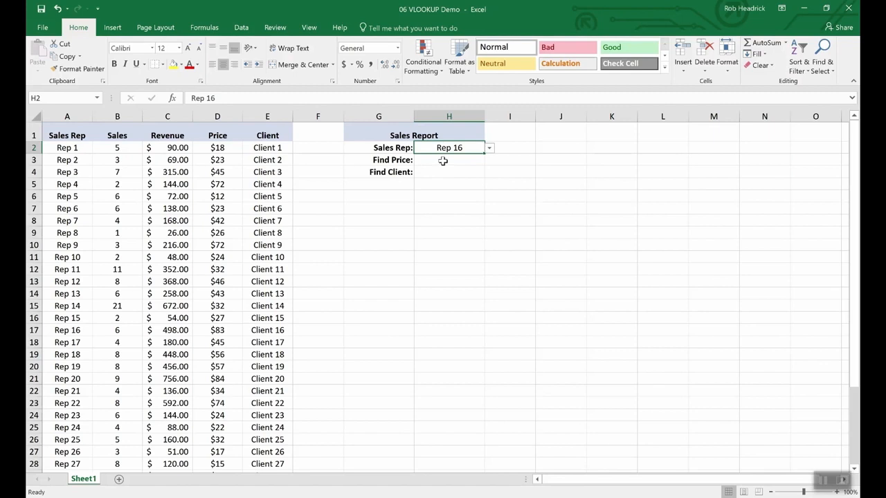
Step: In H3, enter =VLOOKUP(H2,A2:E36,4,FALSE) to find the selected sales rep's price
click(443, 161)
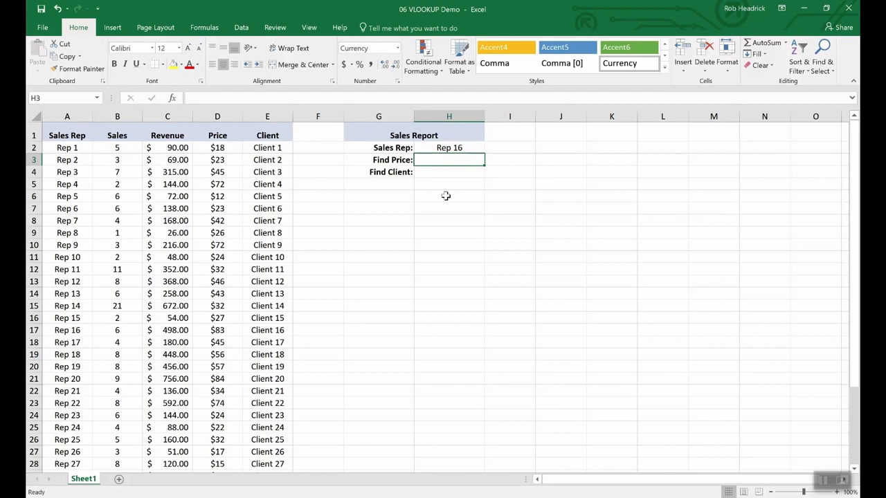
text(=)
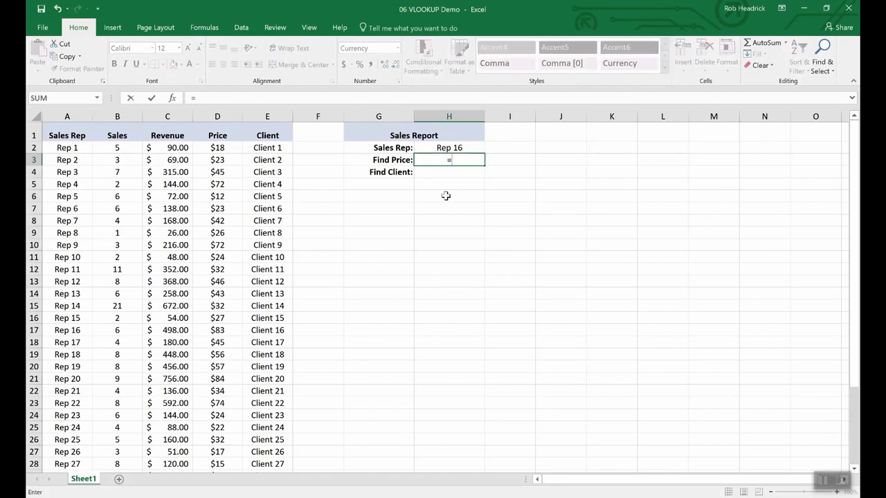
text(vloo)
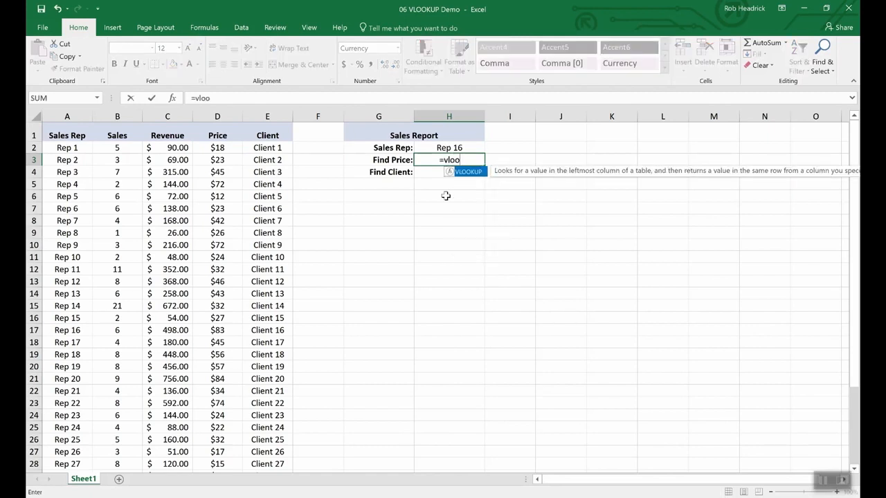
text(kup()
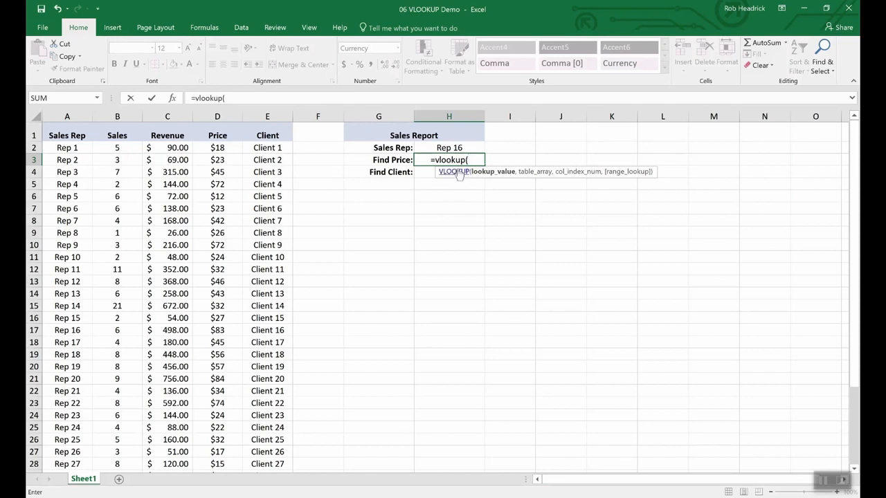
click(448, 148)
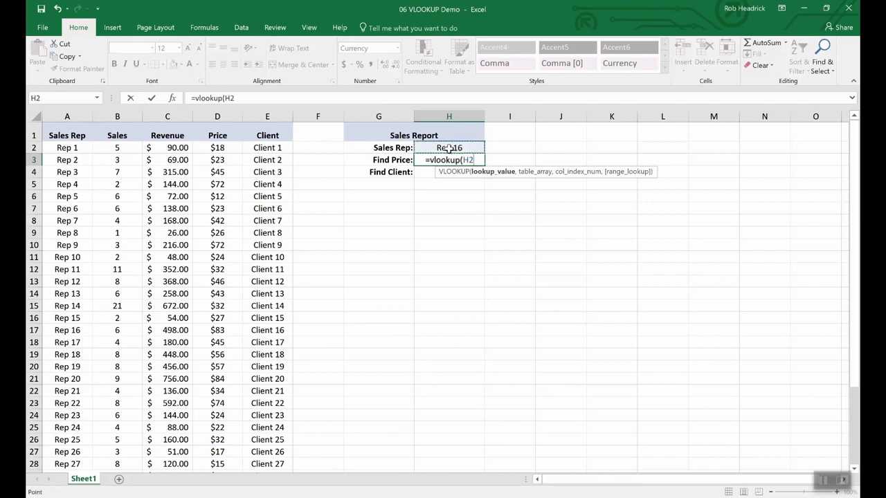
text(,)
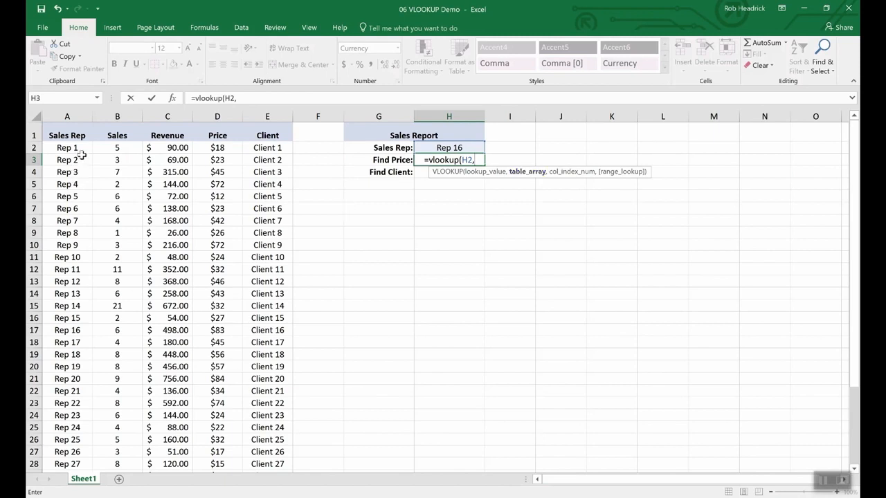
drag(65, 150, 247, 431)
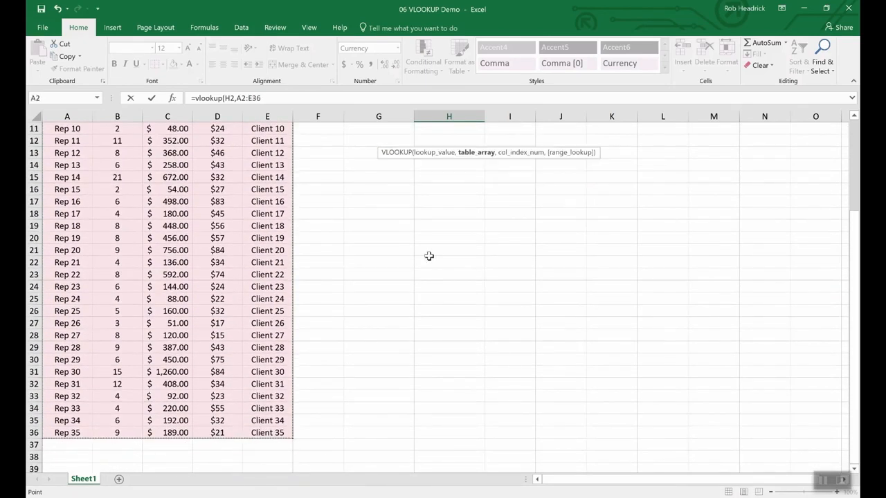
scroll(432, 248, up, 4)
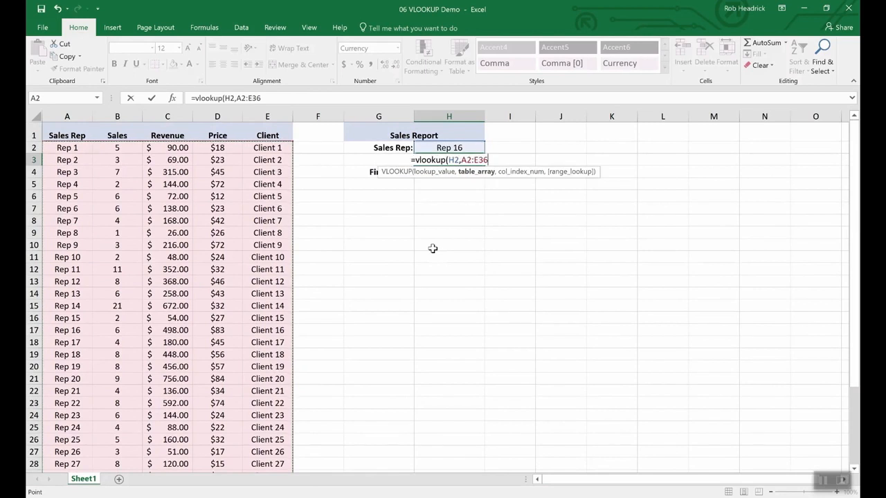
text(,)
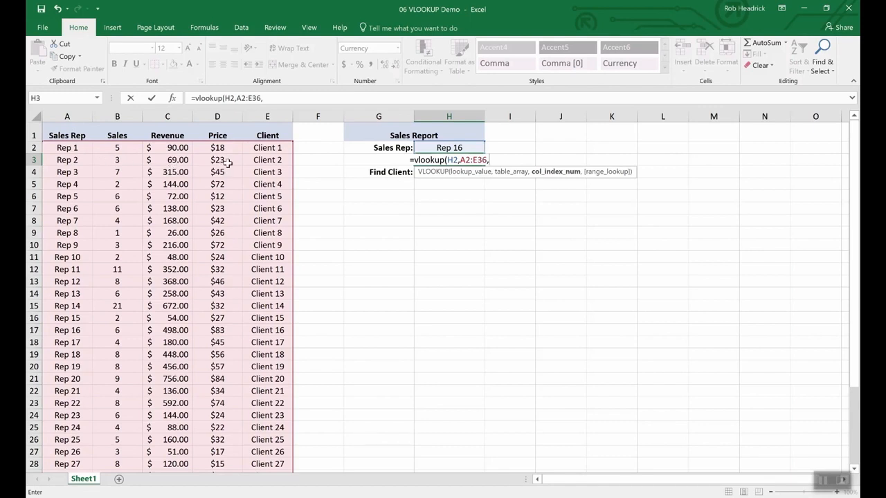
text(4)
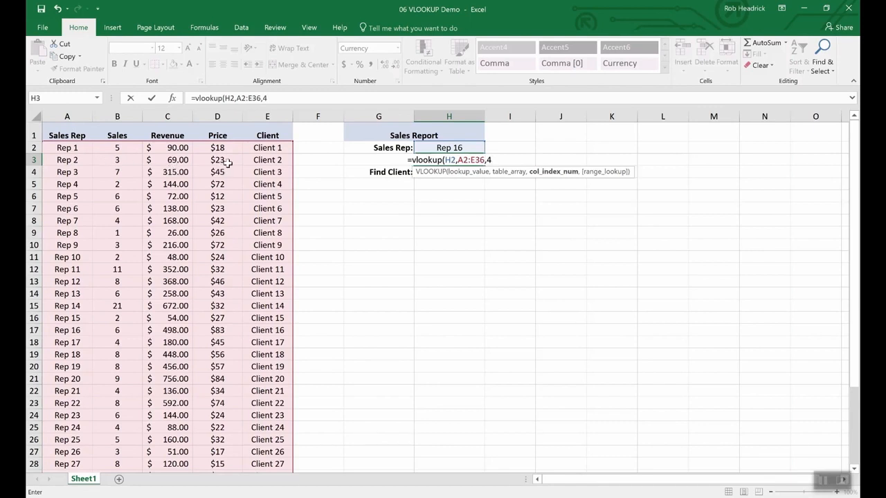
text(,)
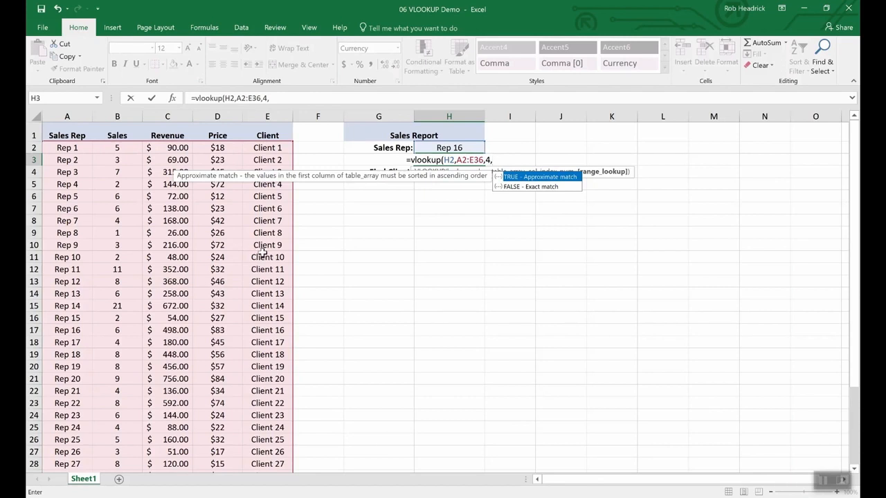
text(false)
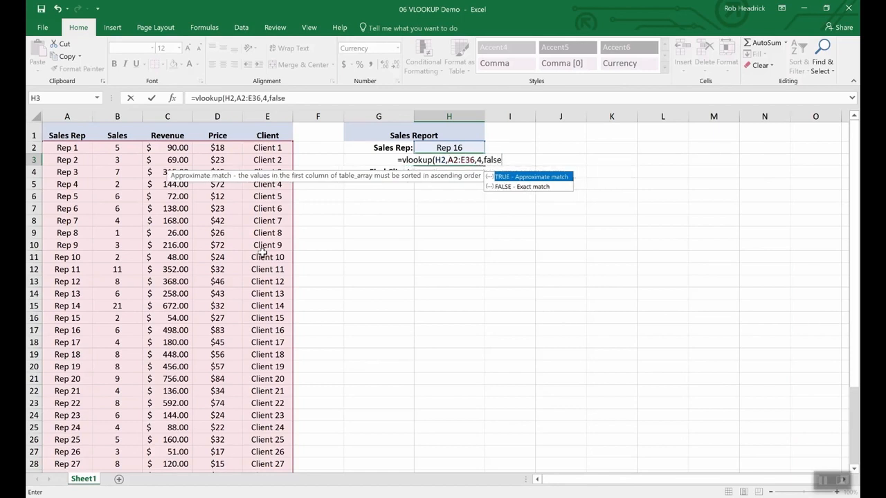
key(Return)
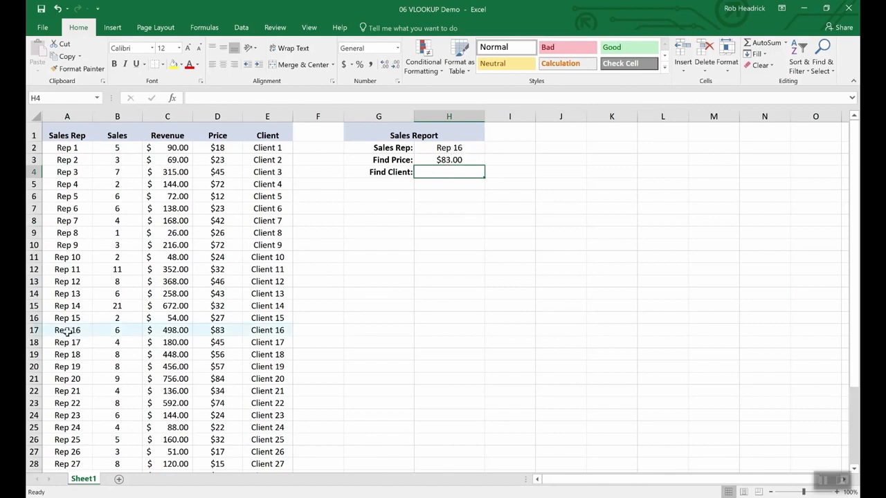
Step: Copy the price formula from H3 into H4 next to Find Client
click(33, 330)
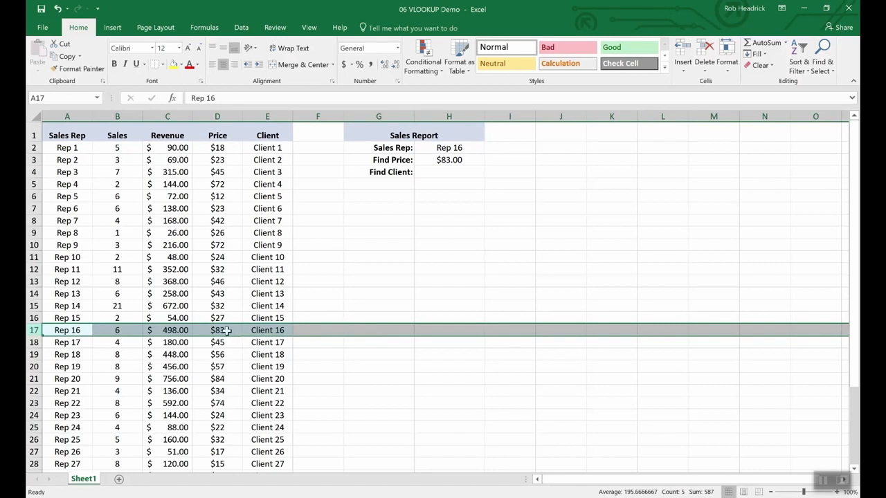
click(446, 170)
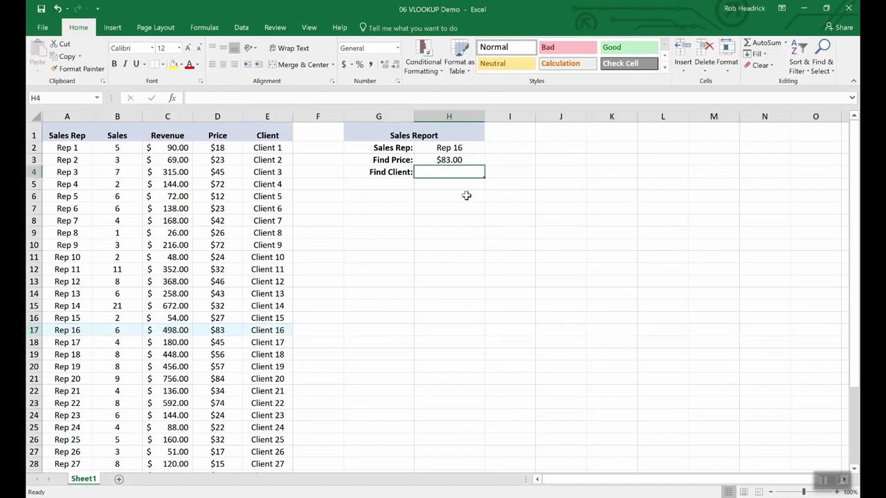
key(Up)
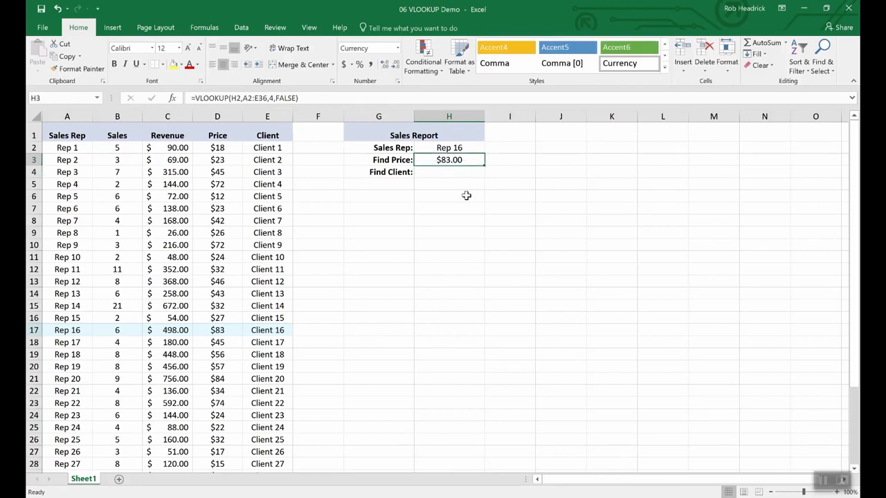
key(Down)
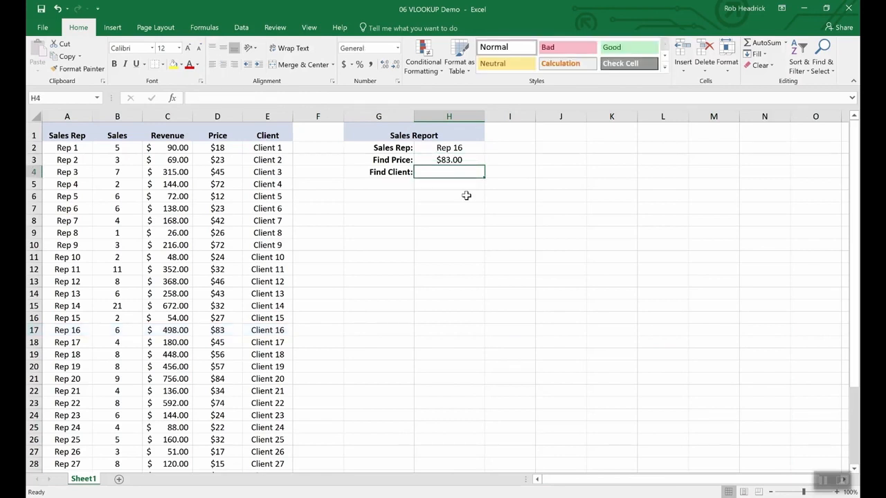
key(Up)
key(ctrl+c)
key(Down)
key(ctrl+v)
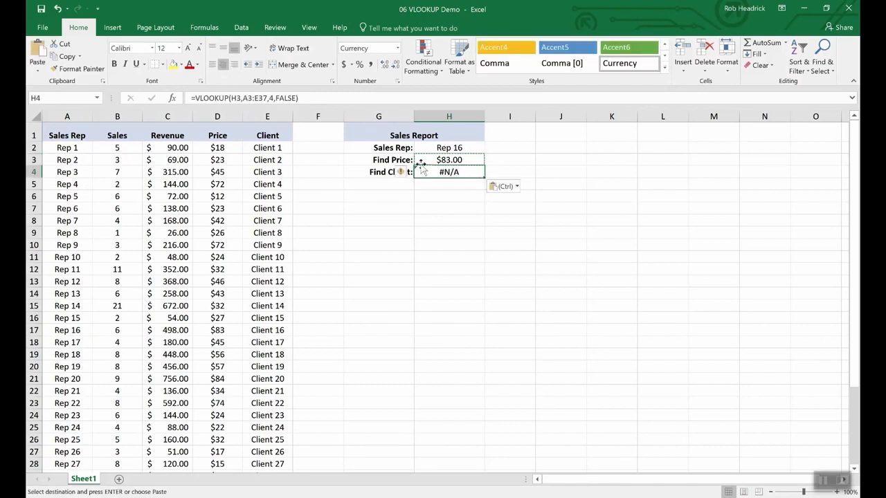
Step: Edit H4's formula to use H2 as the lookup value and return column 5 for the client
click(254, 98)
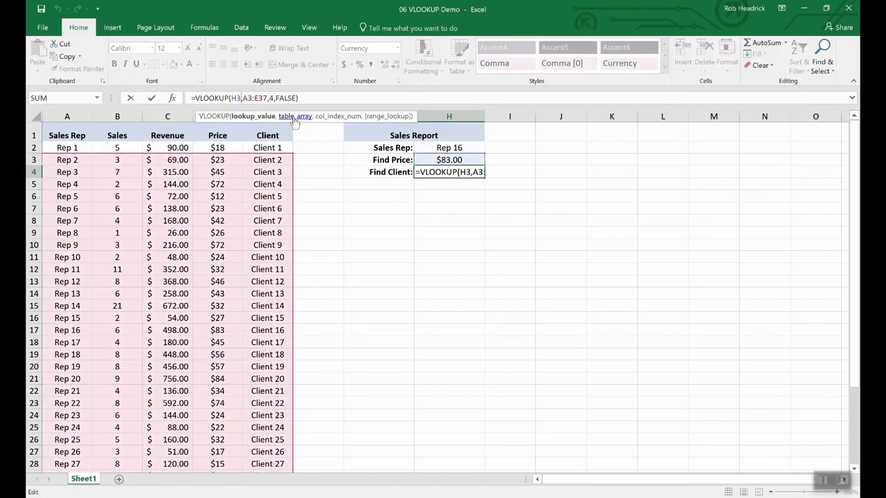
key(BackSpace)
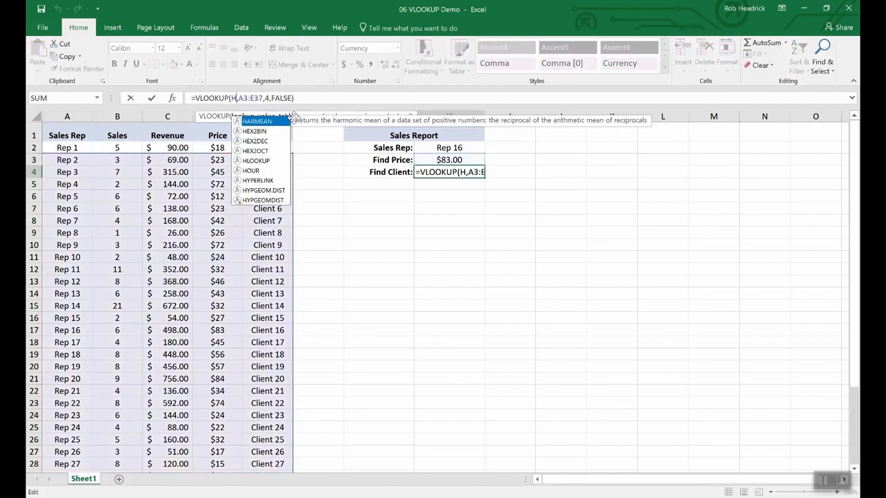
text(2)
key(Right)
key(Right)
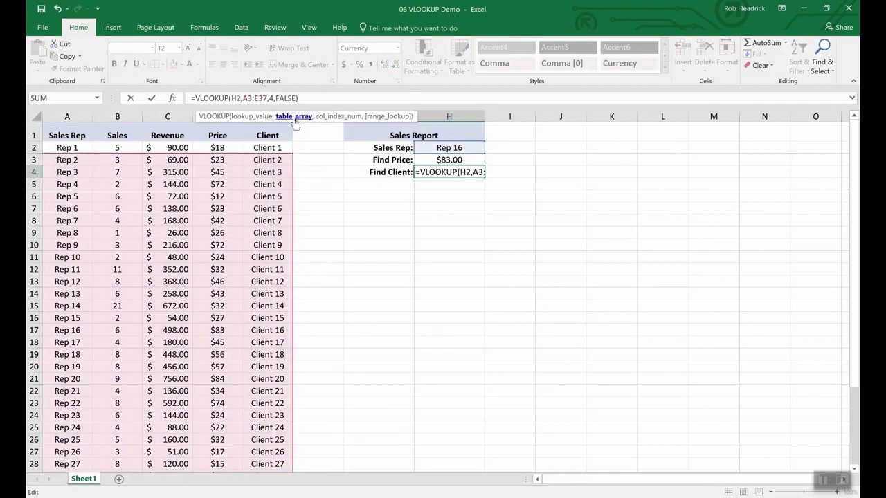
key(Right)
key(Right)
key(Right)
key(Right)
key(Right)
key(Right)
key(Right)
key(BackSpace)
text(5)
key(Return)
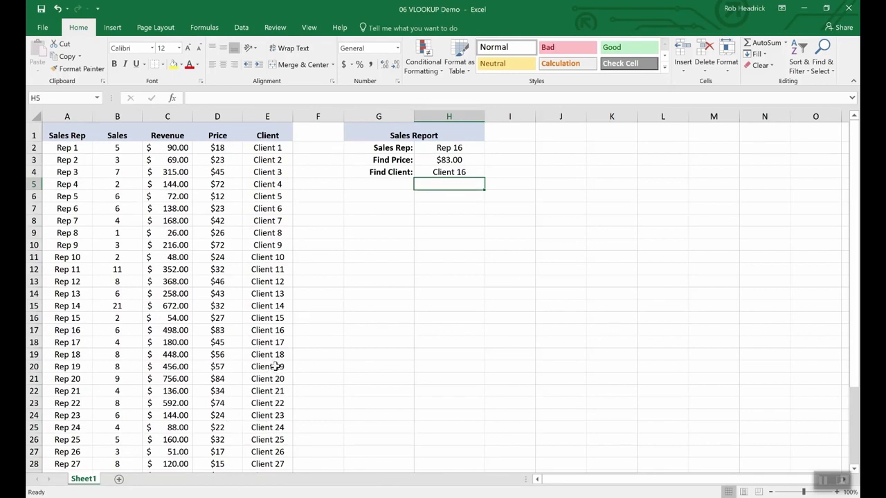
Step: Pick other sales reps from the H2 drop-down list to test both lookups
click(33, 330)
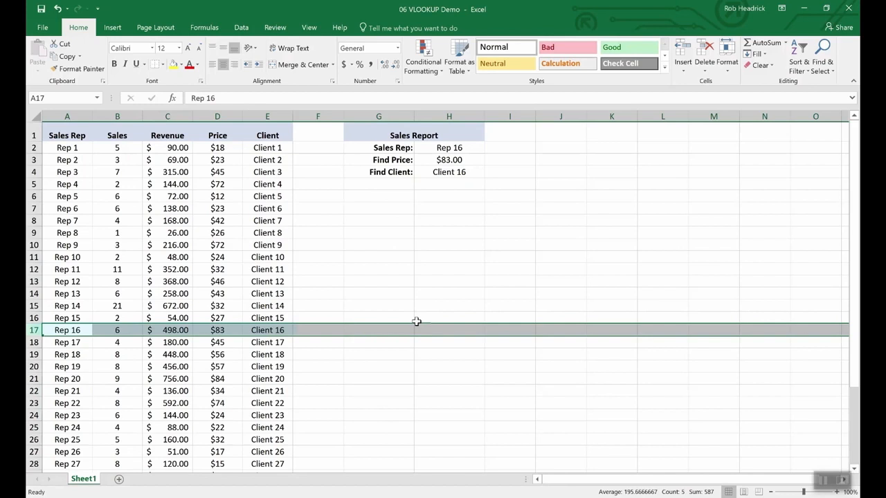
click(457, 148)
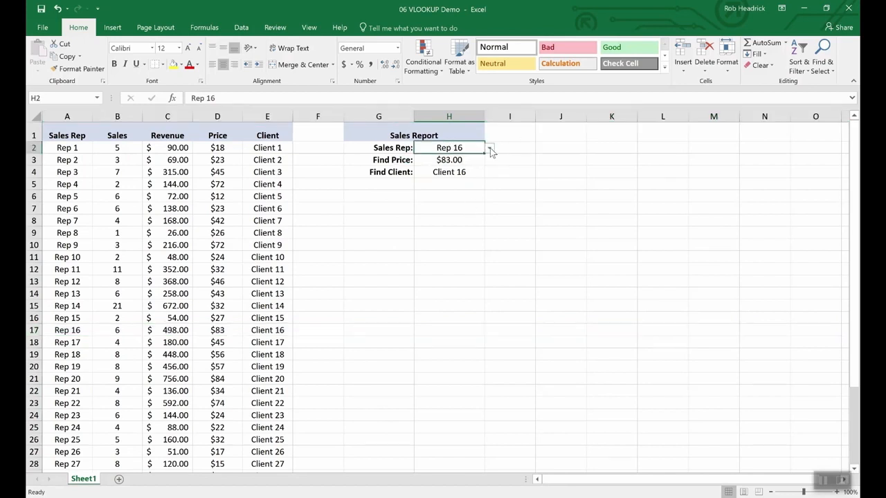
click(490, 149)
click(464, 189)
click(490, 148)
click(463, 212)
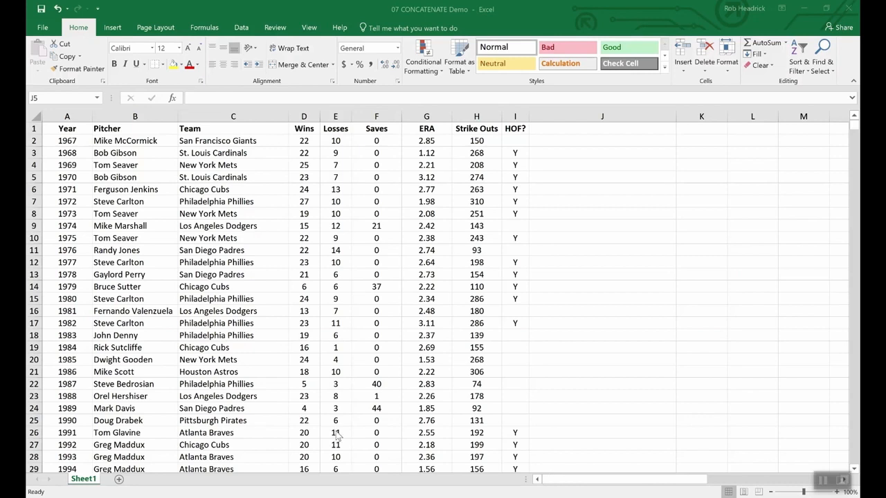
Step: In the pitchers sheet, append -10 to D2's wins value, then delete it to restore 22
click(373, 463)
drag(315, 129, 339, 129)
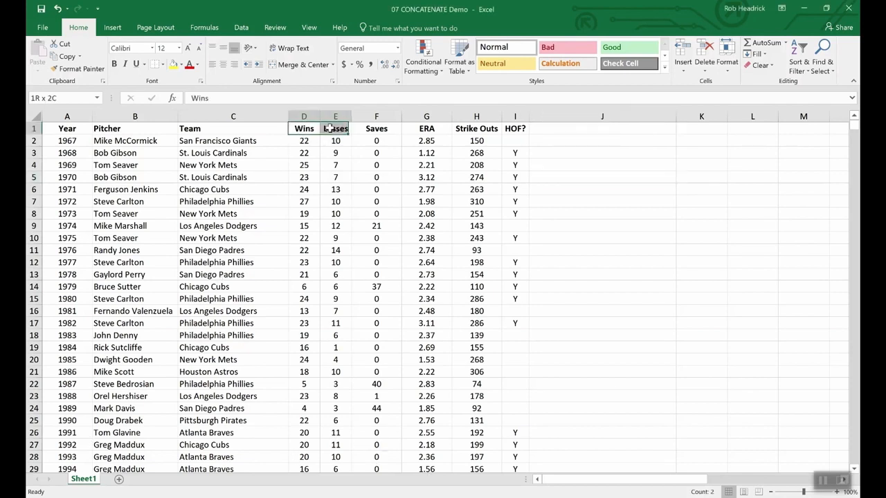
click(333, 202)
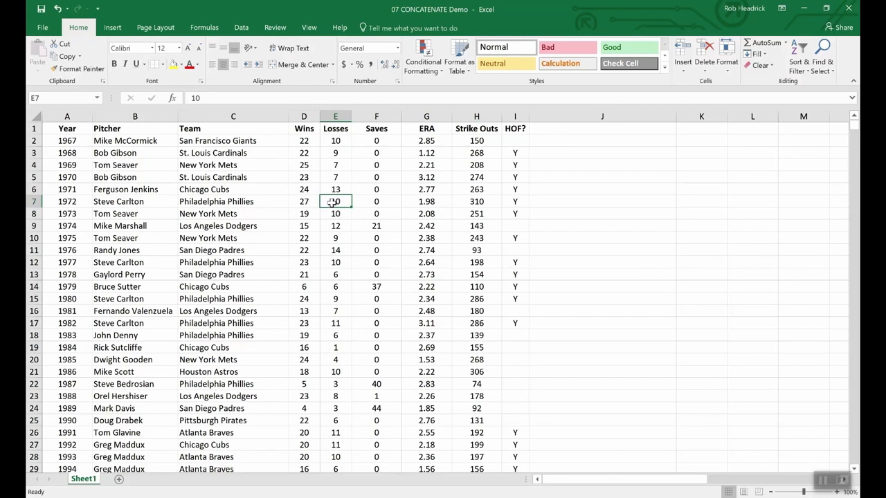
double_click(313, 141)
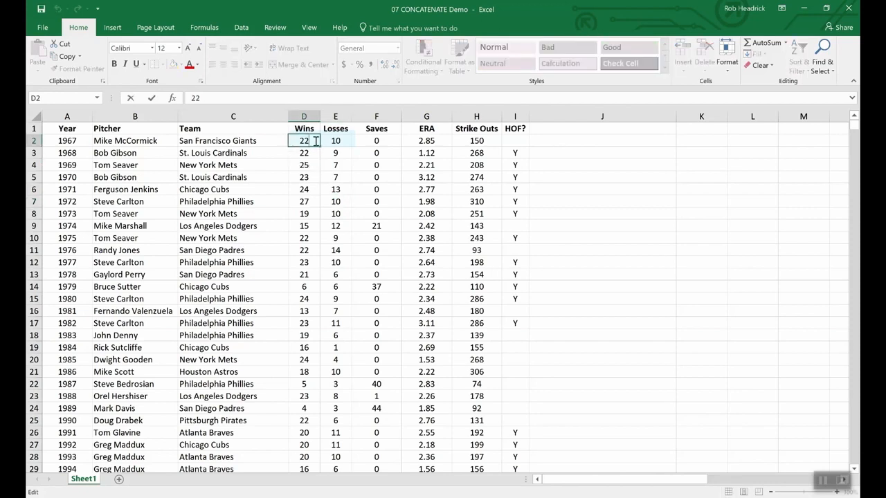
text(-)
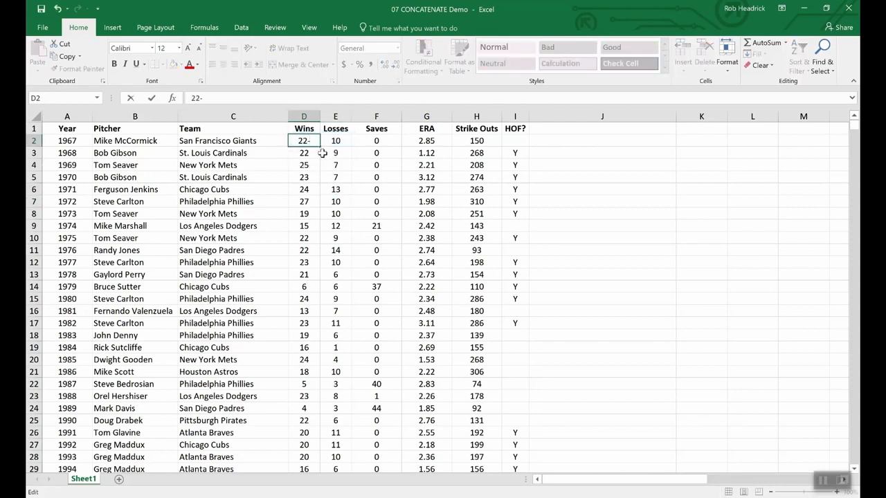
text(10)
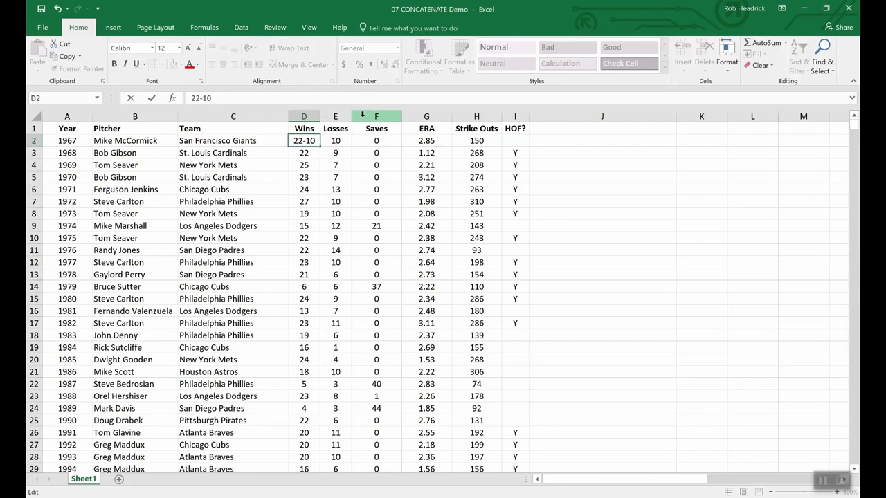
key(BackSpace)
key(BackSpace)
key(BackSpace)
key(Return)
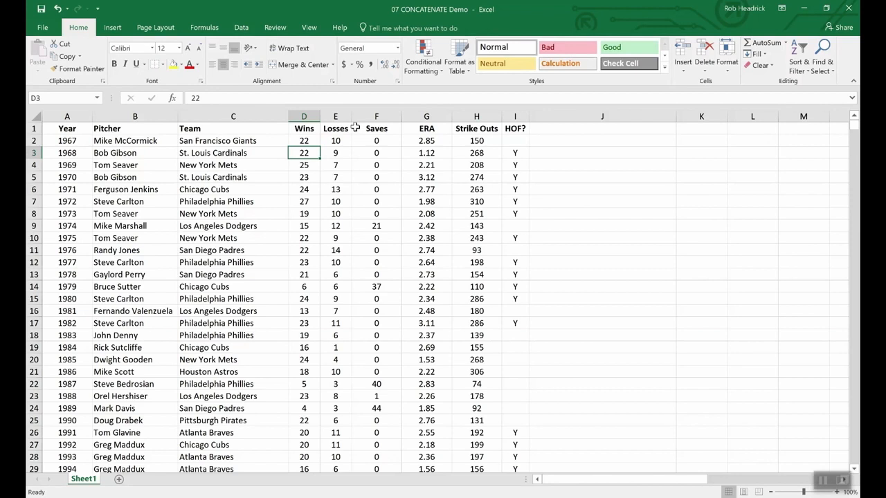
Step: Insert a blank column before Saves and title it W-L
right_click(363, 116)
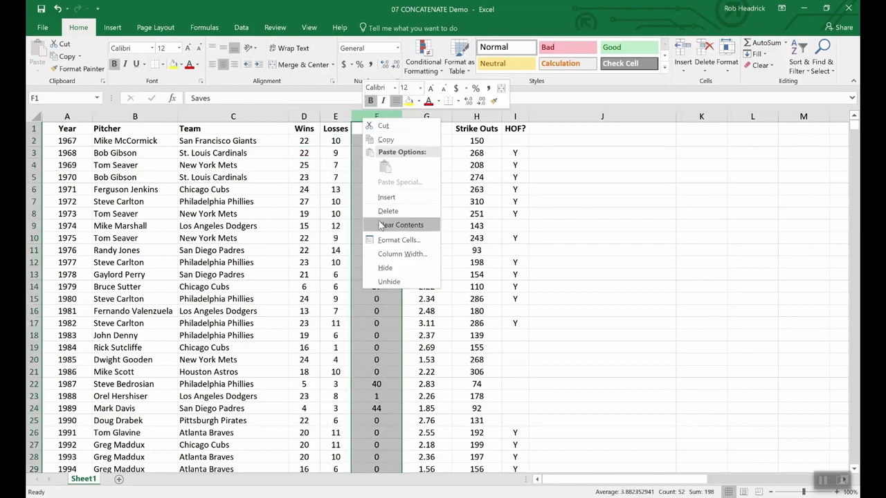
key(Escape)
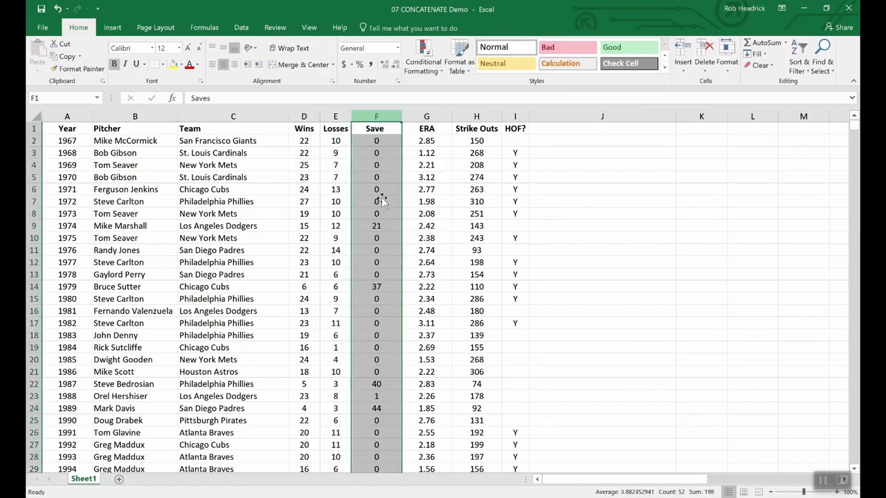
click(368, 128)
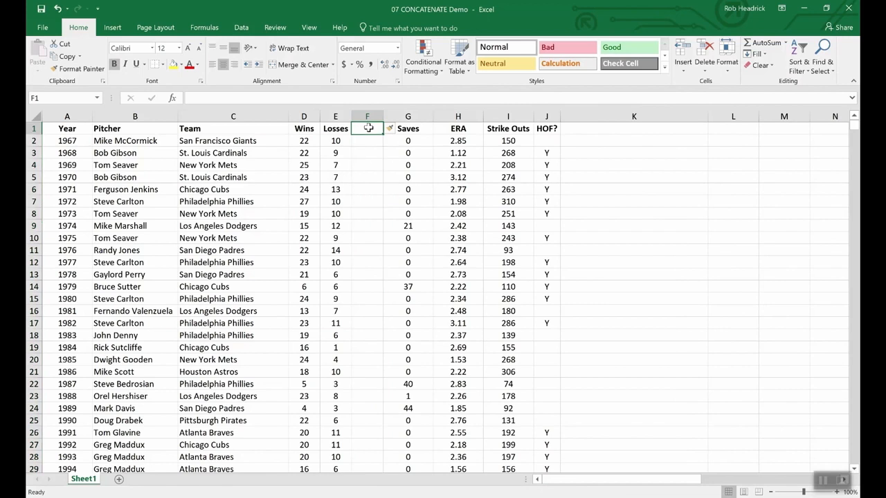
text(W-)
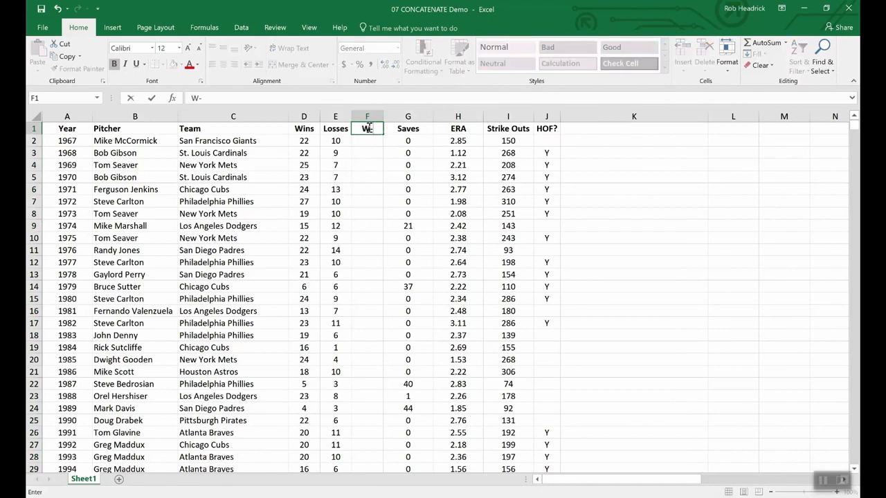
text(L)
key(Return)
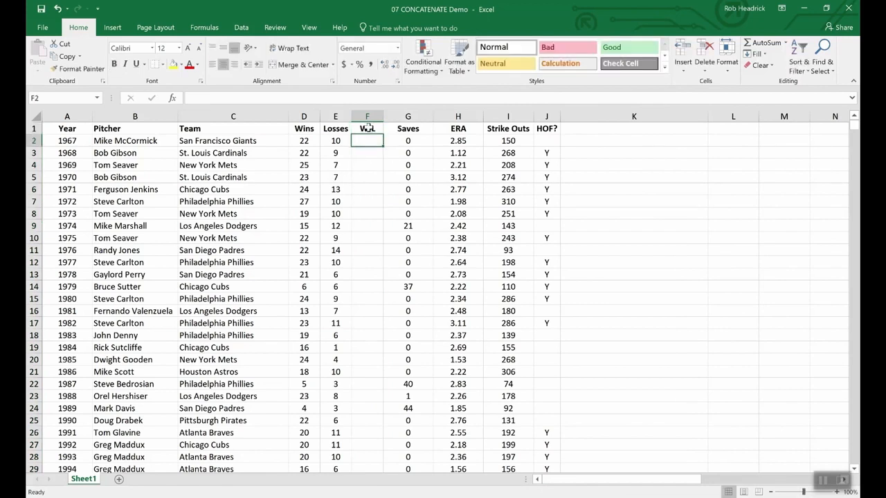
Step: Enter a CONCATENATE formula in F2 joining the wins in D2 and the losses in E2
text(=)
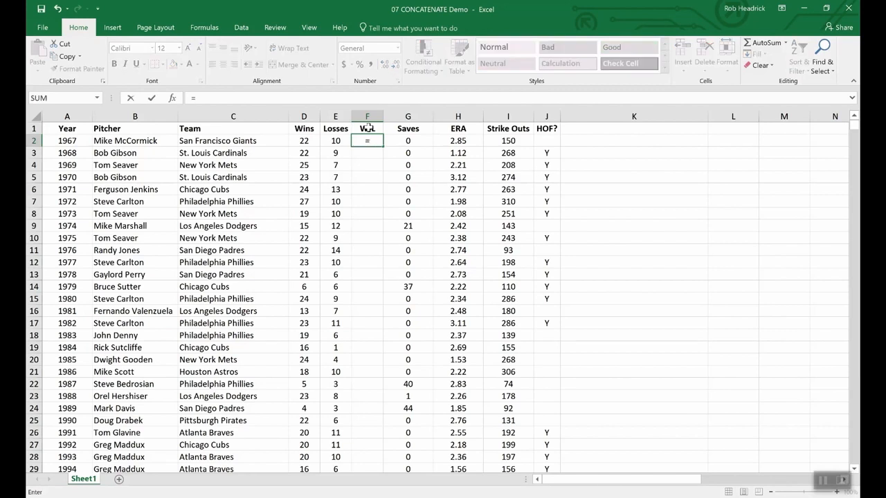
text(conc)
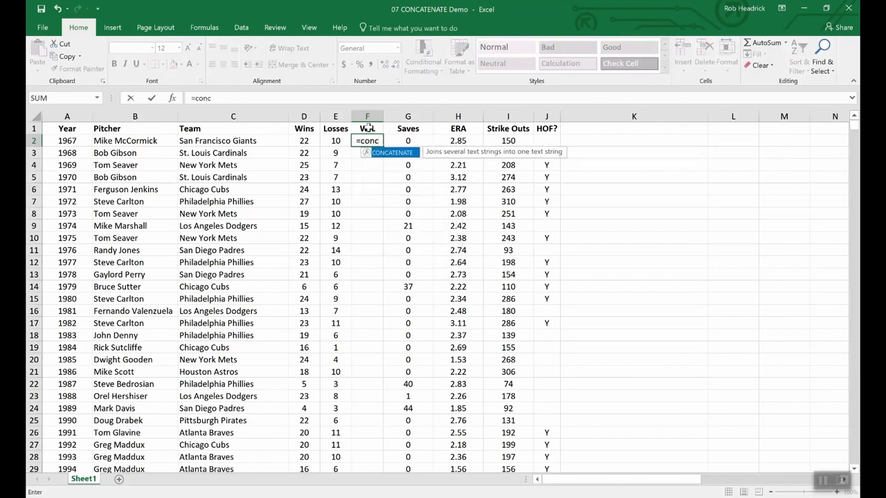
double_click(398, 153)
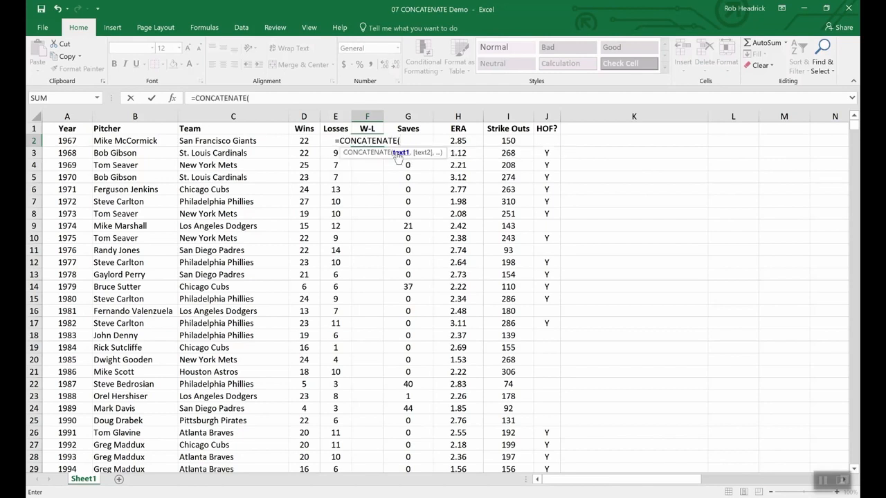
click(302, 141)
text(,)
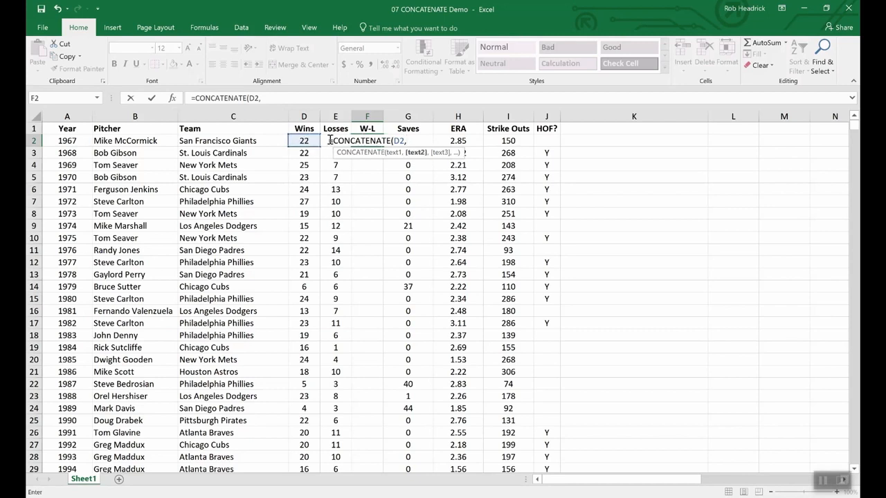
text(e2)
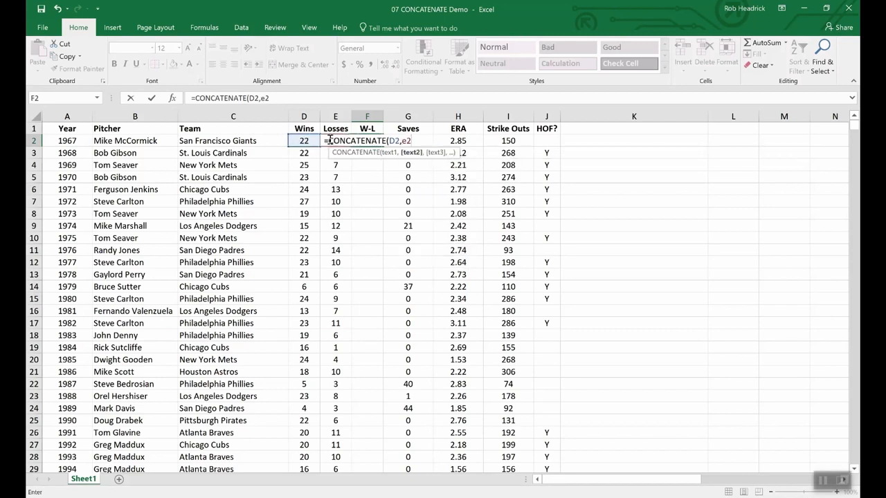
key(Return)
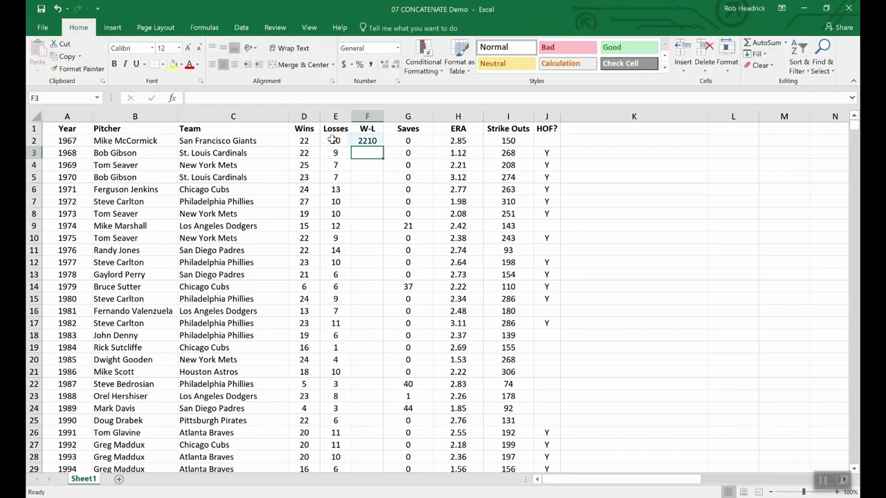
Step: Edit F2's formula to put a "-" separator between D2 and E2
click(366, 141)
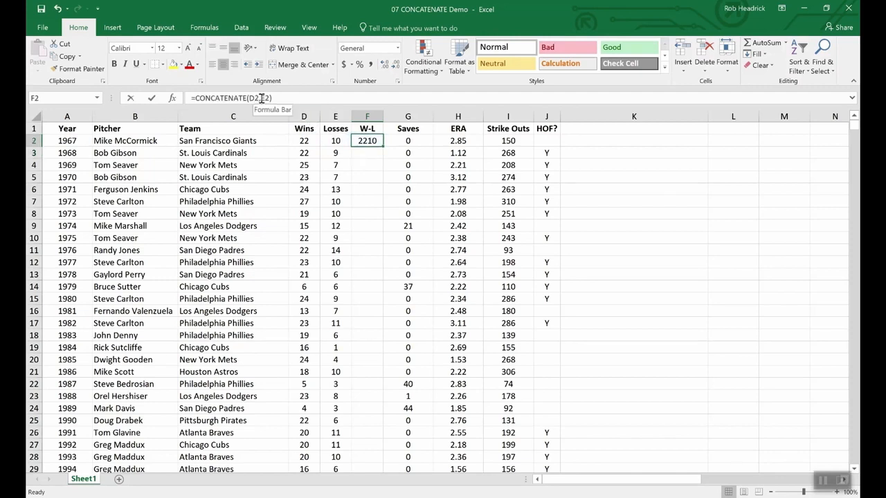
click(262, 98)
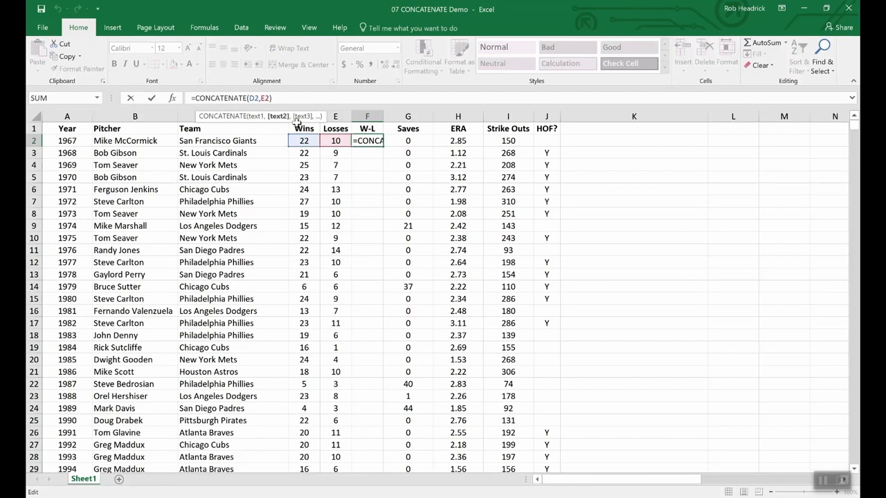
text("-")
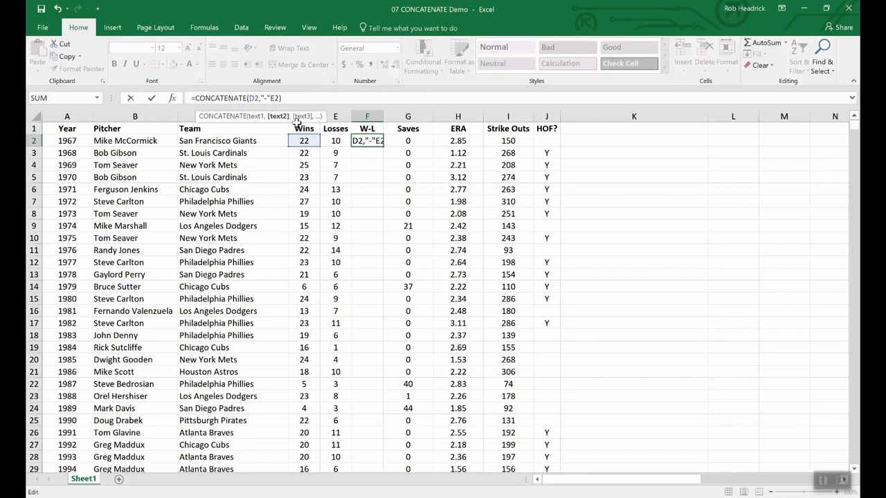
text(,)
key(Return)
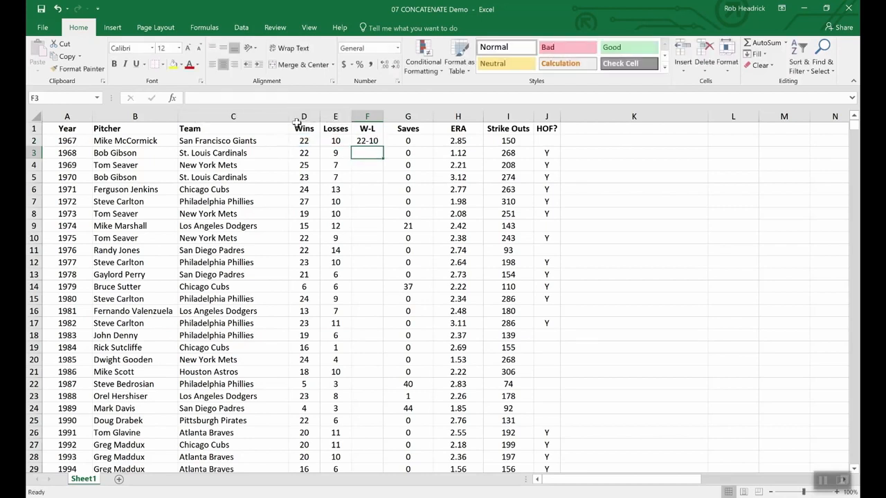
Step: Fill the W-L formula down from F2 to F11
click(369, 142)
drag(381, 146, 377, 253)
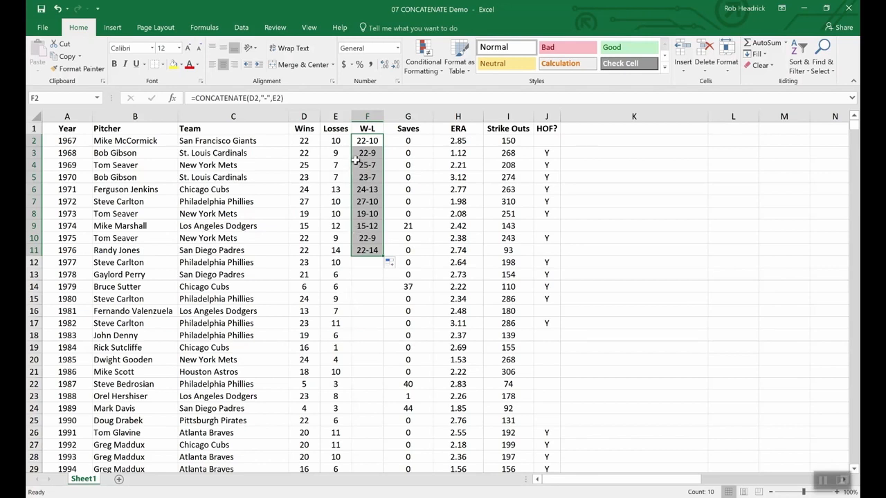
click(304, 126)
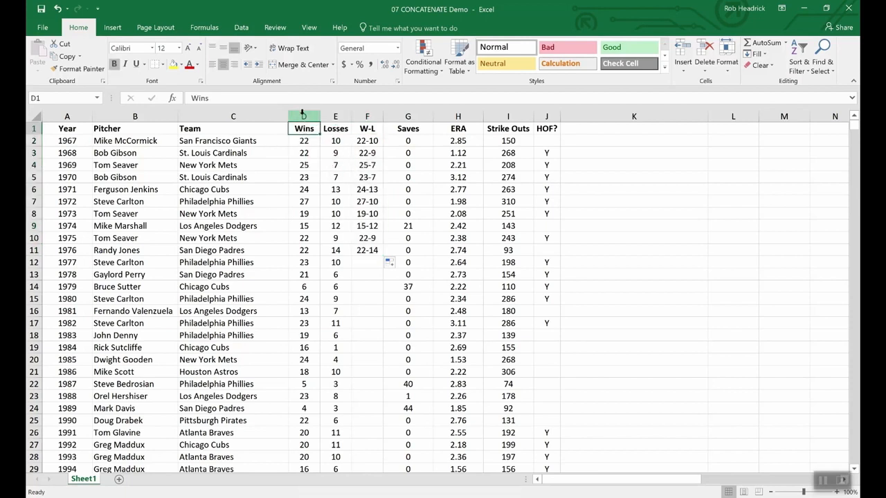
drag(305, 115, 335, 116)
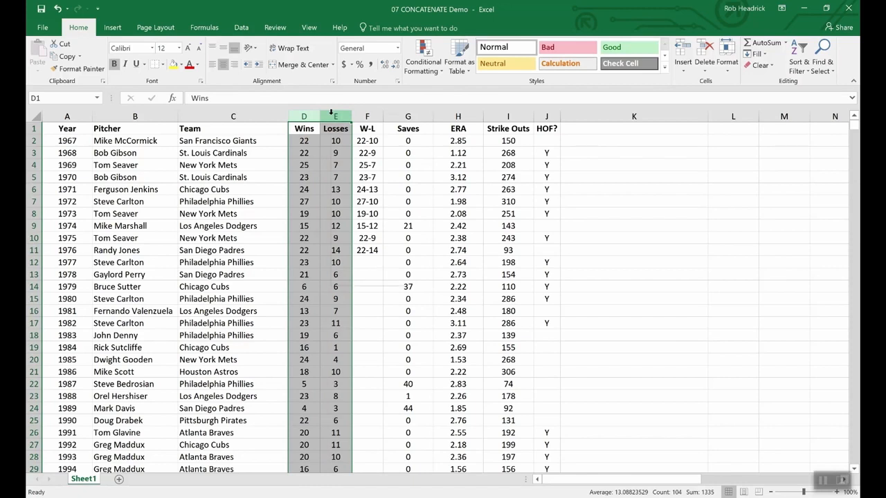
right_click(332, 117)
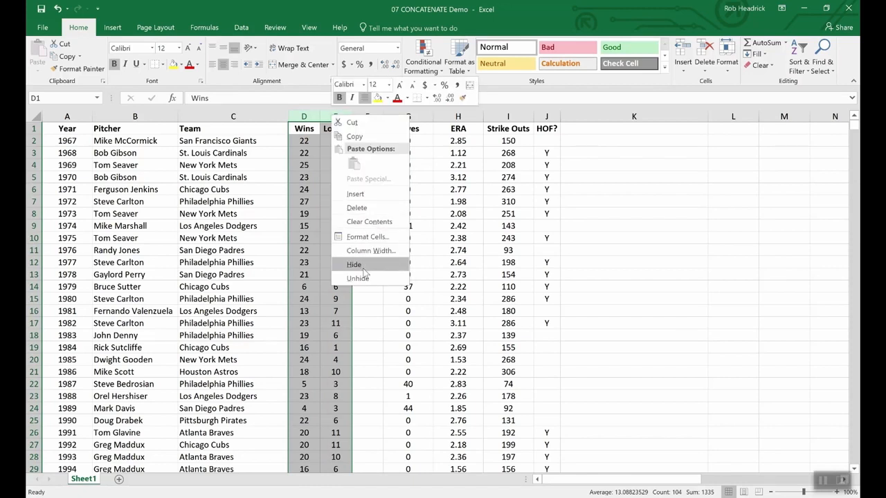
key(Escape)
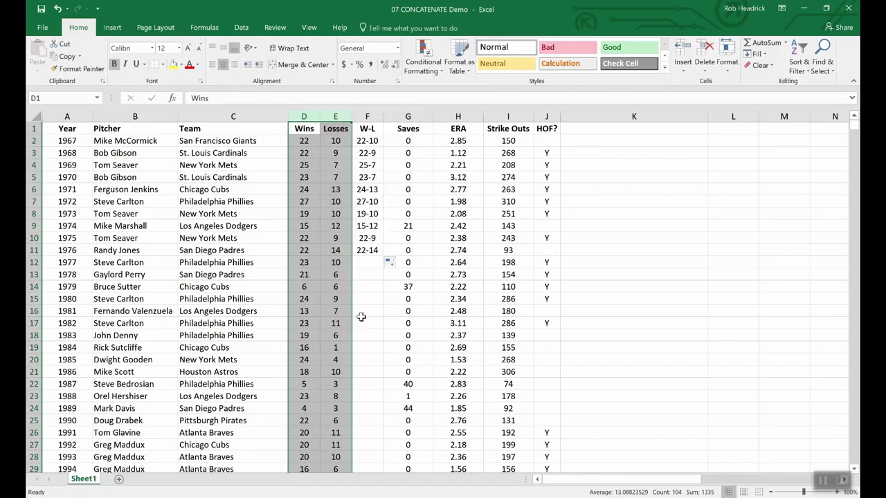
click(319, 253)
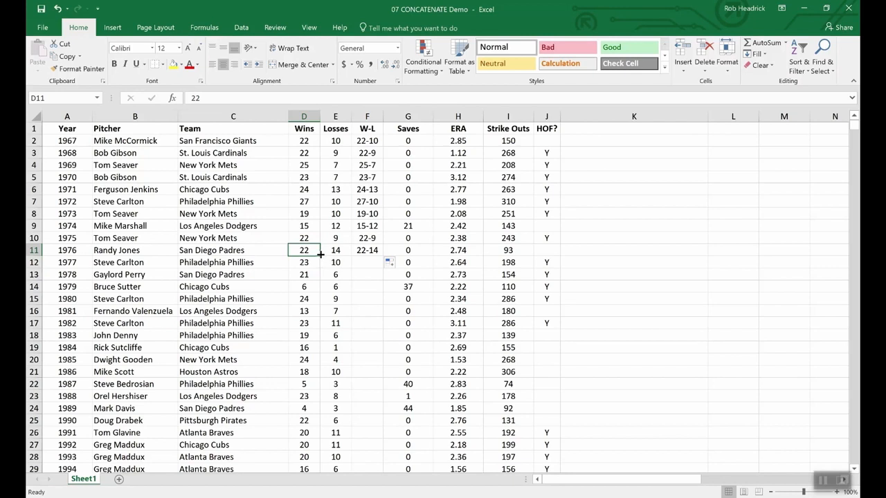
Step: Insert a blank column after W-L and copy the W-L results in F2:F11
right_click(402, 119)
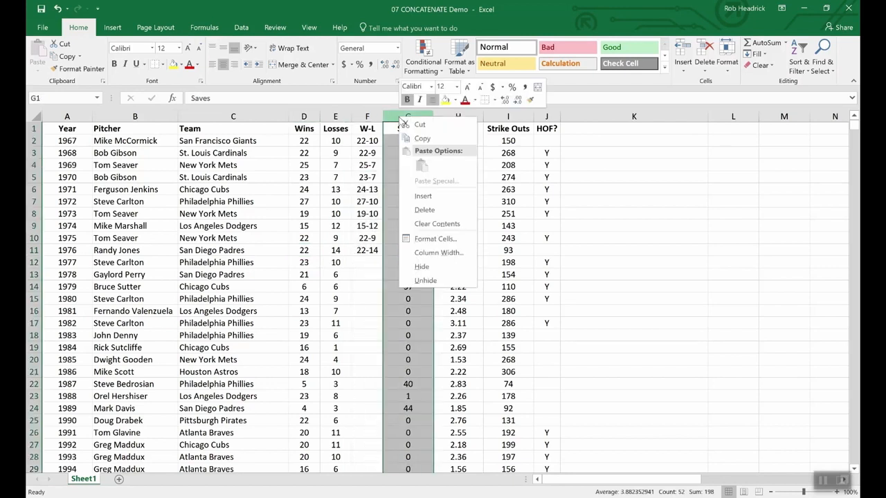
click(425, 195)
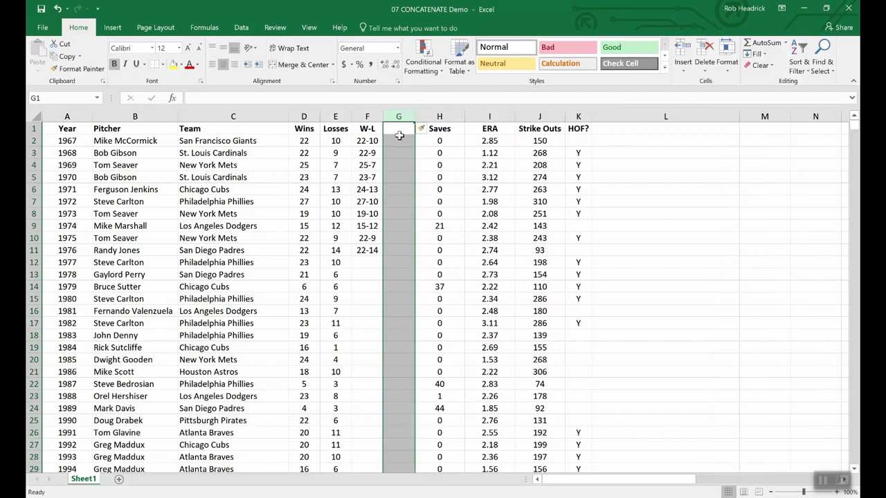
drag(367, 141, 366, 250)
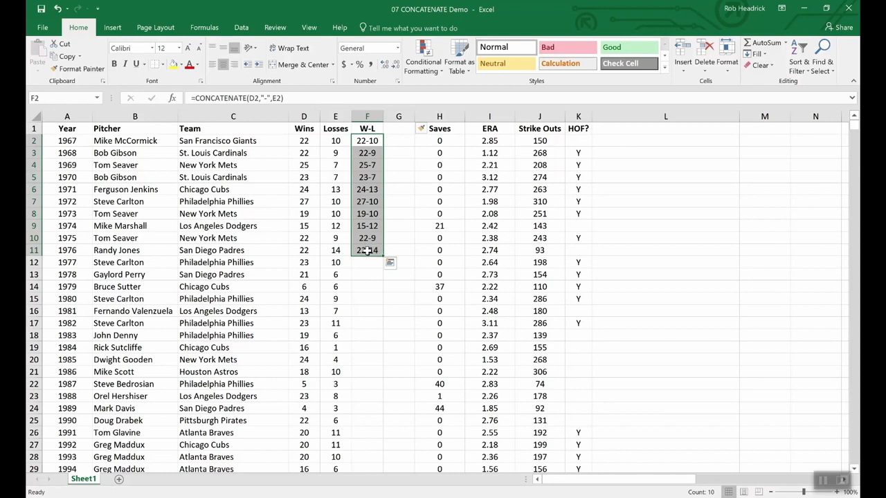
key(ctrl+c)
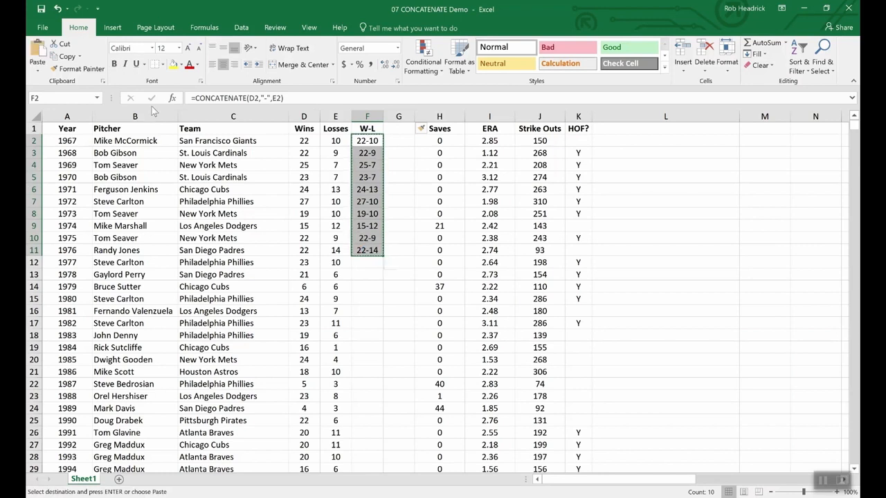
Step: Paste the copied W-L results into G2:G11 as values only
click(38, 66)
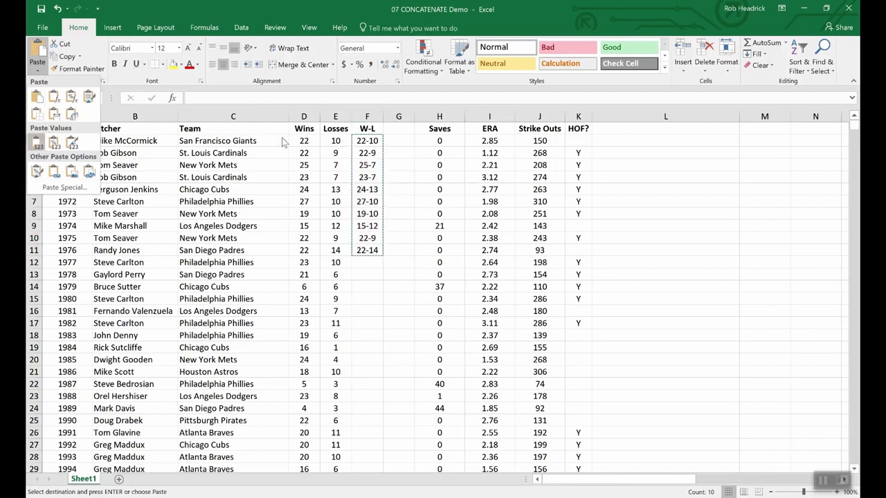
click(400, 140)
drag(400, 140, 401, 254)
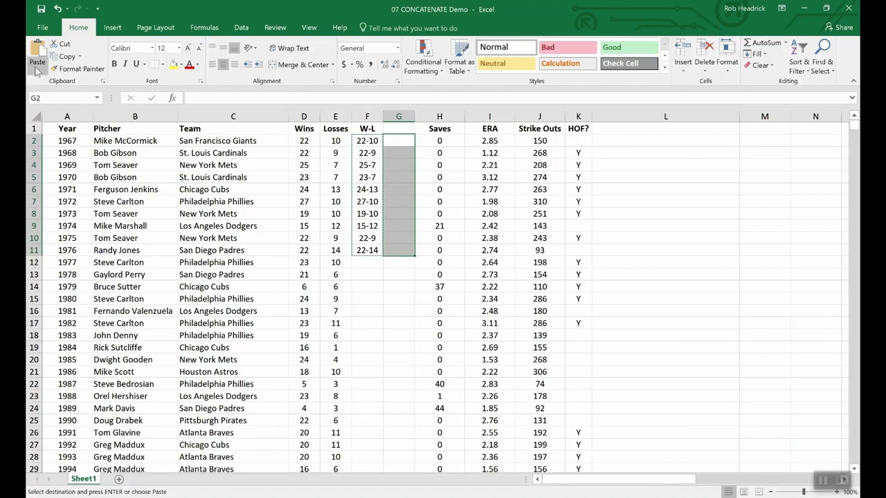
click(38, 69)
click(37, 143)
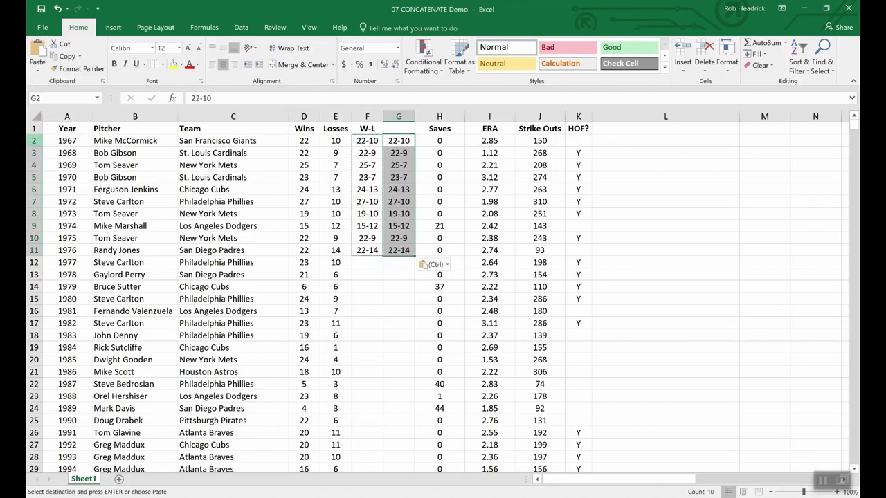
Step: Compare the W-L formula cells in column F with the pasted values in column G
click(394, 276)
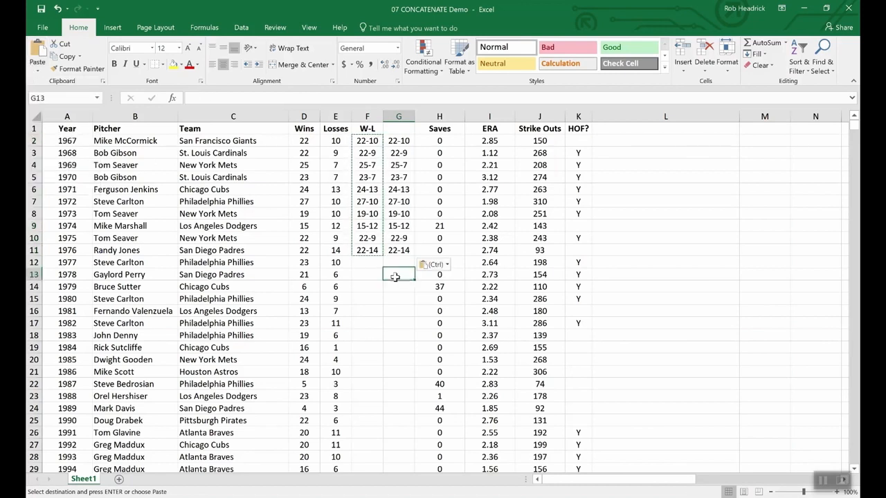
click(361, 174)
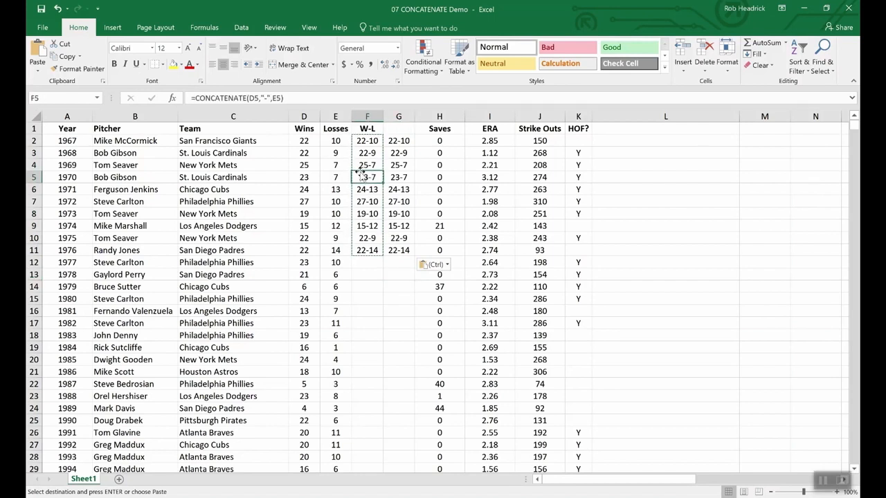
click(398, 181)
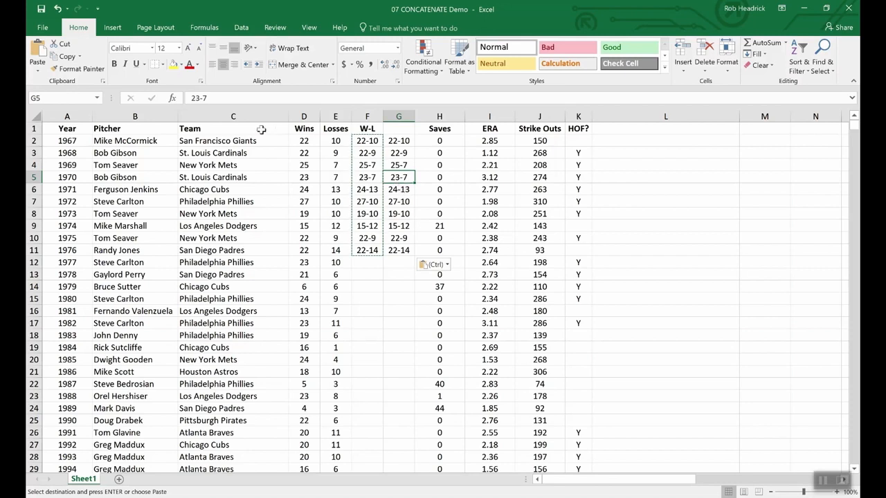
click(298, 287)
click(303, 276)
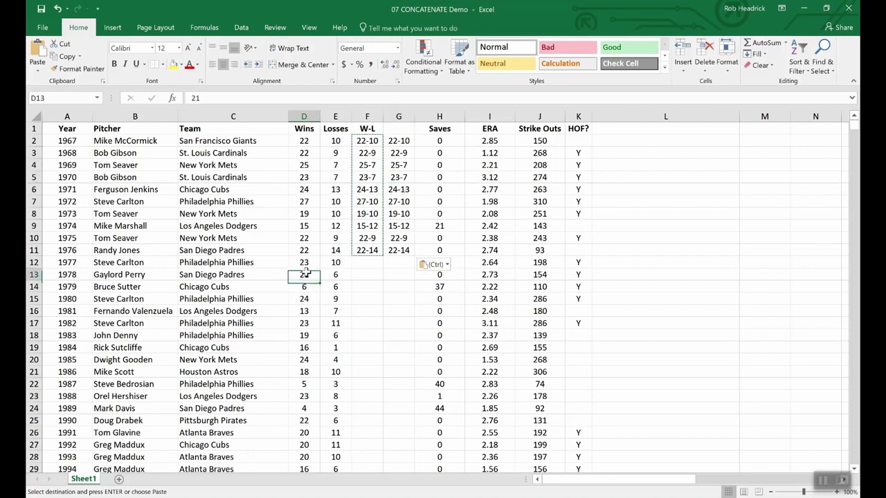
click(342, 273)
click(339, 261)
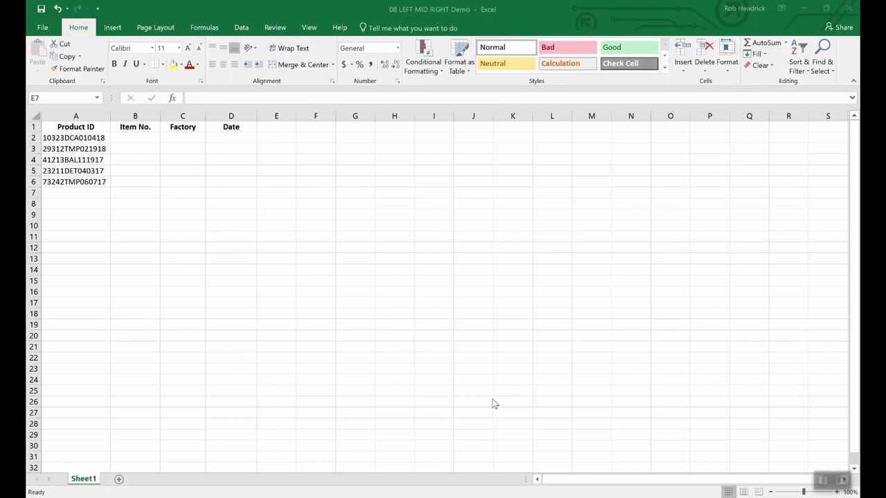
click(399, 354)
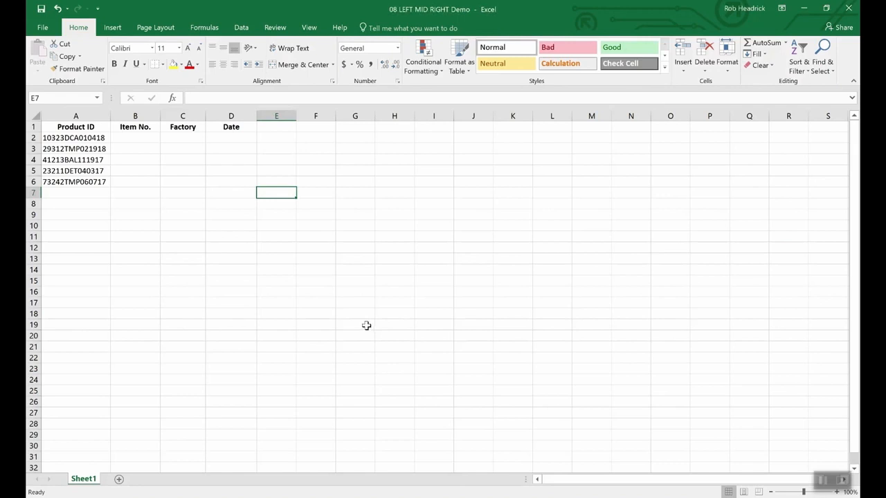
click(92, 140)
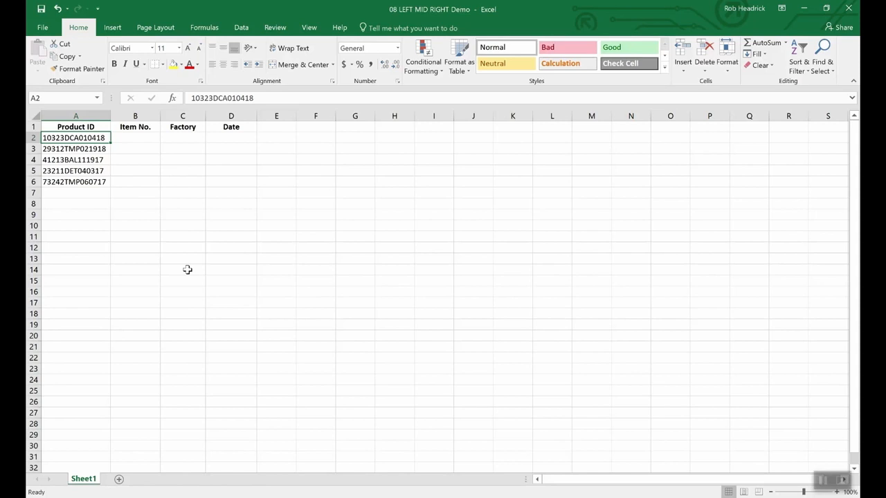
Step: In D2, extract the last six characters of the product ID in A2 with =RIGHT(A2,6)
click(234, 138)
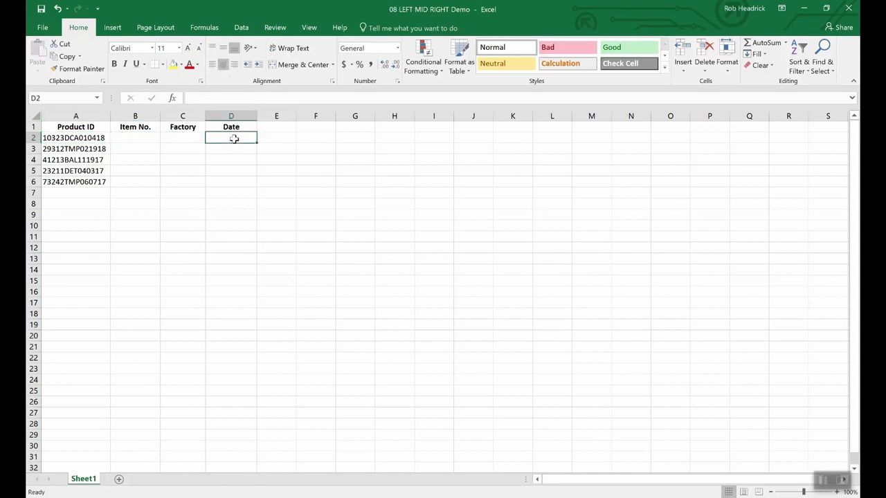
text(=right)
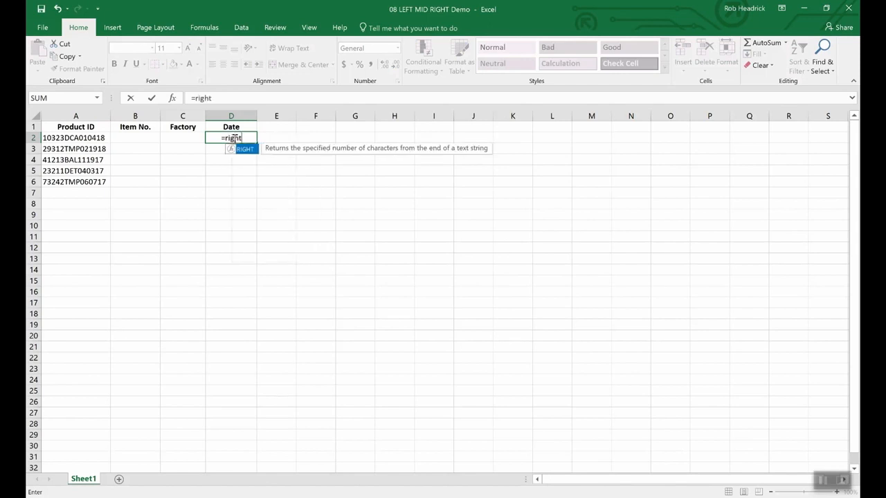
text(()
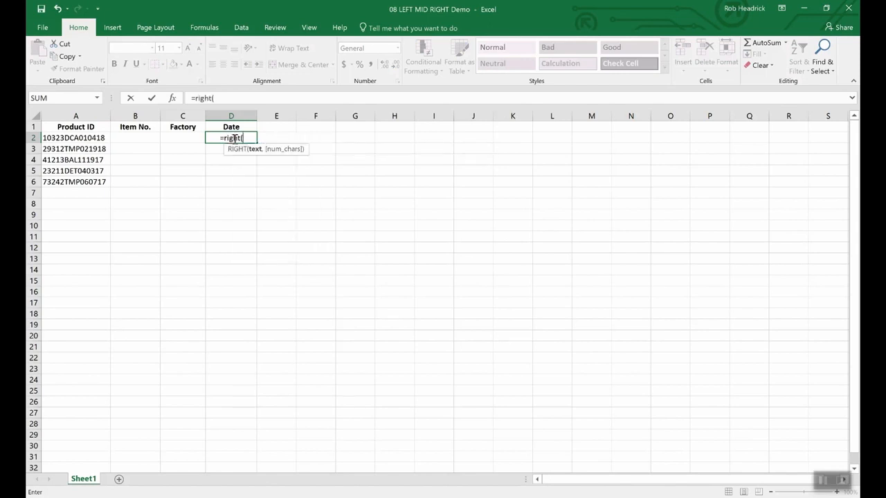
text(a2)
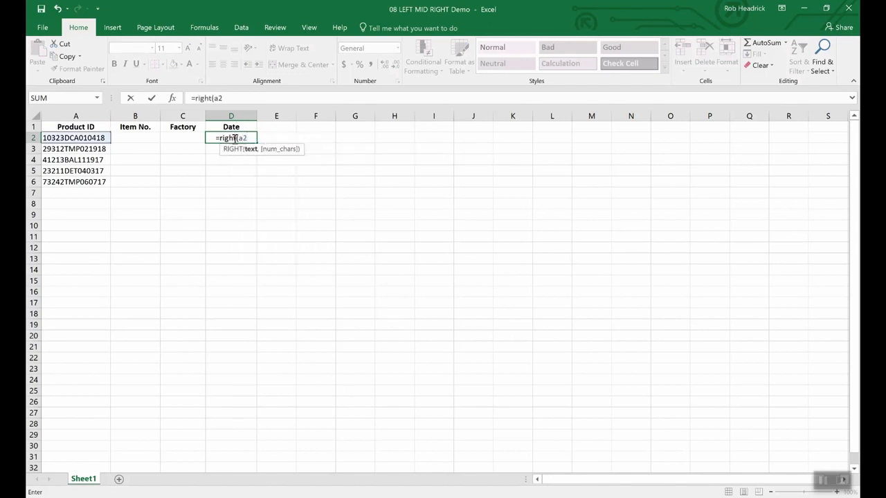
text(,)
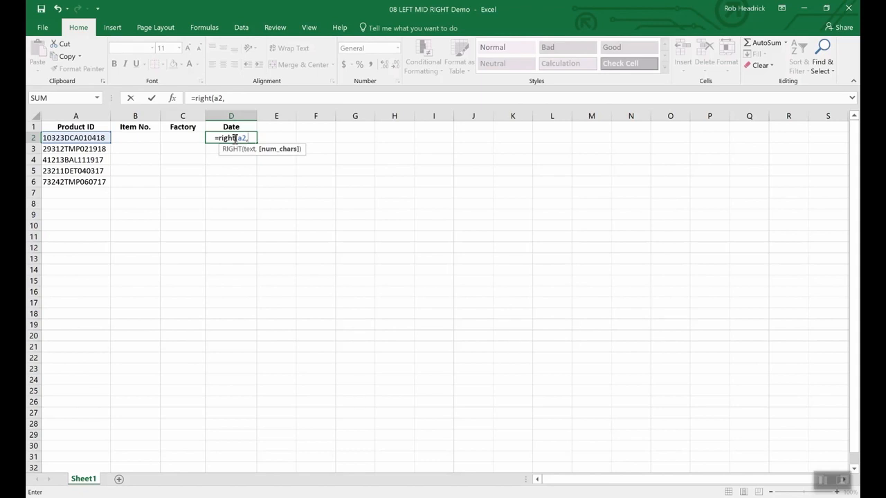
text(6)
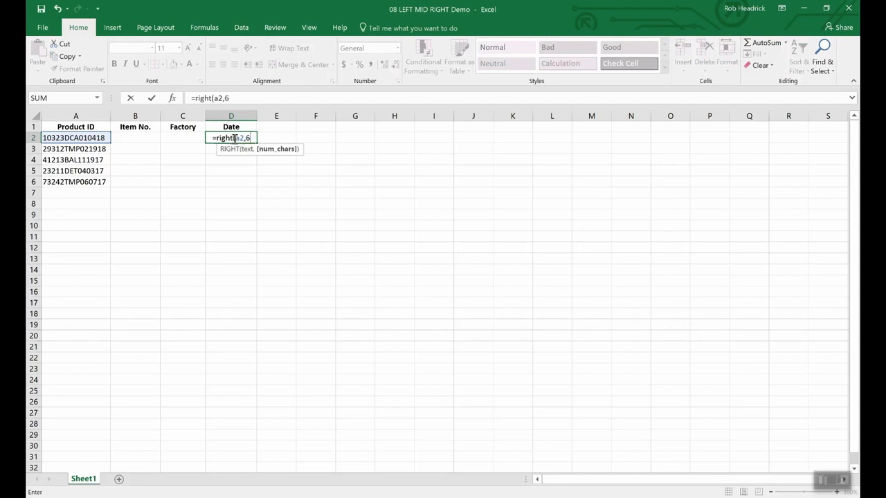
text())
key(Return)
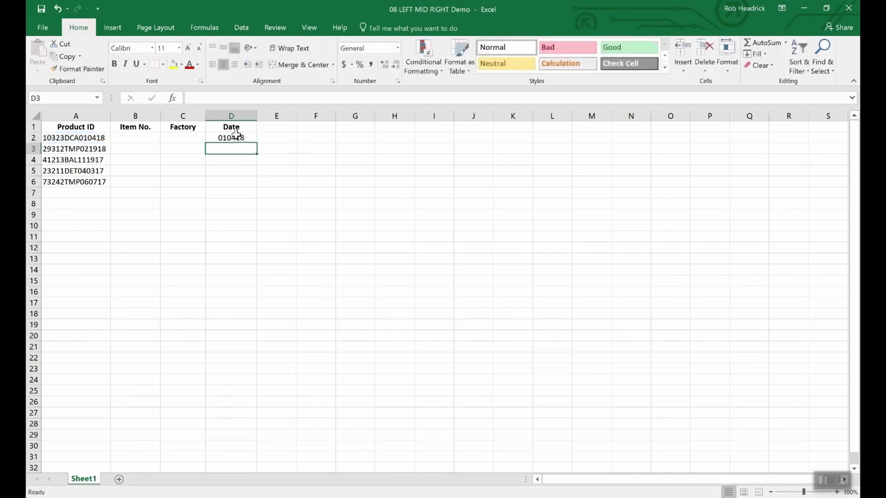
click(236, 138)
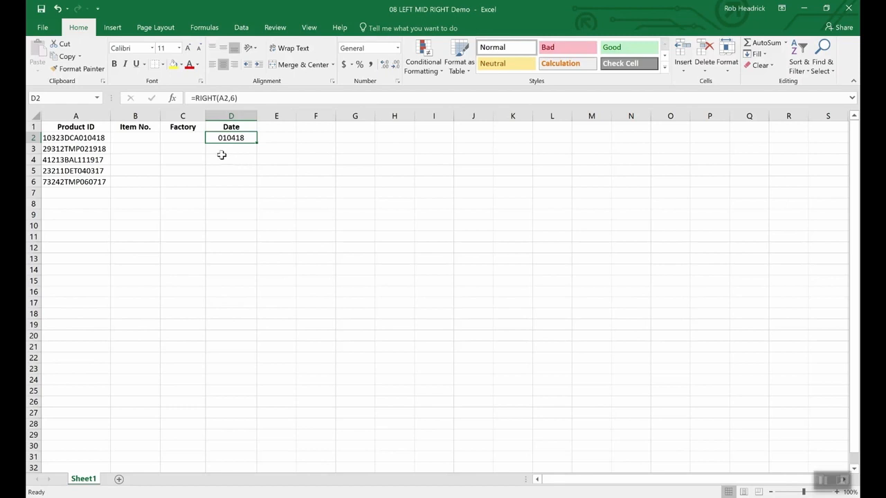
Step: In B2, extract the first five characters of the product ID in A2 with =LEFT(A2,5)
click(139, 139)
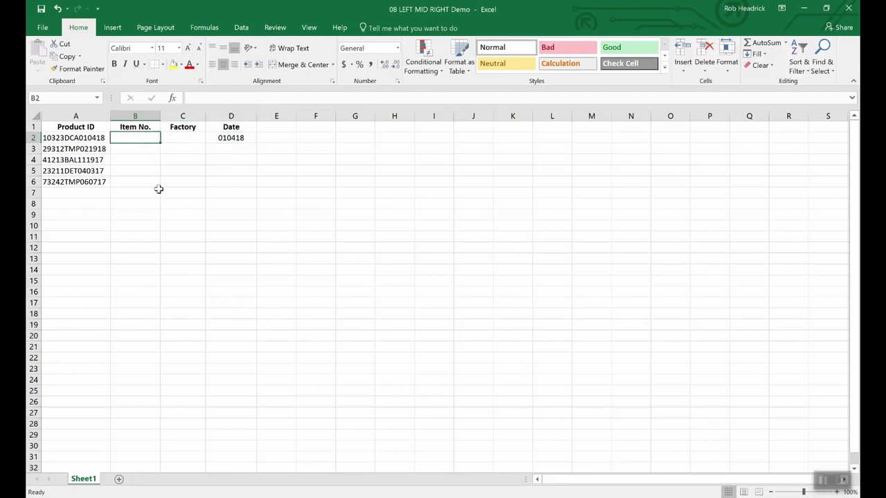
text(=)
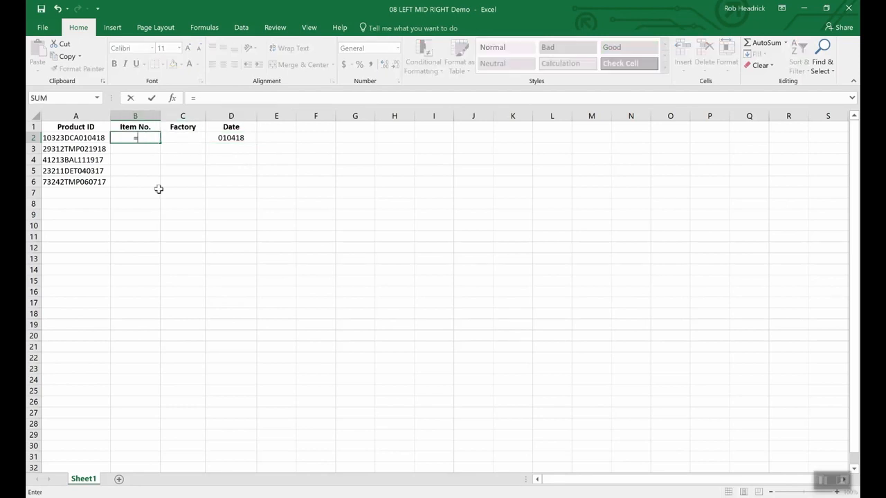
text(lef)
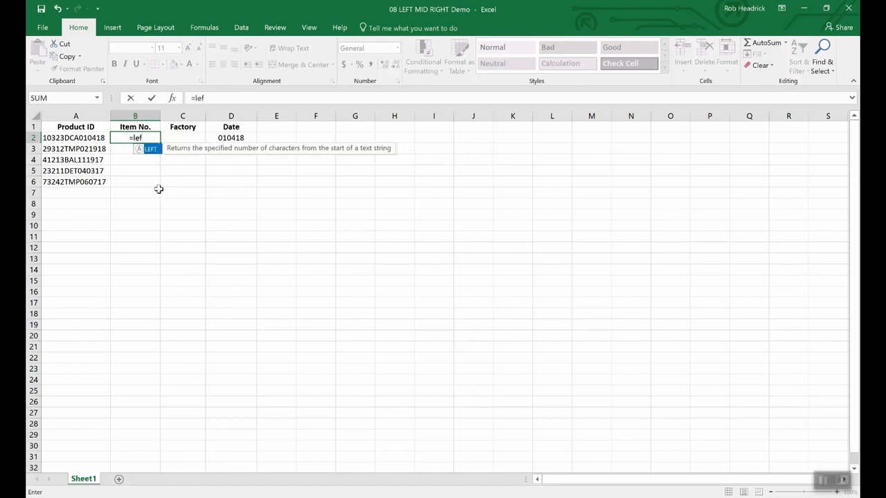
text(t(a)
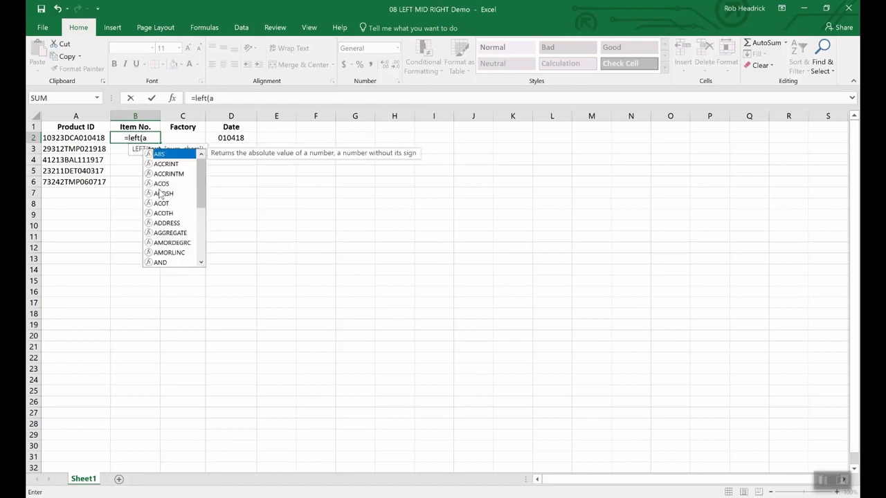
text(2,)
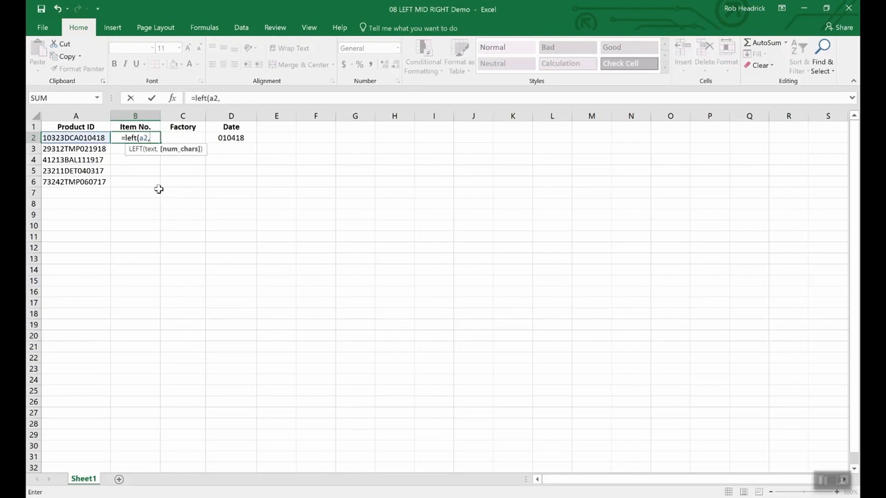
text(5)
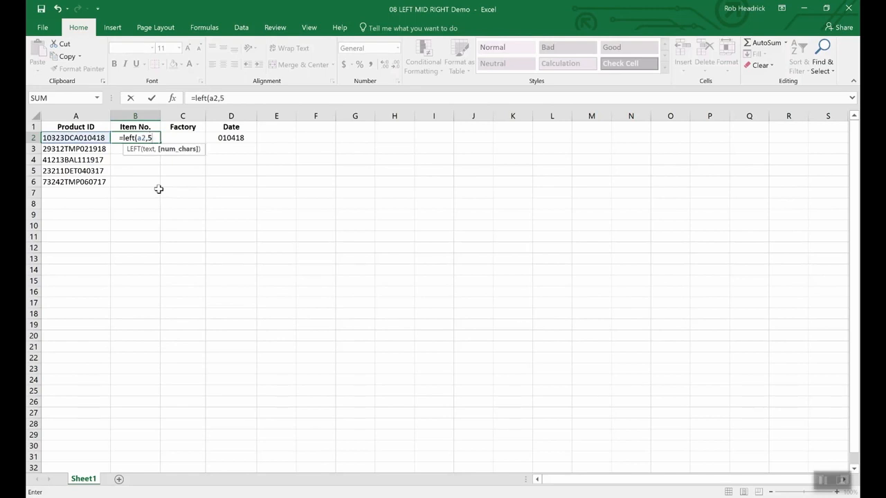
text())
key(Return)
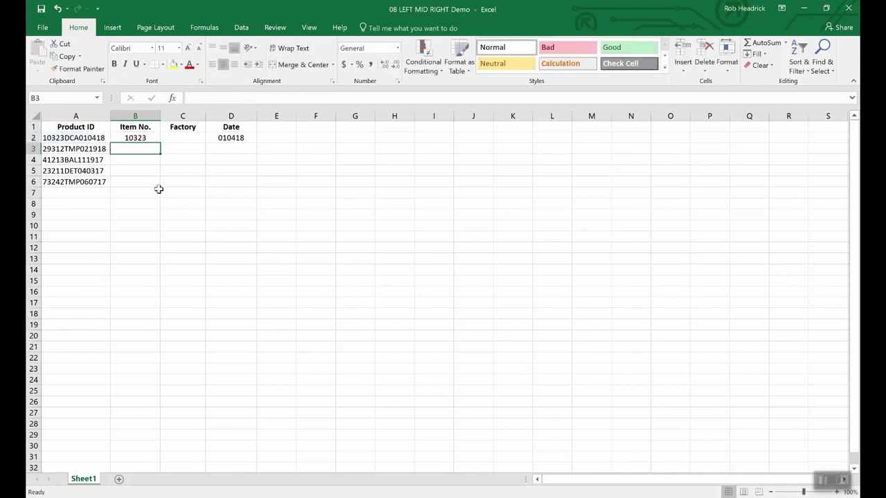
key(Up)
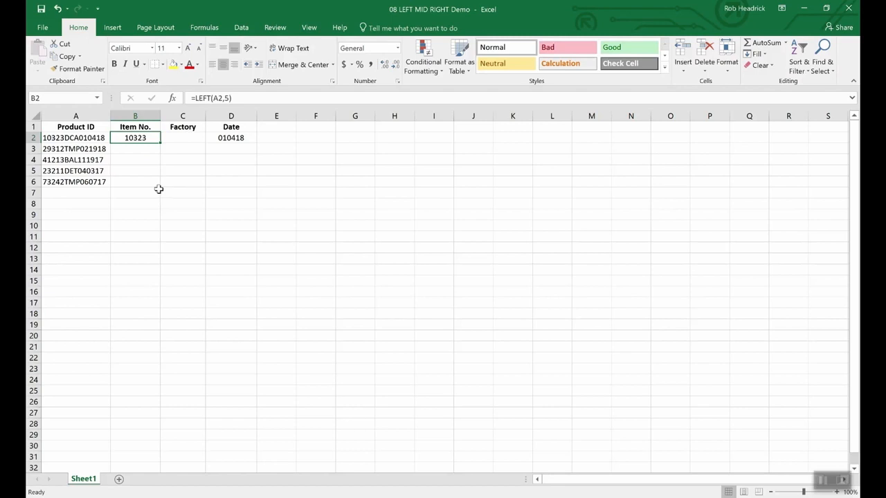
Step: In C2, extract three characters starting at position 6 of A2 with =MID(A2,6,3)
key(Right)
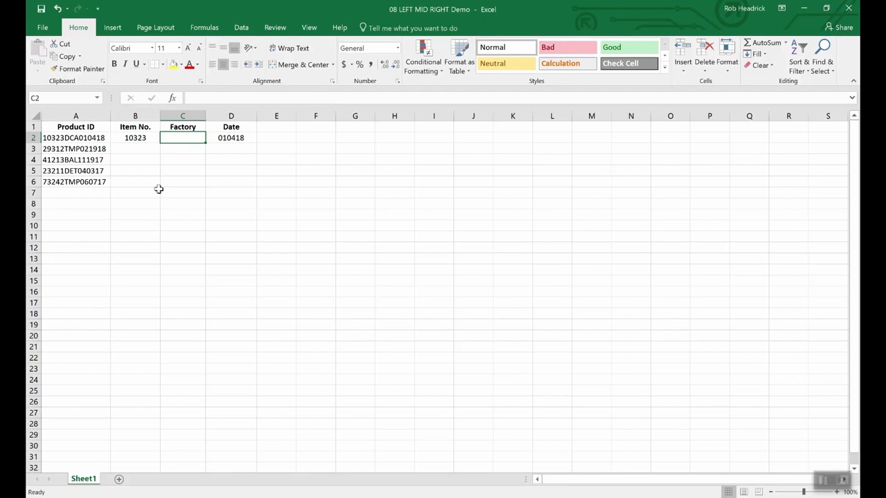
text(=)
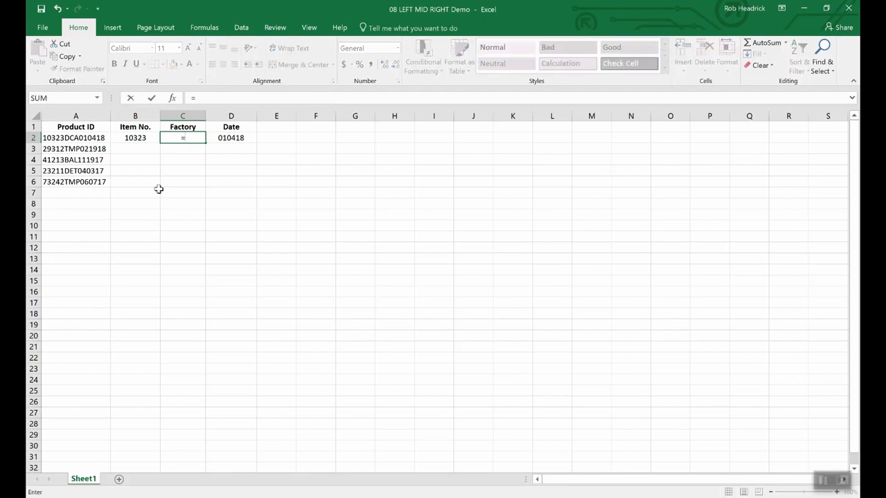
text(mid(a2)
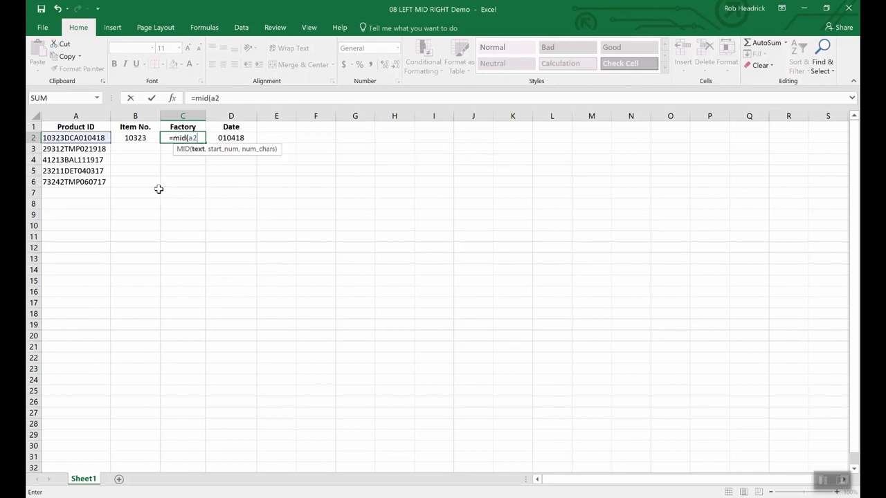
text(,)
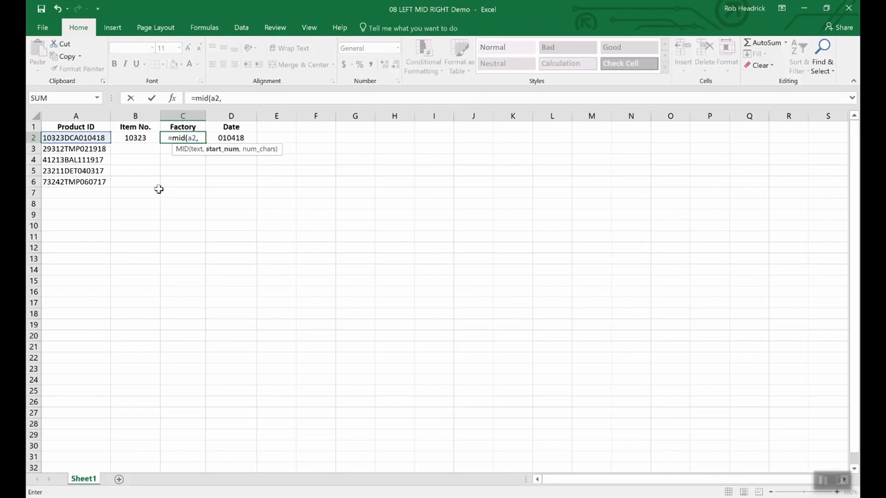
text(6)
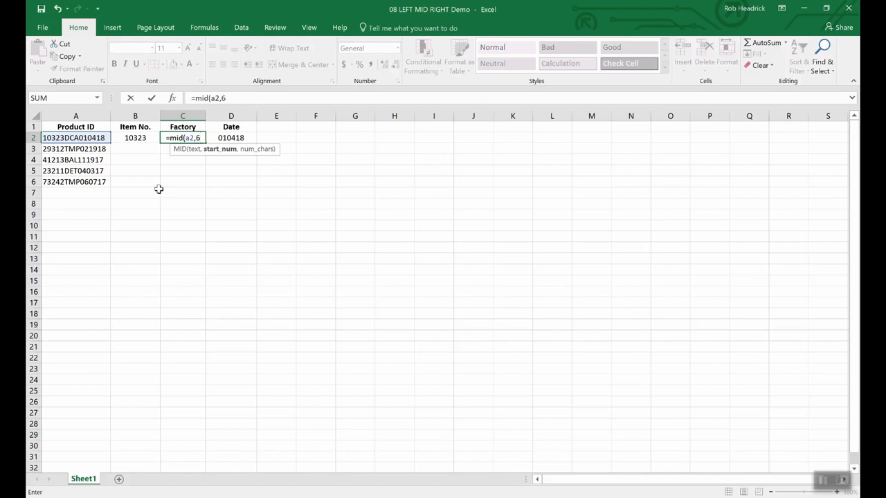
text(,)
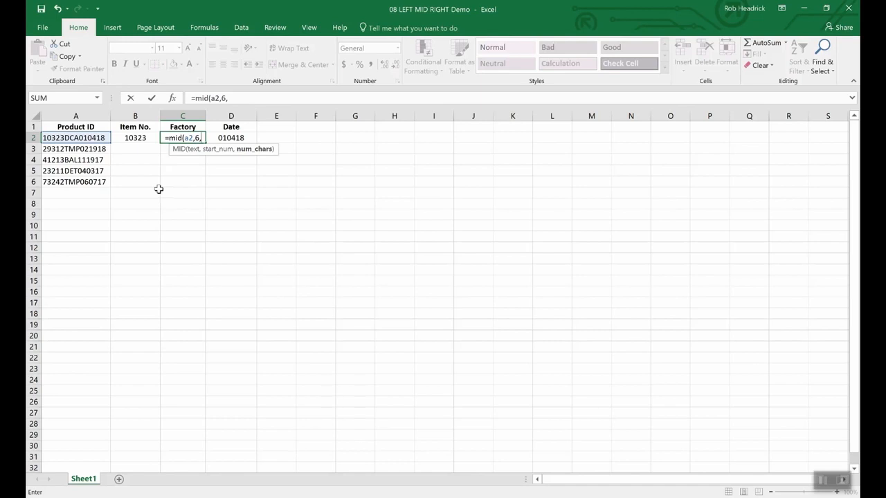
text(3)
key(Return)
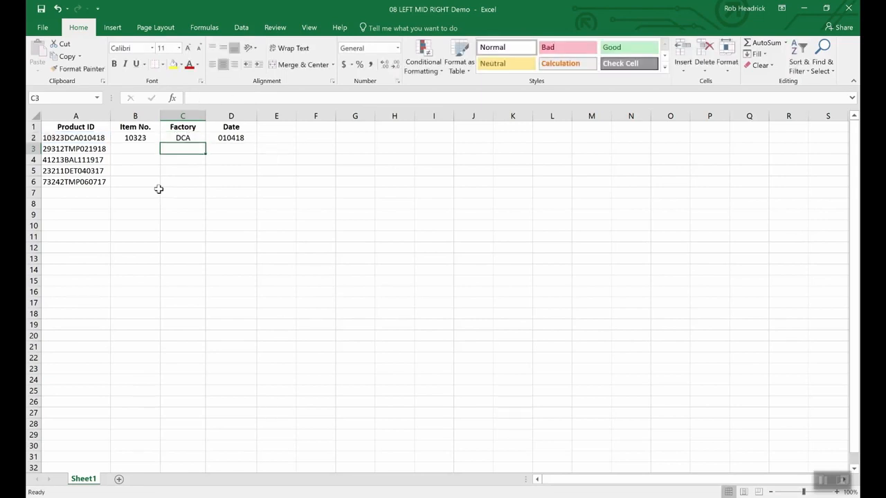
Step: Fill the Factory MID formula down from C2 to C6
click(184, 140)
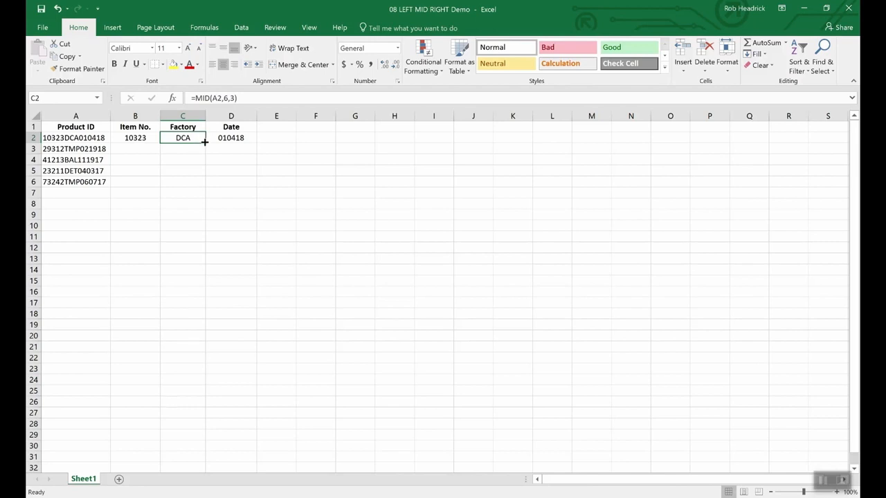
drag(205, 144, 203, 189)
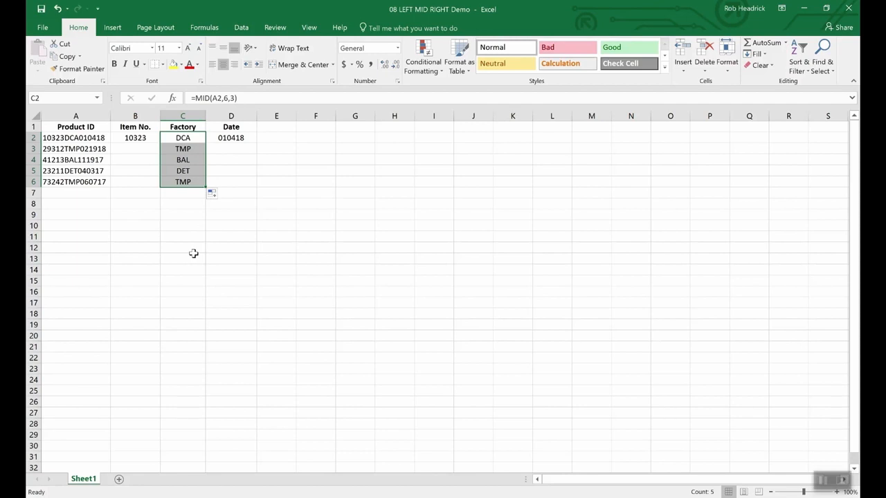
key(Left)
key(Left)
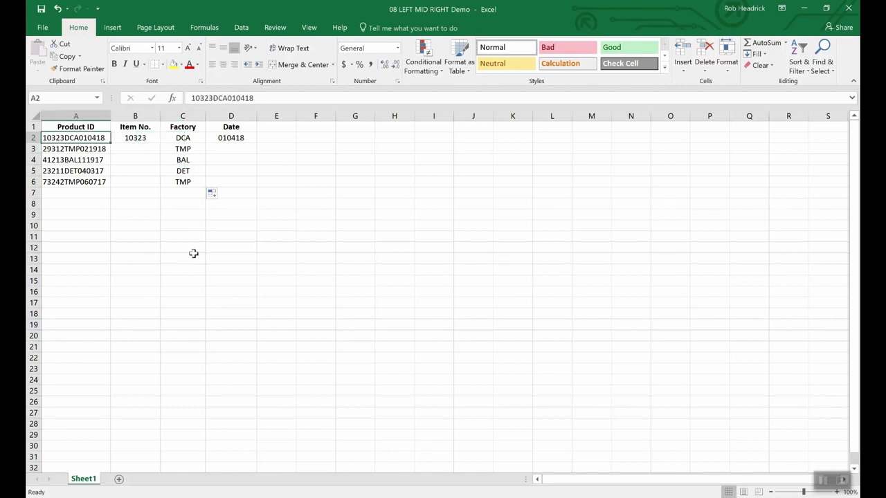
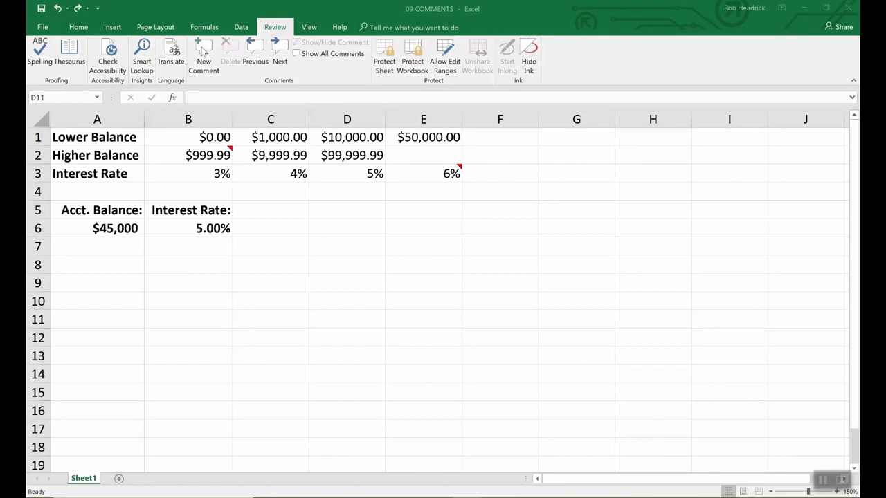
Step: Add a comment to cell B6 reading "Remember to double check rates above."
click(217, 229)
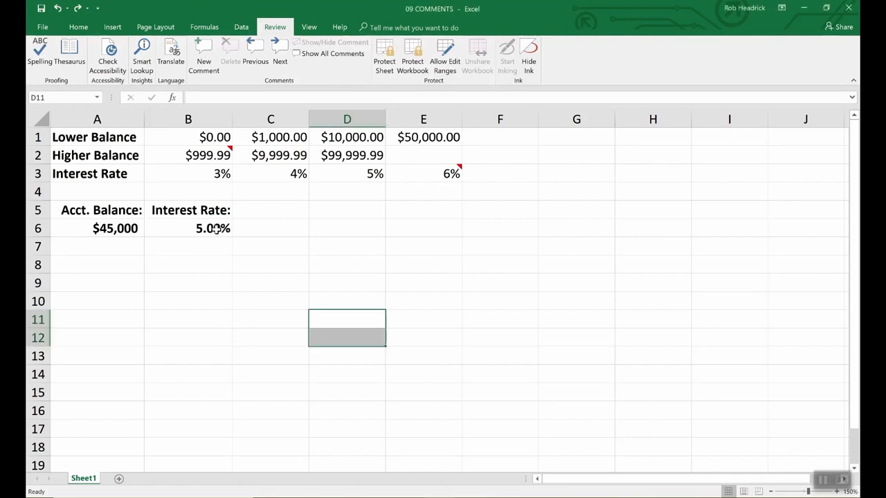
click(217, 229)
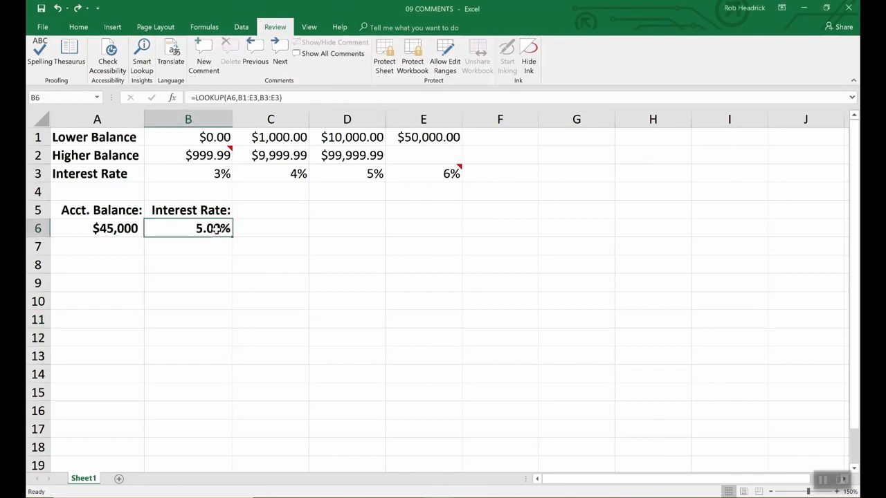
click(203, 50)
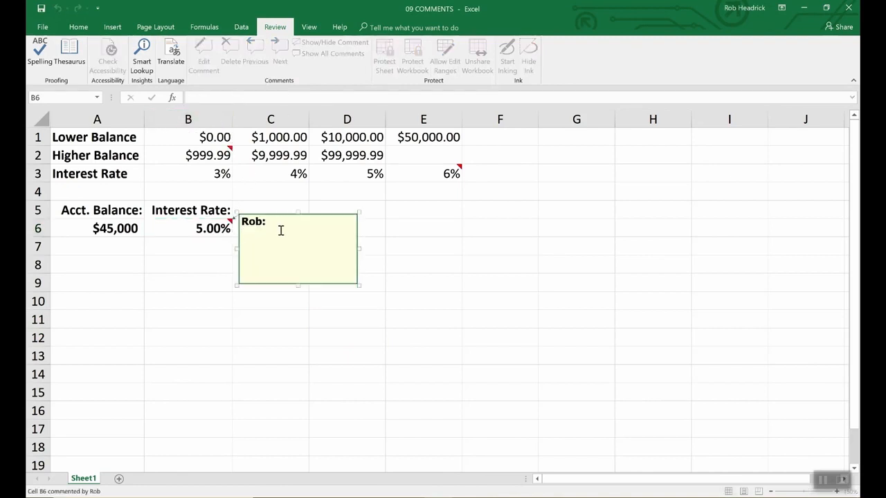
text(Remember to d)
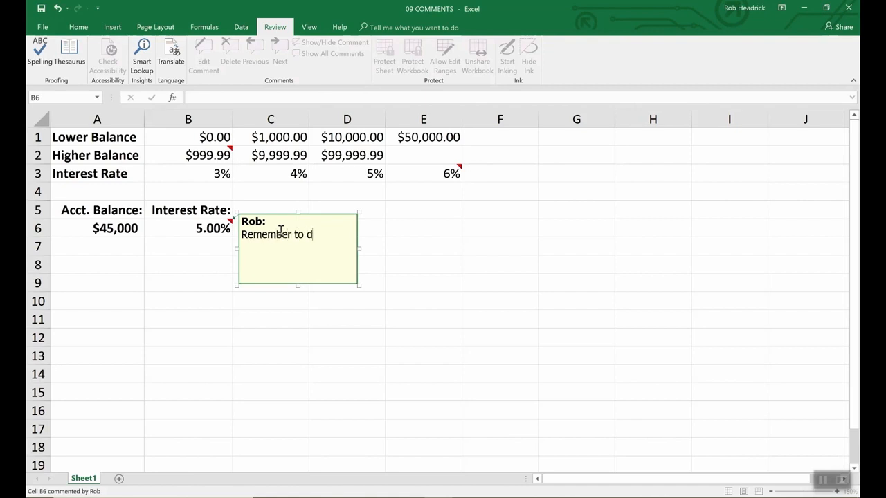
text(ouble check rates above.)
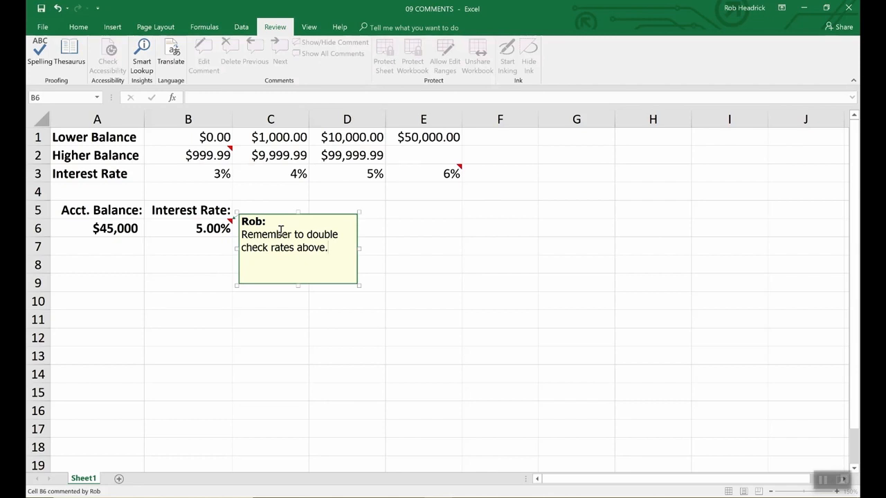
click(400, 229)
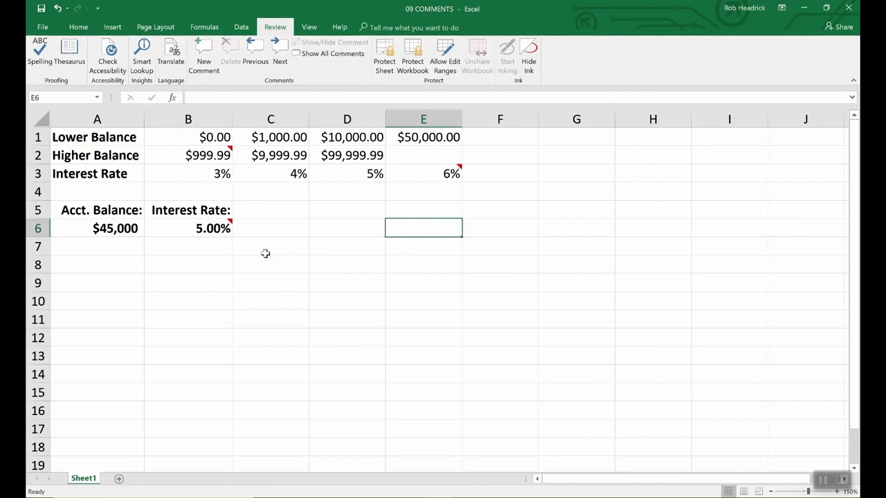
Step: Examine the comments attached to the rate and balance cells
mouse_move(229, 226)
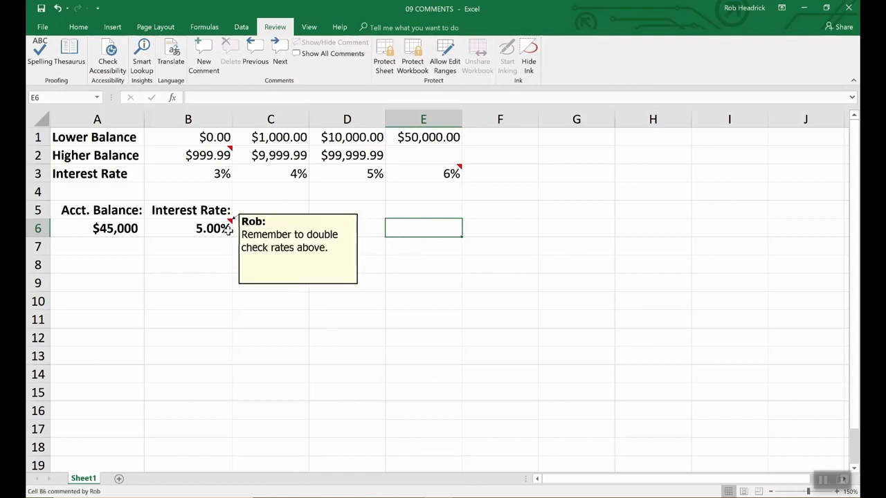
mouse_move(230, 148)
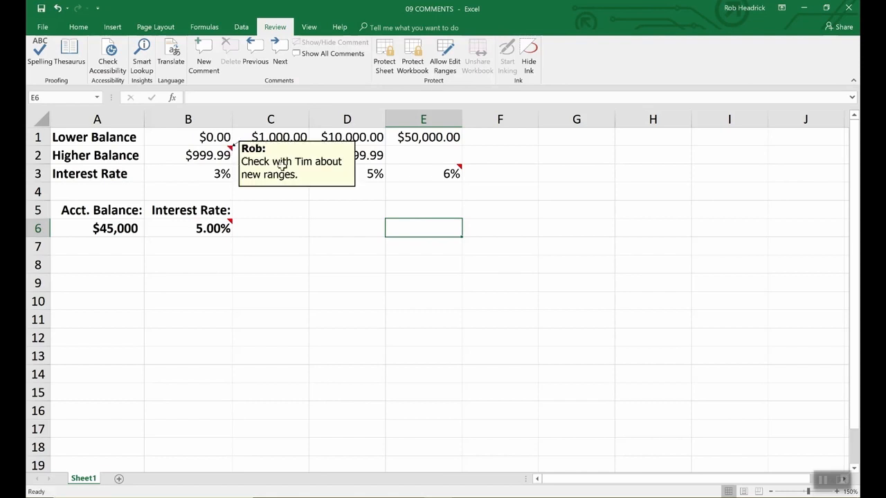
mouse_move(454, 173)
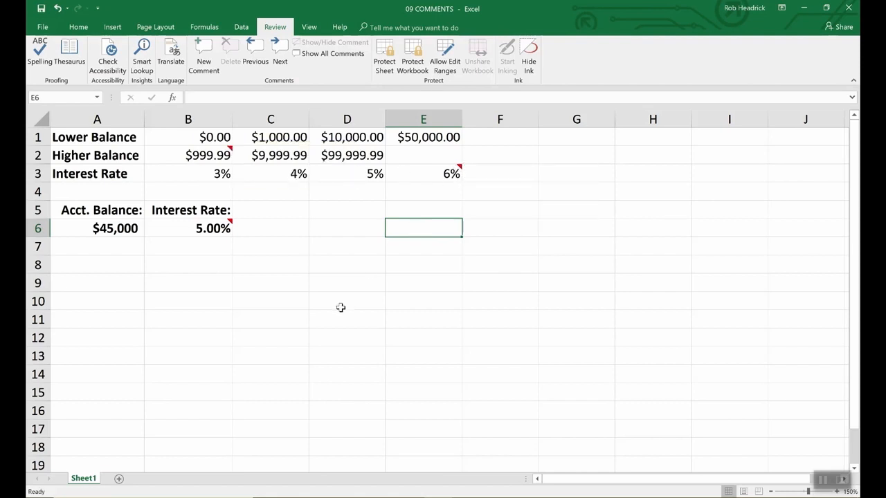
click(228, 228)
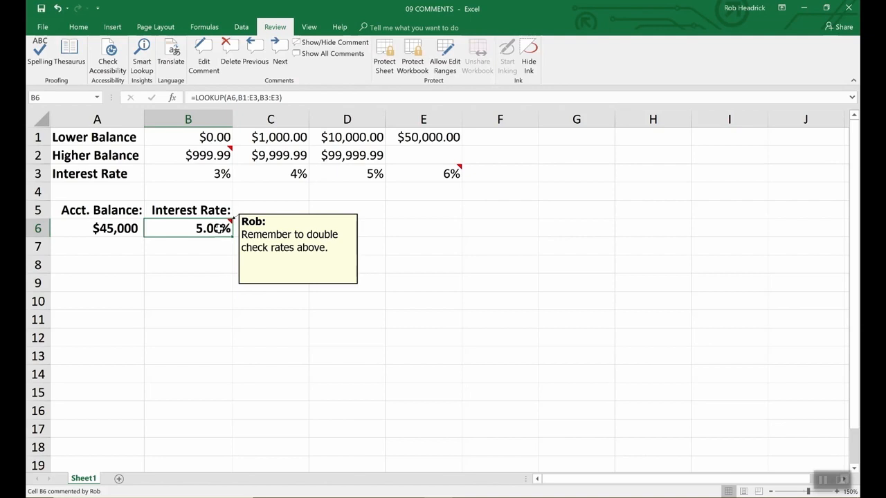
click(265, 243)
click(218, 229)
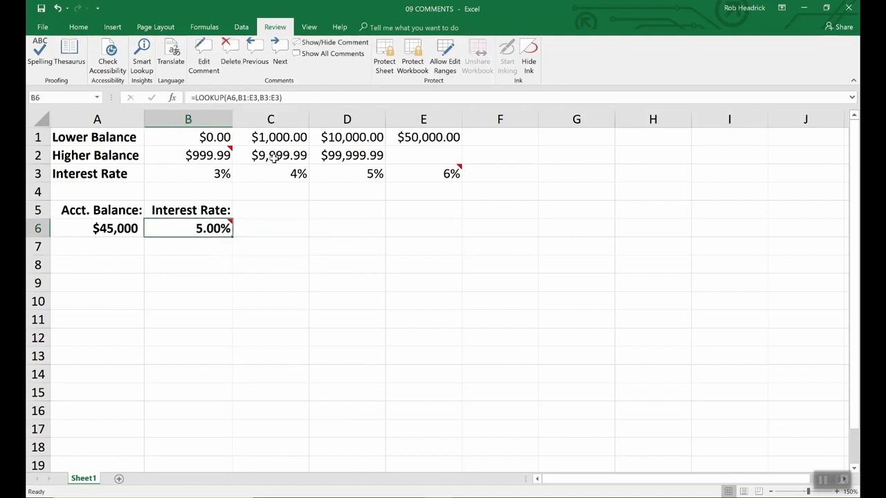
Step: Open Excel Options to review the user name used for comments
click(43, 27)
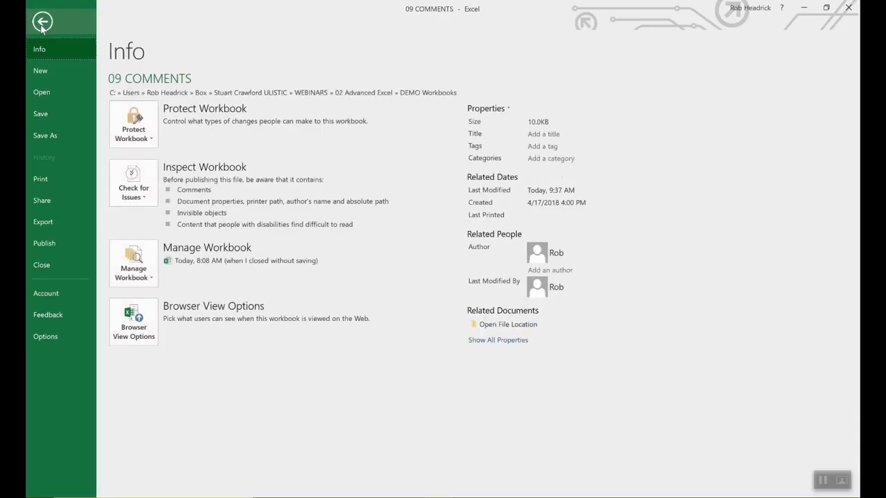
click(45, 336)
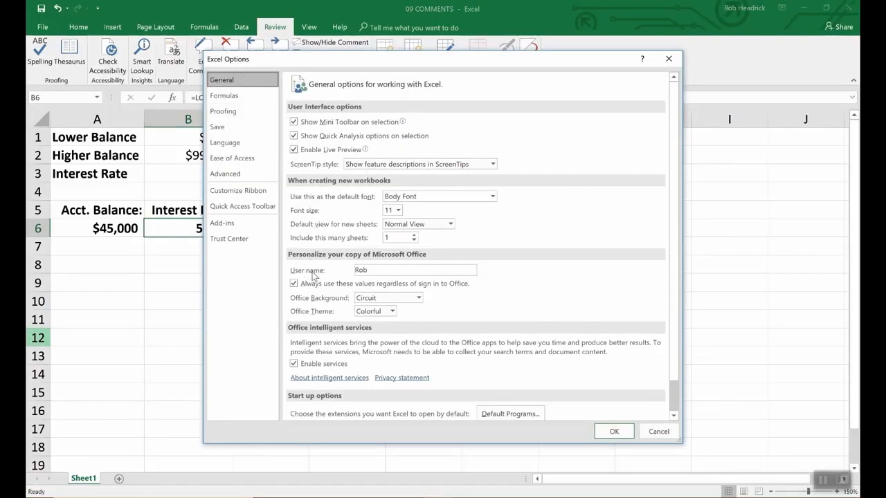
click(373, 270)
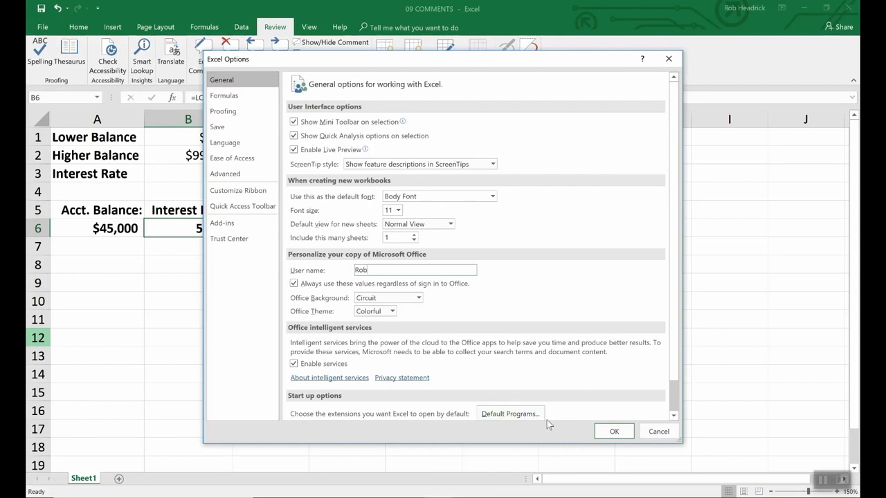
click(610, 433)
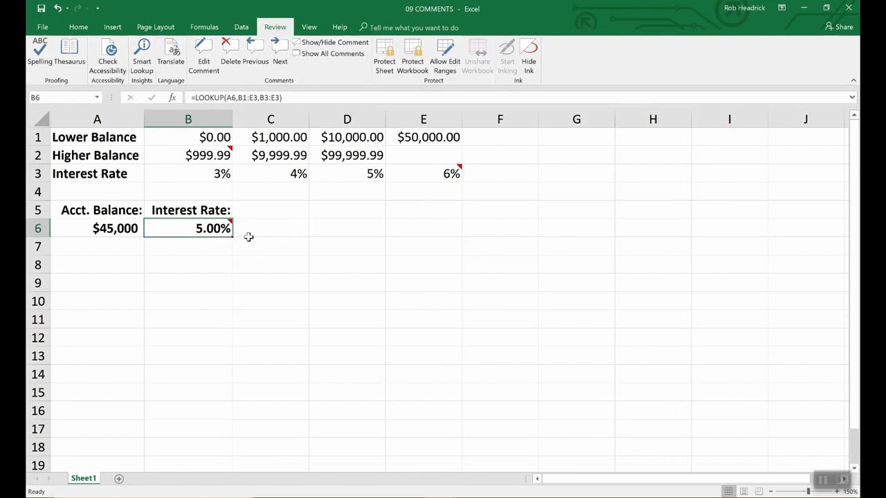
Step: Make the comment on B6 stay permanently visible on the sheet
click(331, 42)
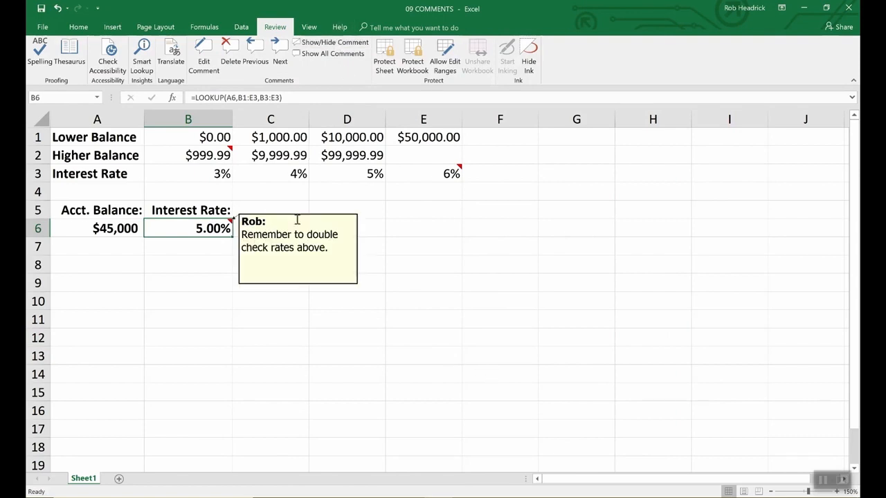
click(299, 247)
right_click(299, 247)
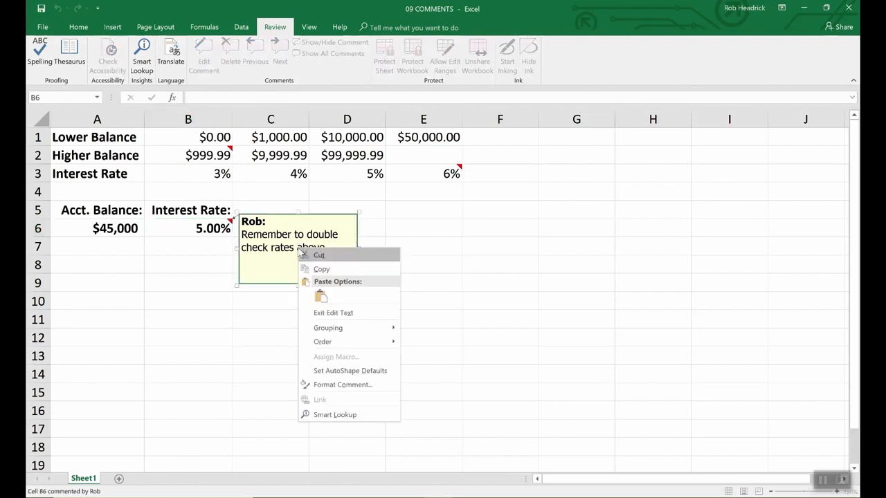
click(328, 386)
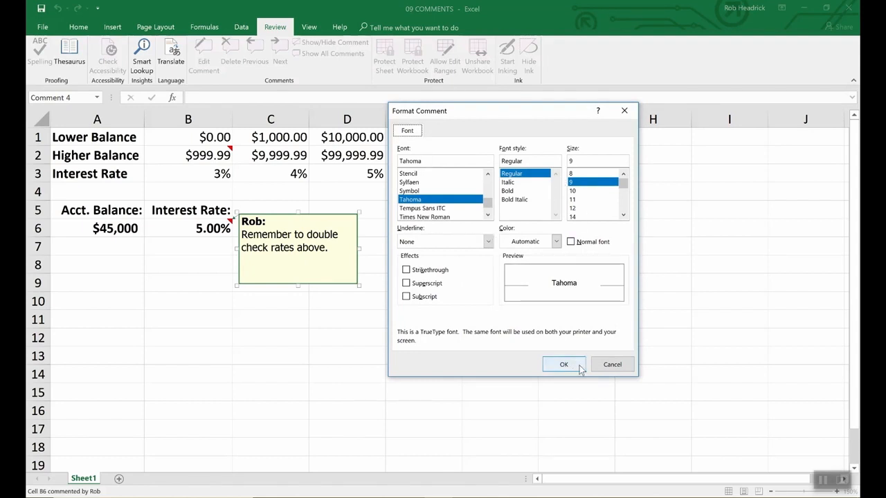
click(609, 366)
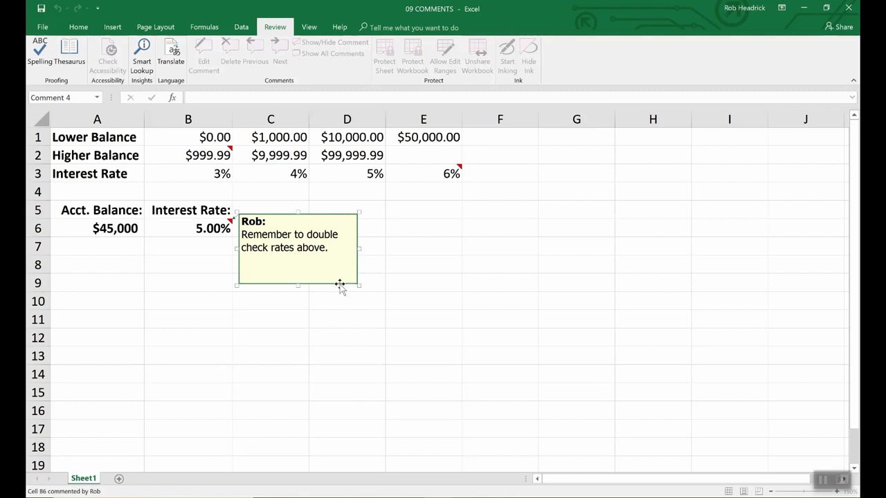
Step: Format the B6 comment with a light turquoise fill colour
click(339, 286)
right_click(340, 285)
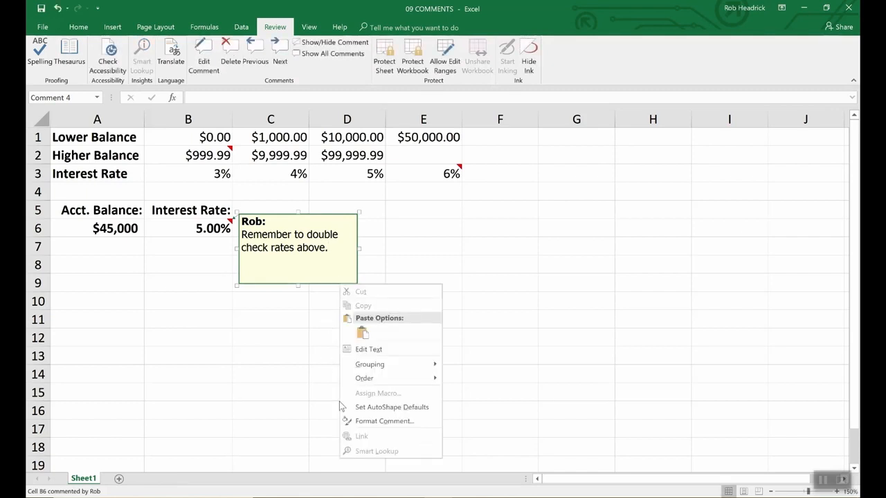
click(367, 421)
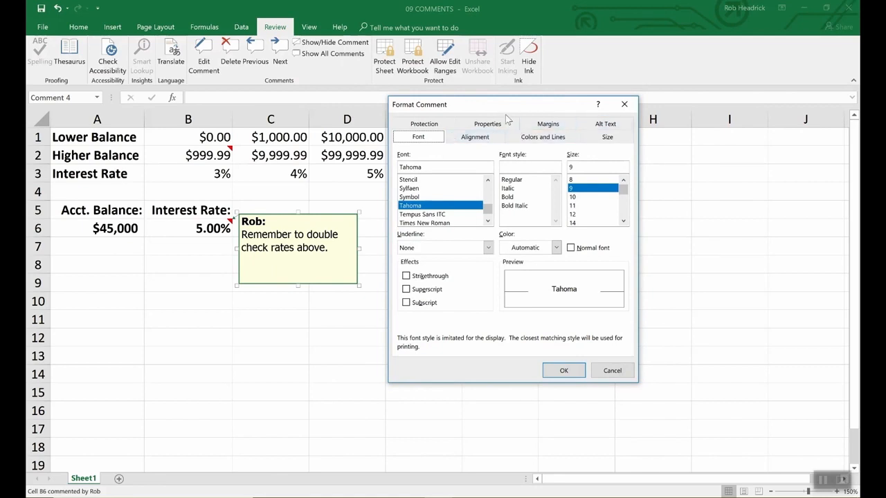
click(544, 139)
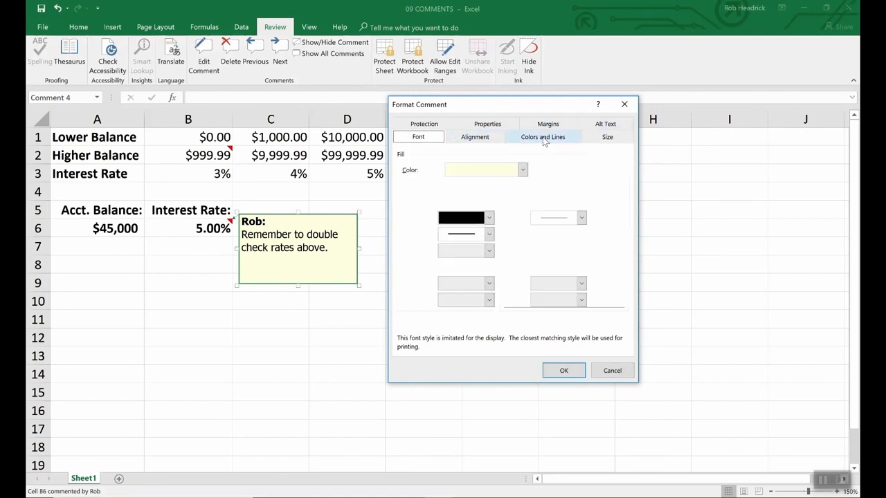
click(522, 169)
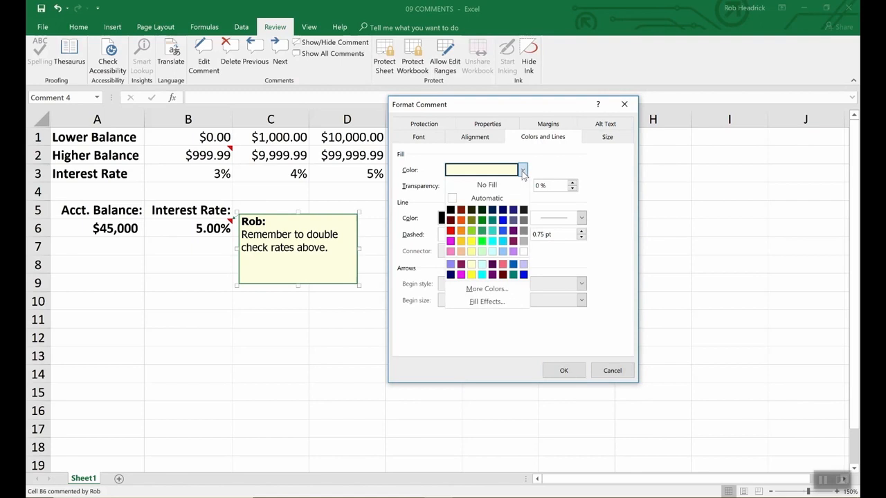
click(492, 251)
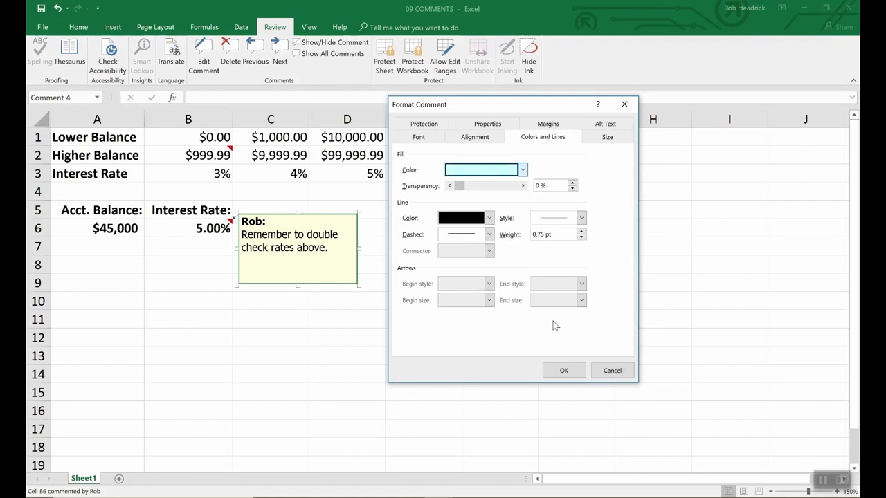
click(576, 371)
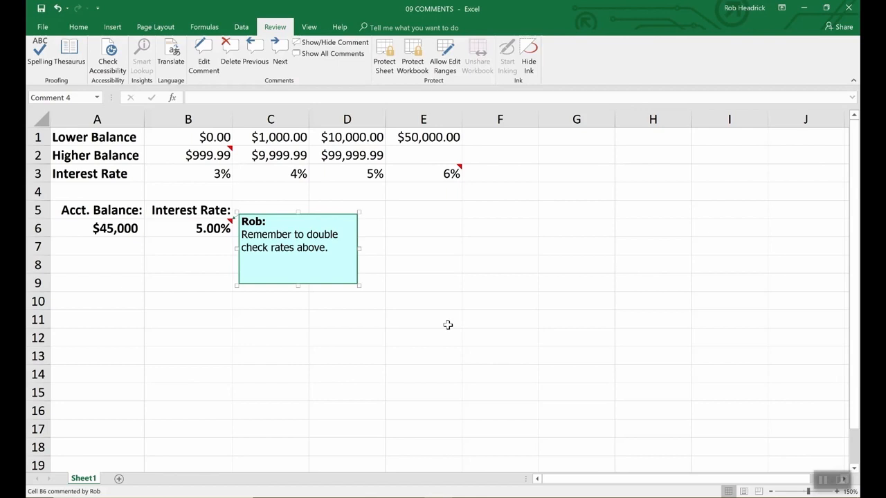
click(448, 326)
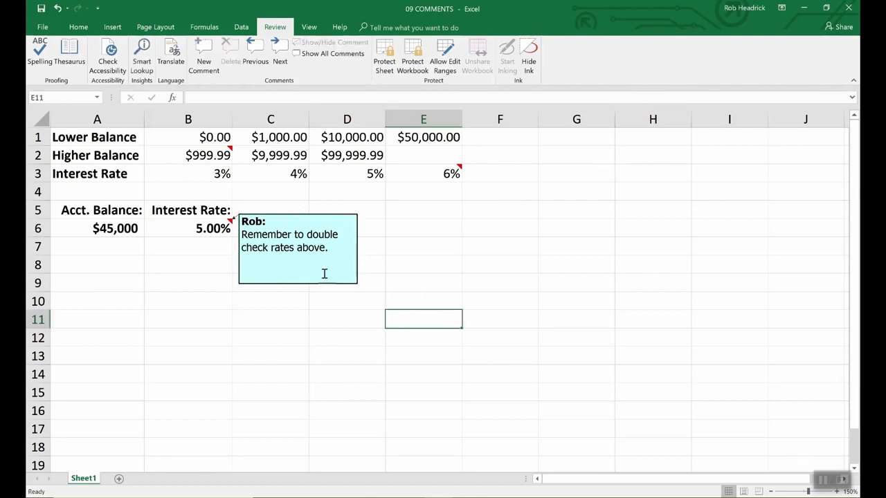
Step: Show all comments in the worksheet at once
click(223, 154)
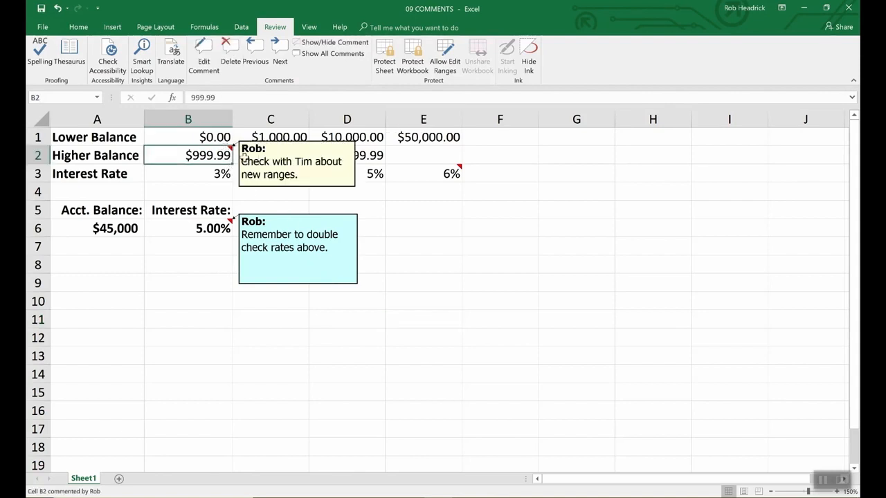
click(447, 175)
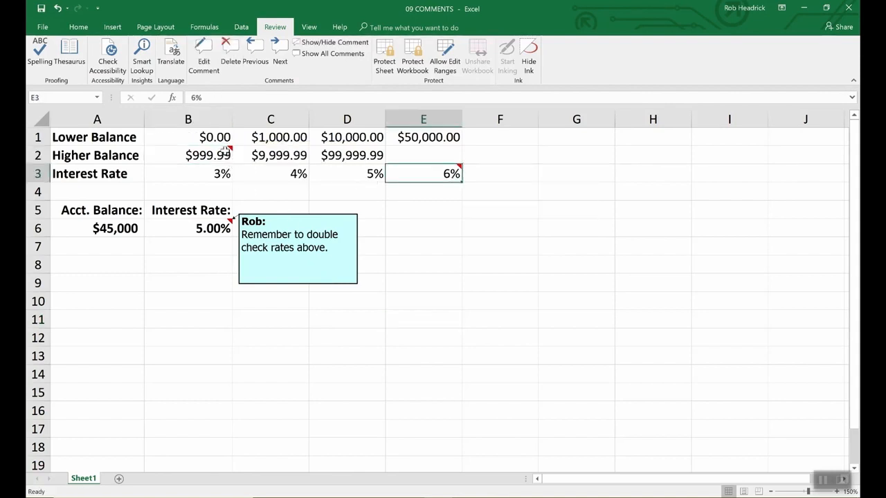
mouse_move(423, 177)
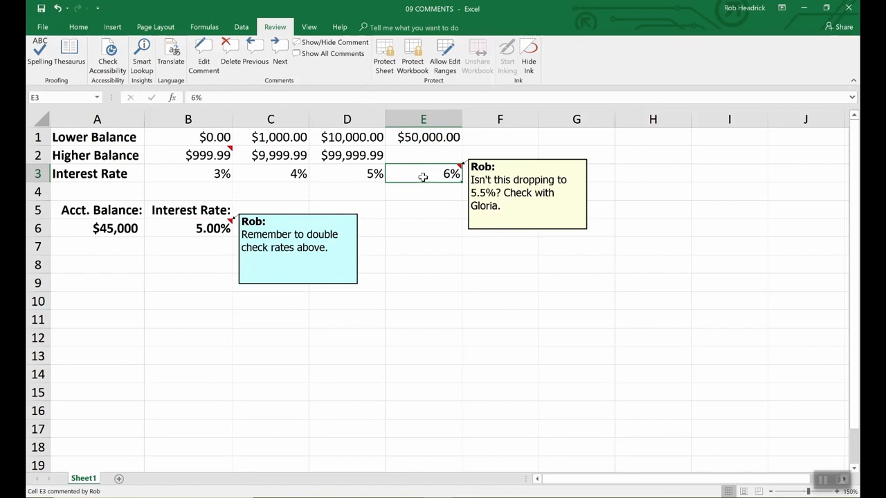
click(209, 155)
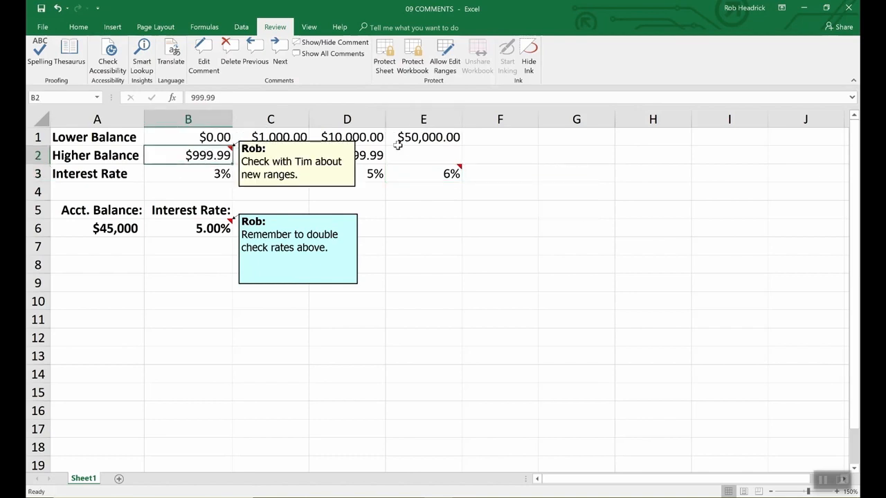
click(340, 55)
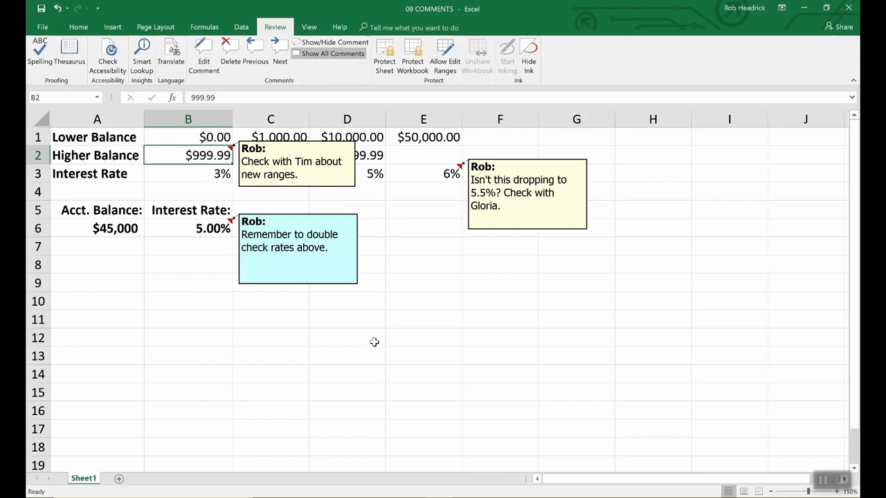
Step: Delete the comments on cells B6 and B2
click(206, 229)
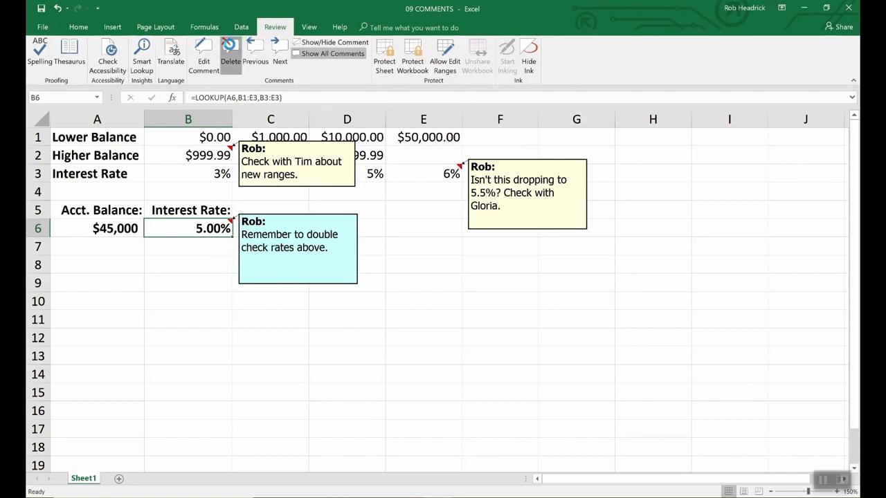
click(229, 47)
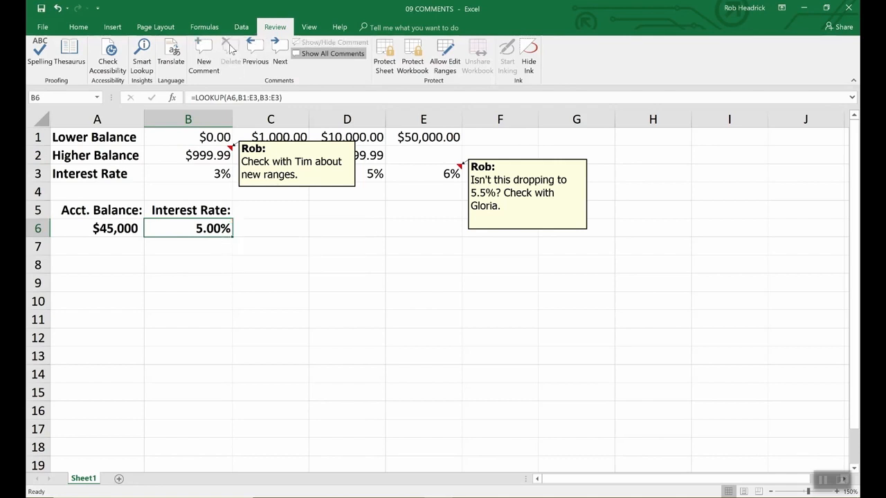
click(324, 186)
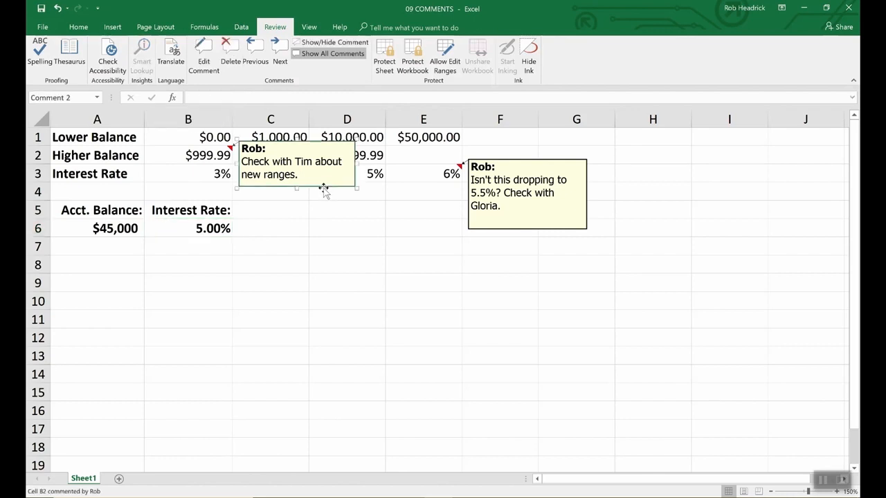
key(Delete)
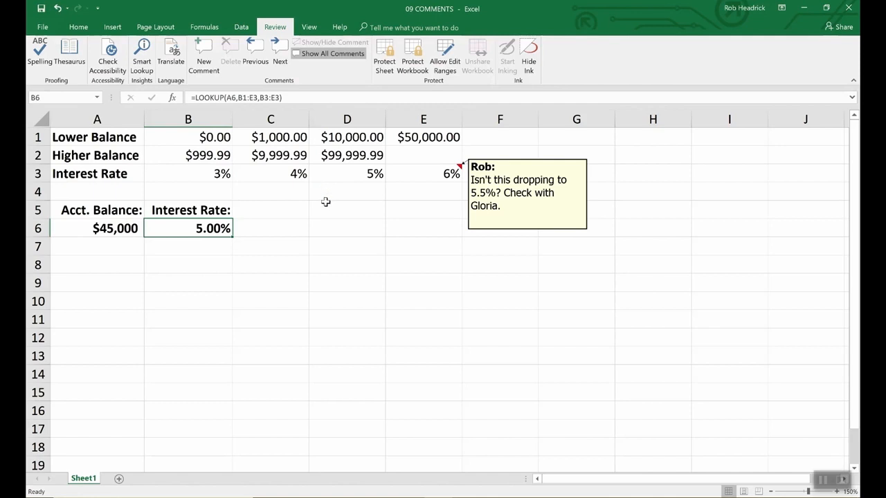
Step: Enlarge the comment box on E3 by resizing it from its corner
click(517, 230)
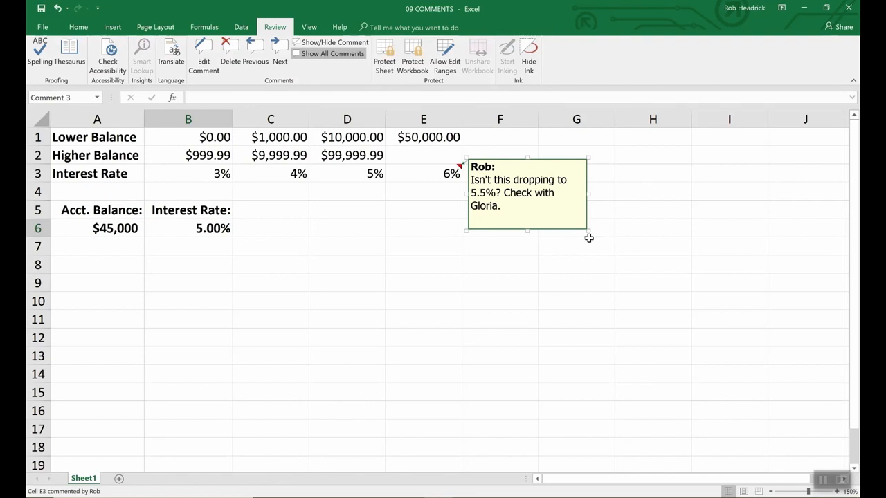
drag(588, 231, 680, 346)
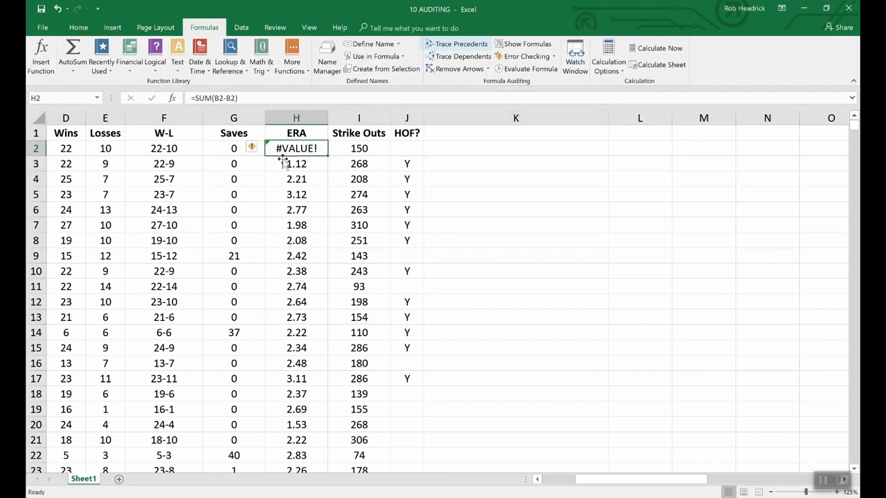
Step: Trace the precedents of the W-L formula in cell F2
click(174, 148)
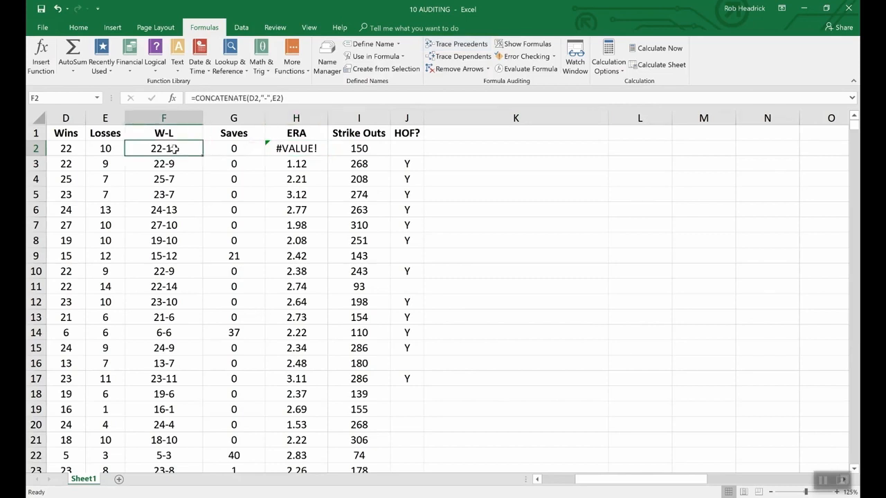
click(452, 45)
Step: Switch to the 09 COMMENTS workbook window
drag(622, 478, 585, 488)
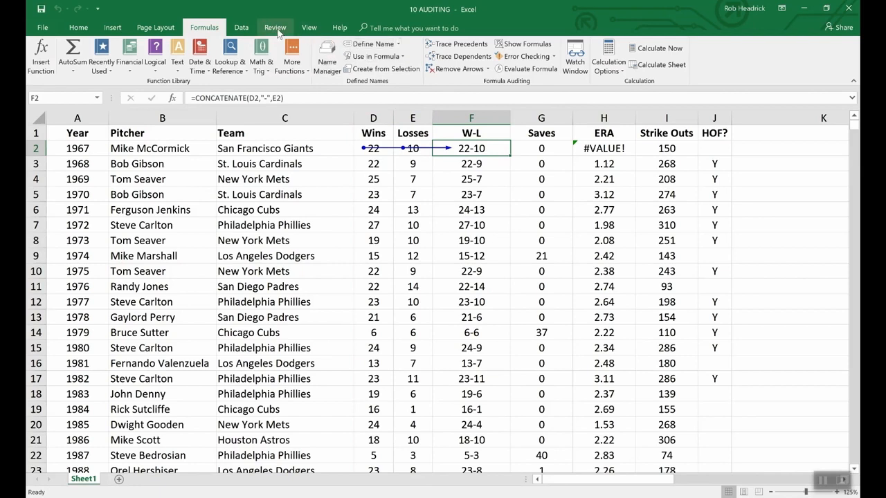
click(309, 28)
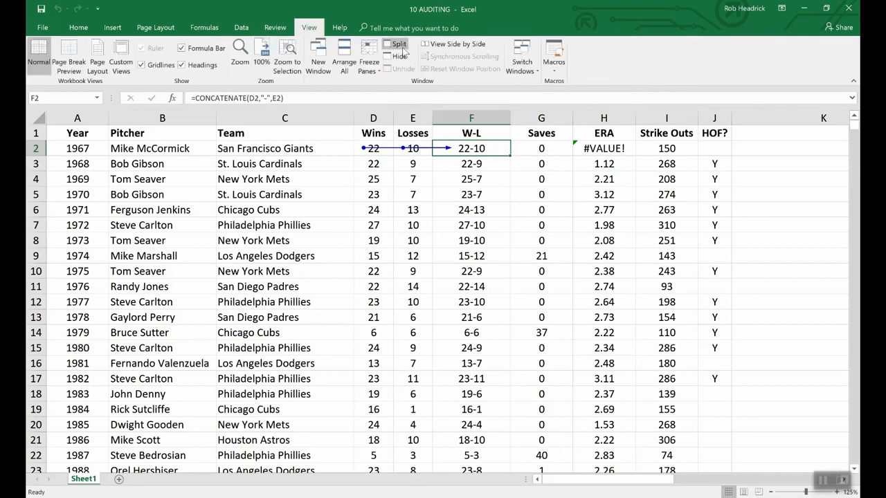
click(531, 65)
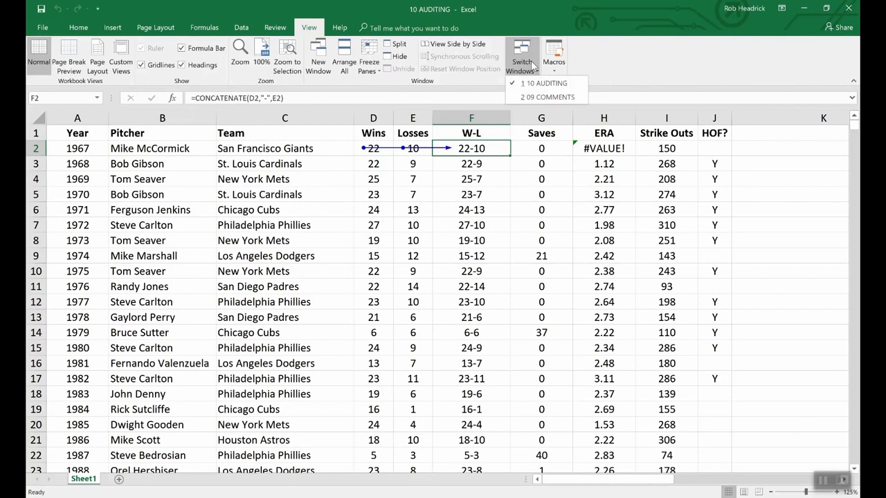
click(546, 97)
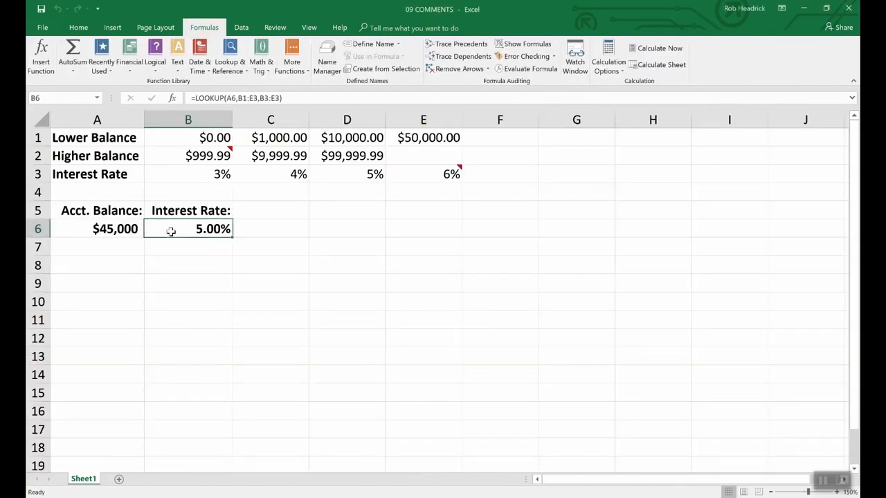
Step: Trace the precedents of the LOOKUP formula in B6, then remove the trace arrows
click(473, 44)
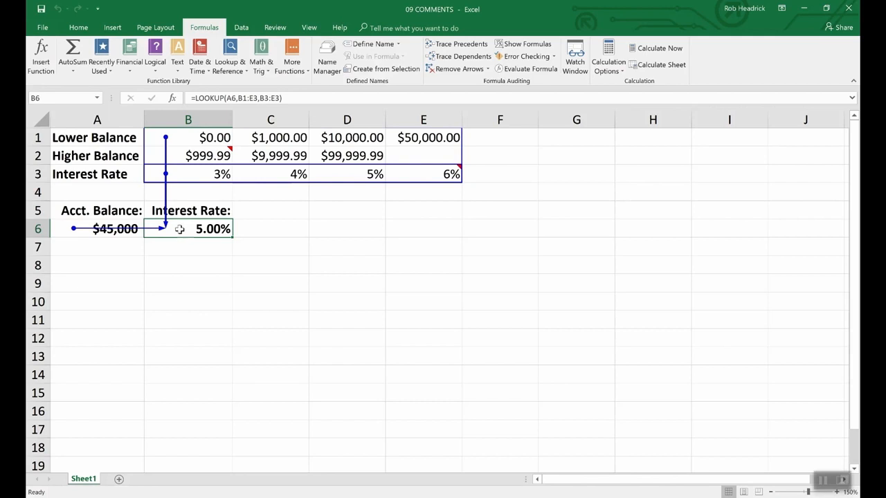
click(458, 69)
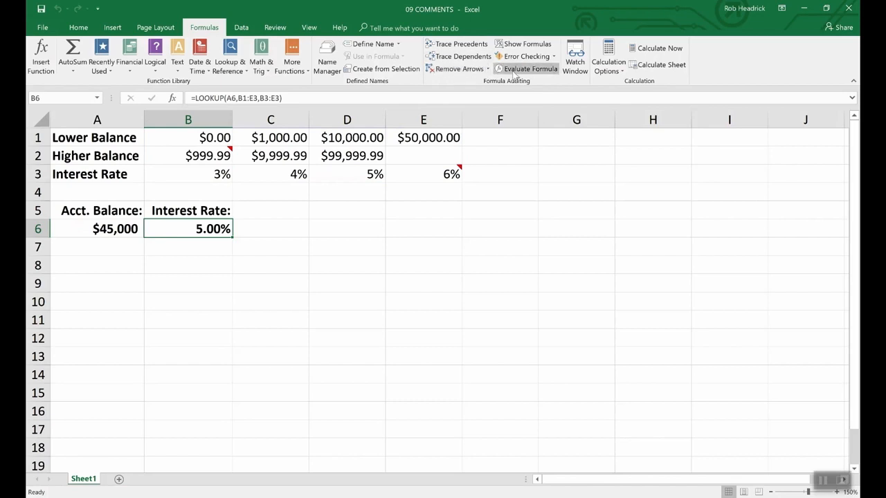
Step: Switch back to the 10 AUDITING workbook and remove its trace arrows
click(308, 27)
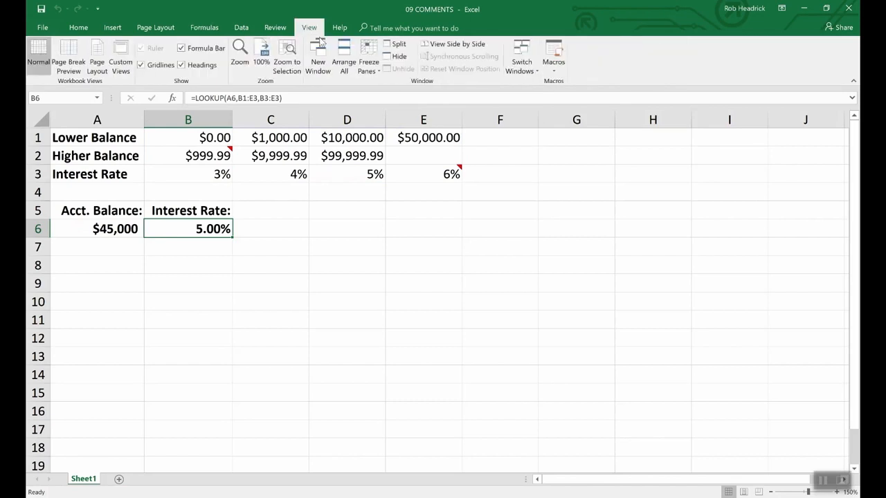
click(523, 67)
click(535, 83)
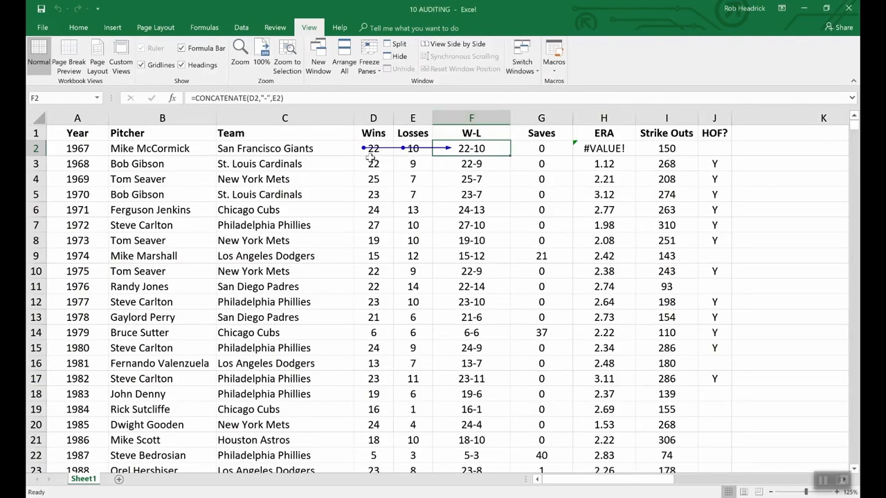
click(204, 27)
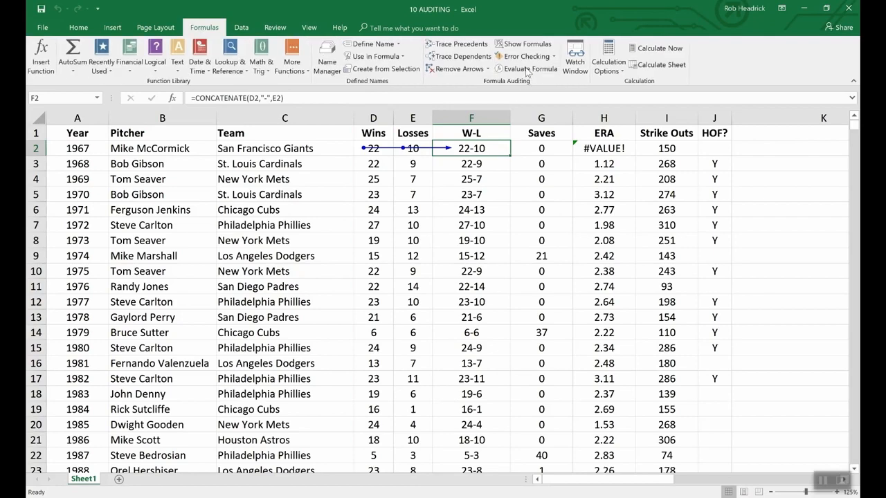
click(460, 69)
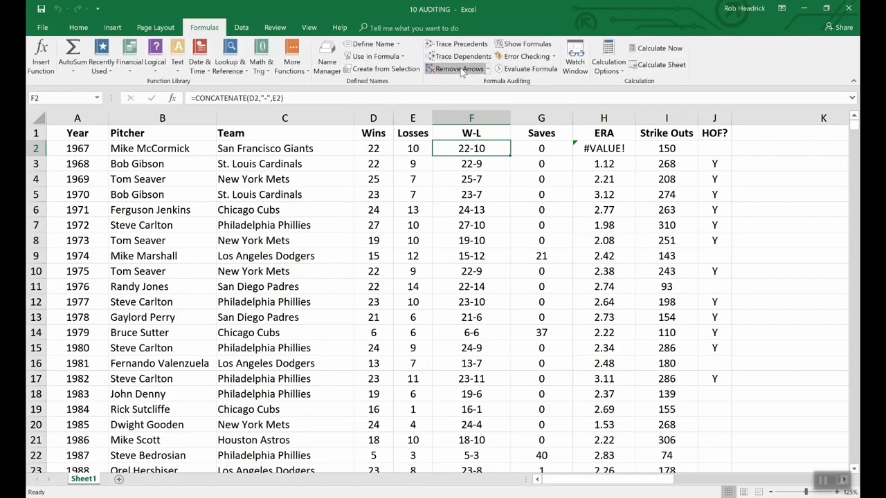
Step: Toggle Show Formulas on to inspect the sheet's formulas, then turn it off again
click(519, 45)
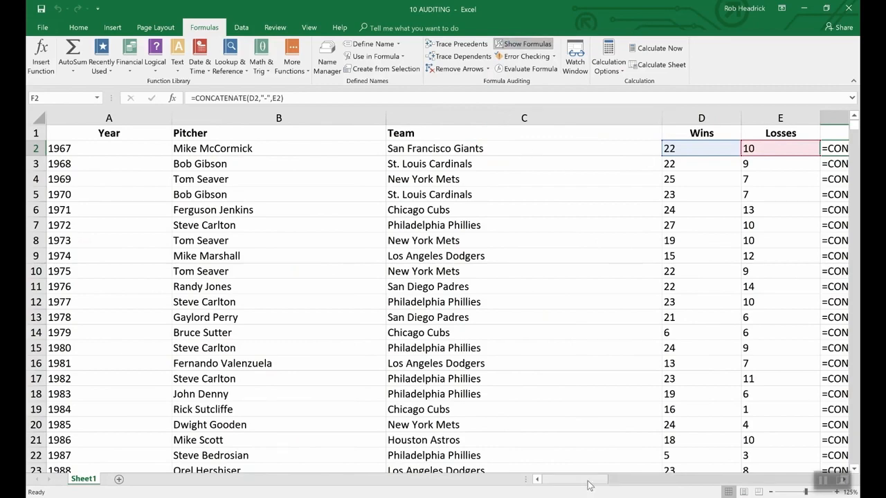
drag(588, 482, 622, 479)
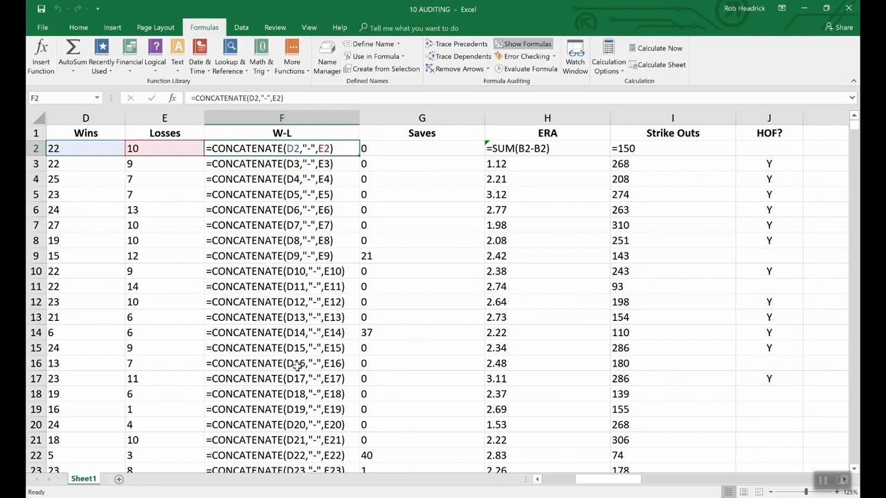
click(529, 44)
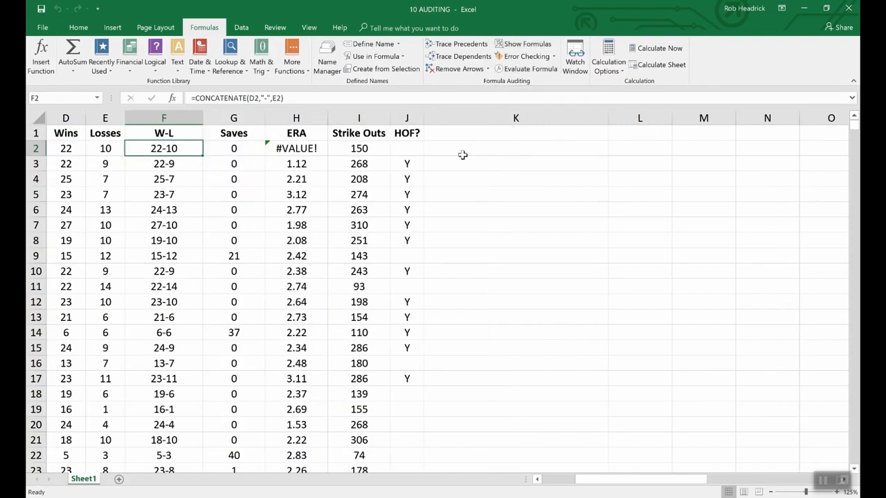
click(538, 480)
click(537, 481)
click(538, 481)
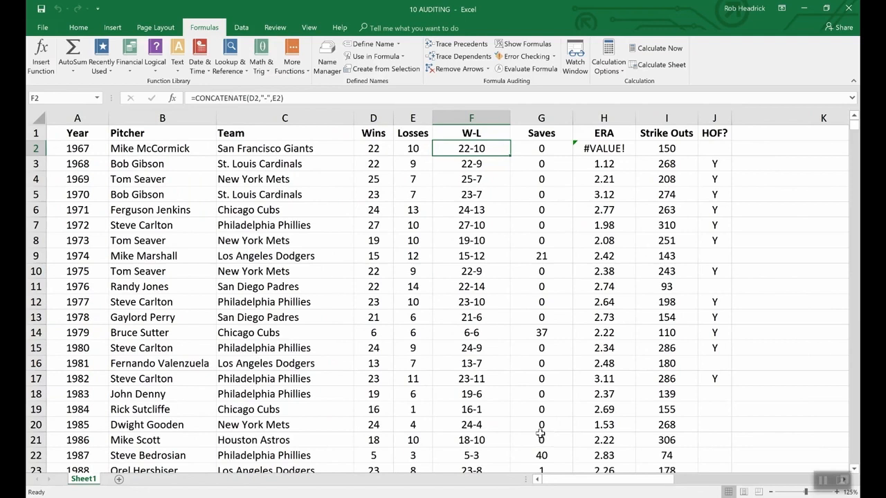
Step: Run Error Checking on the sheet to review the error in H2, then close the dialog
click(527, 56)
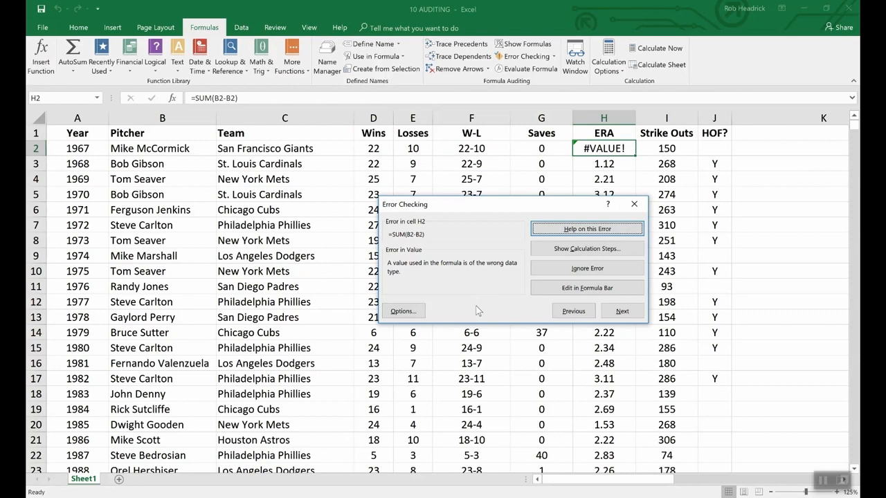
click(762, 289)
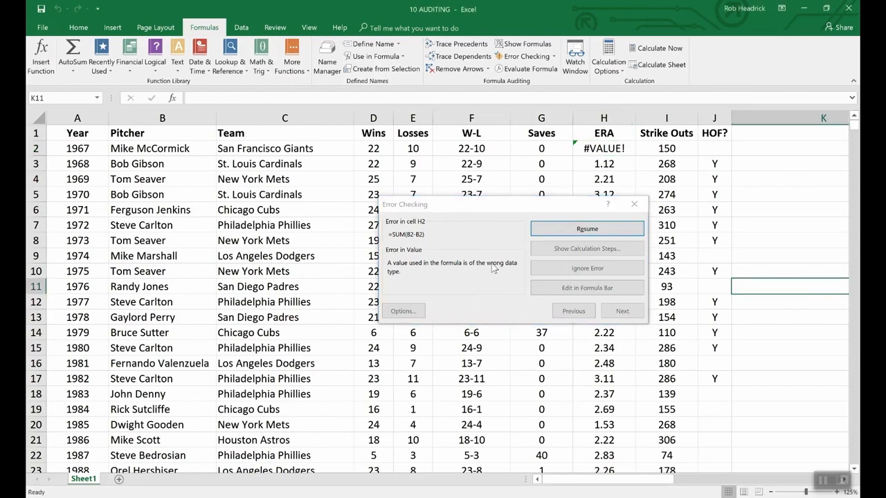
click(633, 202)
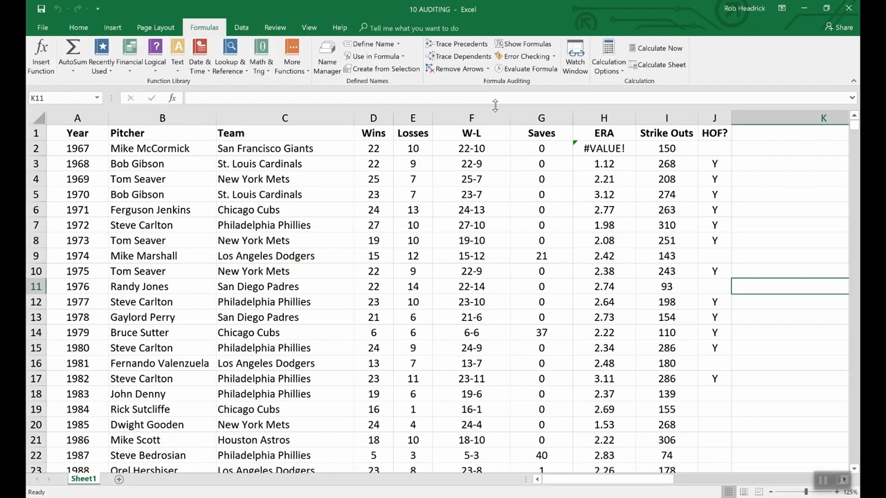
Step: Evaluate the formula in F2 step by step with Evaluate Formula
click(454, 149)
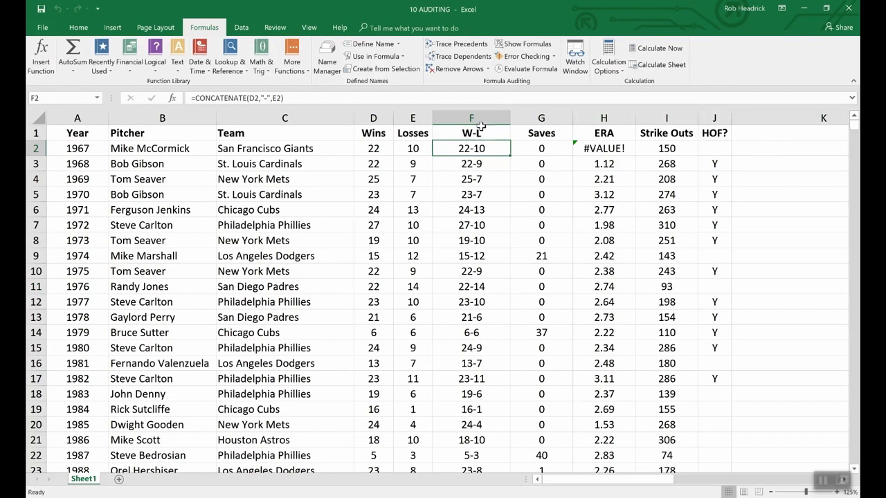
click(528, 69)
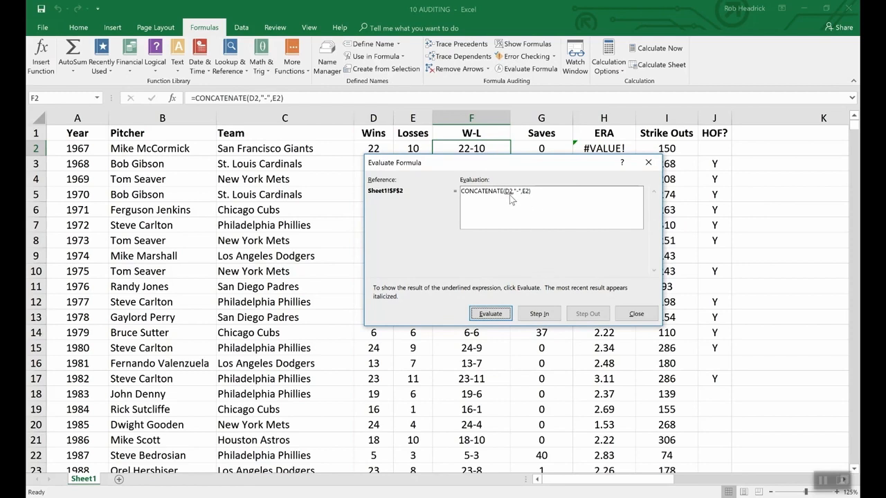
click(498, 313)
drag(412, 162, 414, 171)
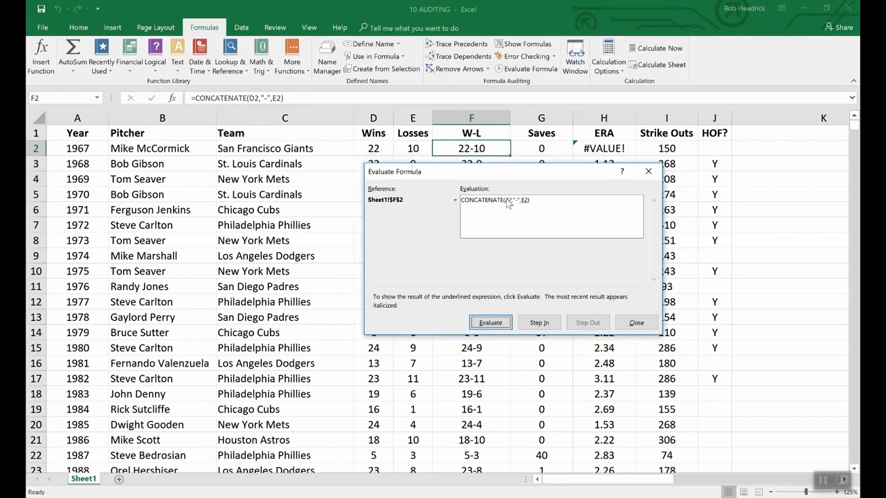
click(492, 324)
click(502, 328)
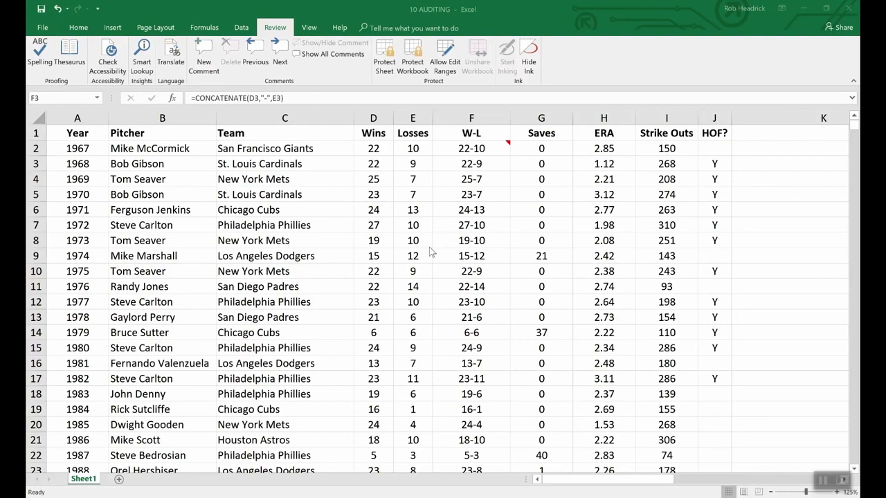
Step: Encrypt the workbook with a password, entering and confirming the password
click(42, 27)
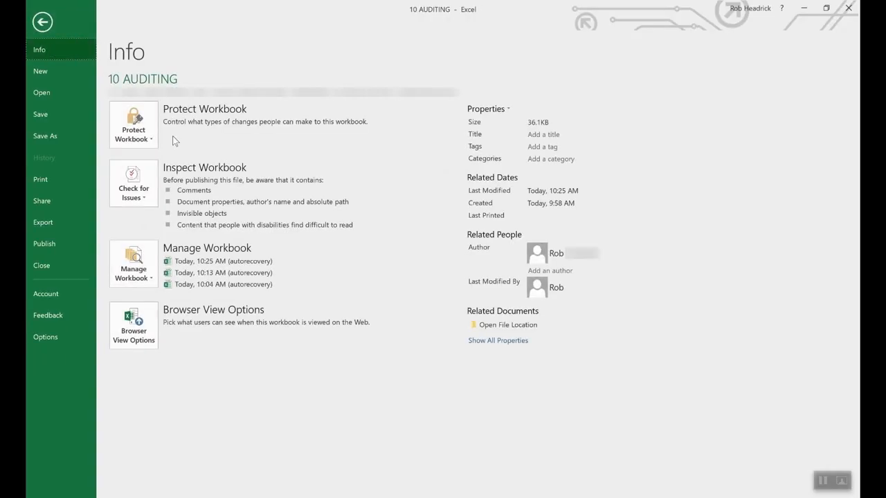
click(150, 127)
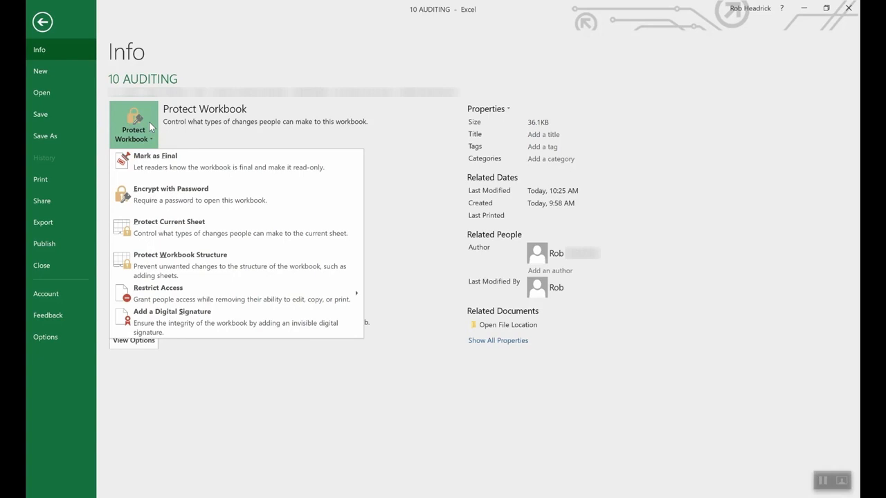
click(191, 200)
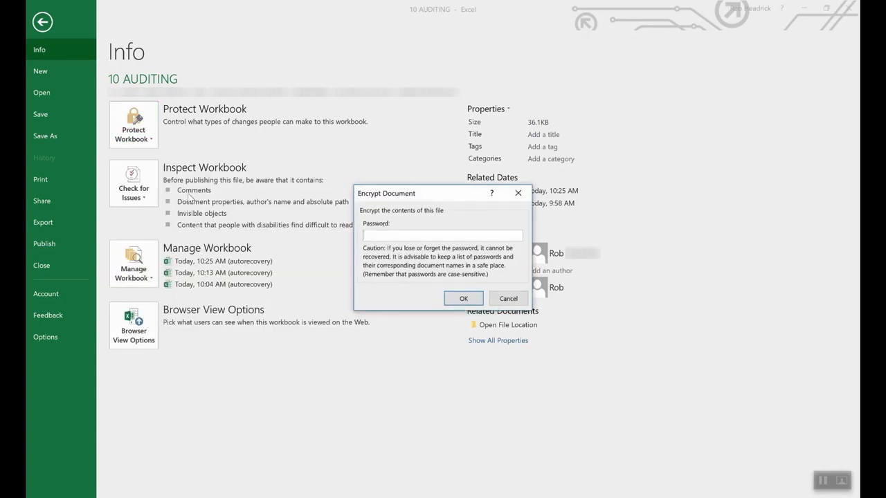
text(1234)
click(456, 298)
text(****)
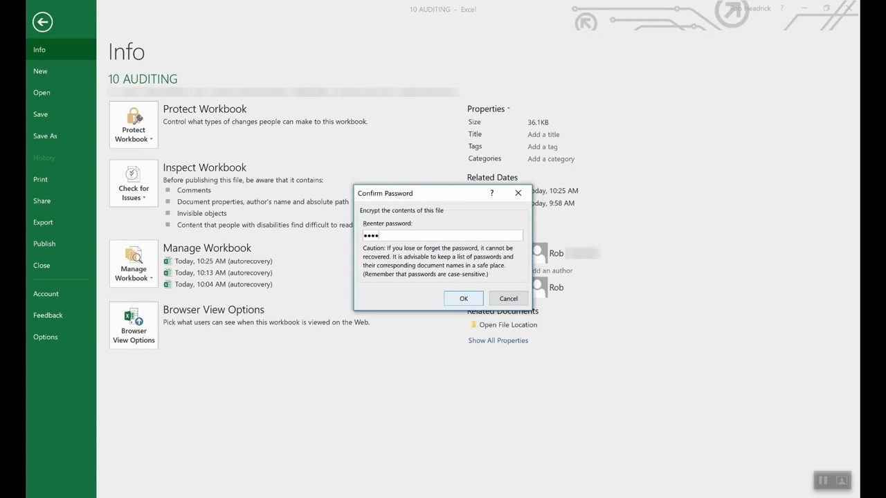
click(462, 298)
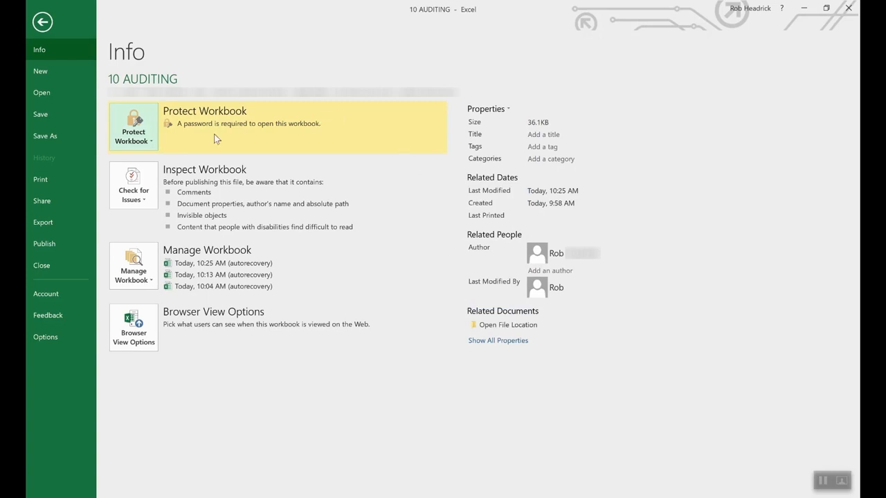
Step: Remove the workbook's password encryption by clearing the password field
click(144, 142)
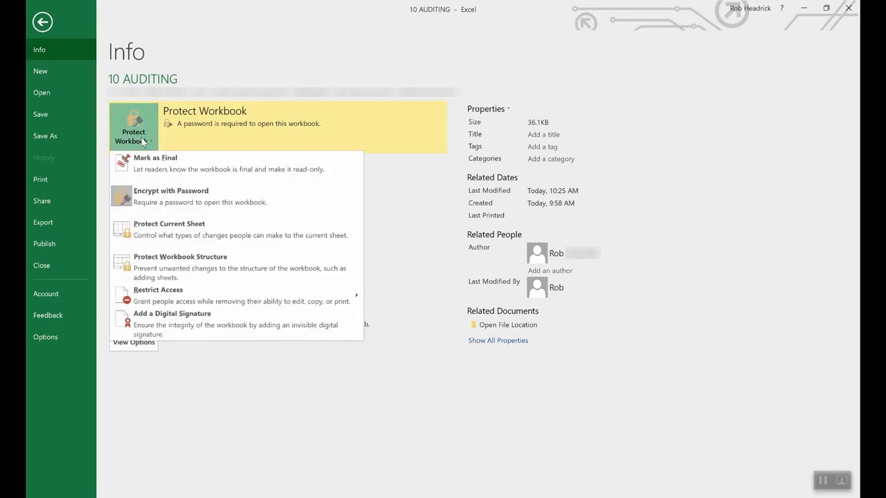
click(166, 199)
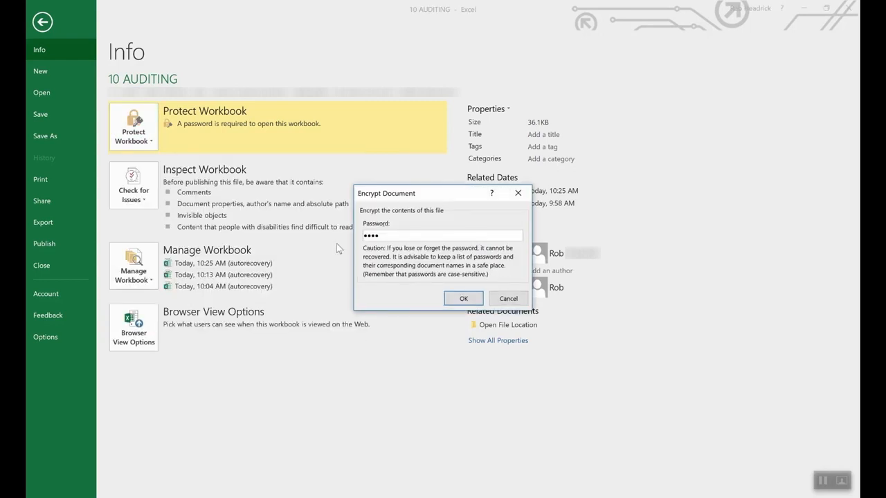
double_click(438, 233)
key(BackSpace)
click(463, 299)
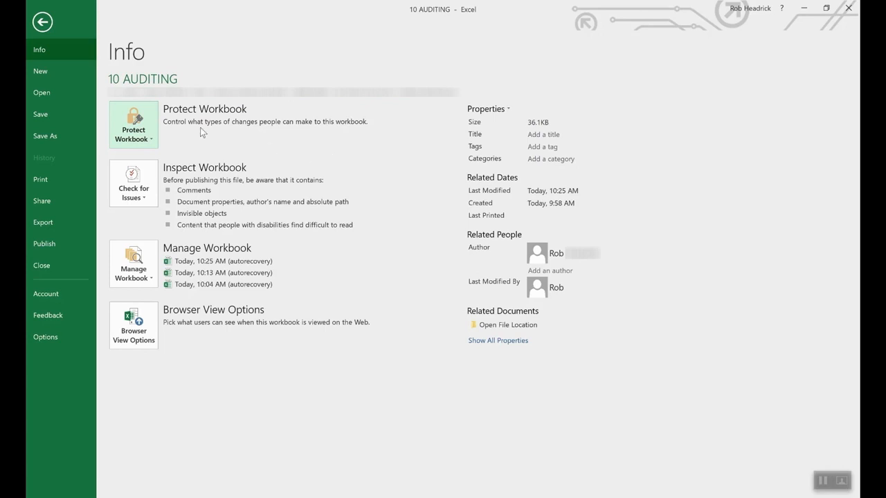
click(138, 126)
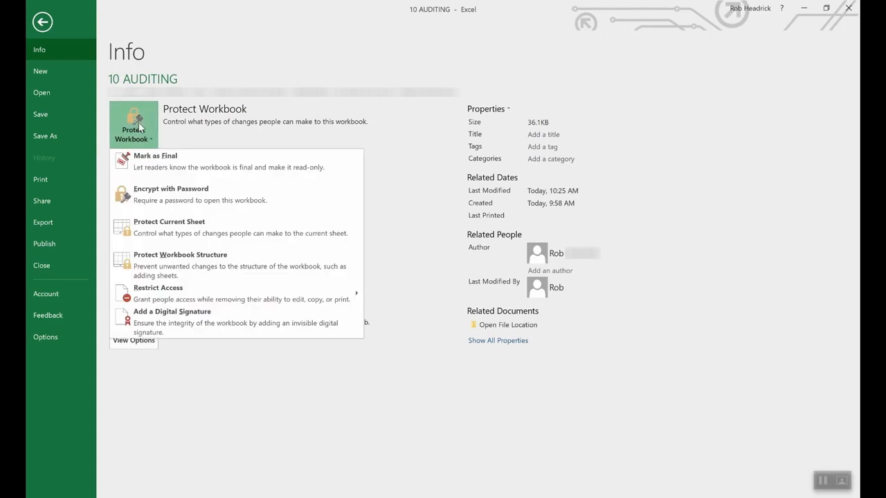
click(184, 228)
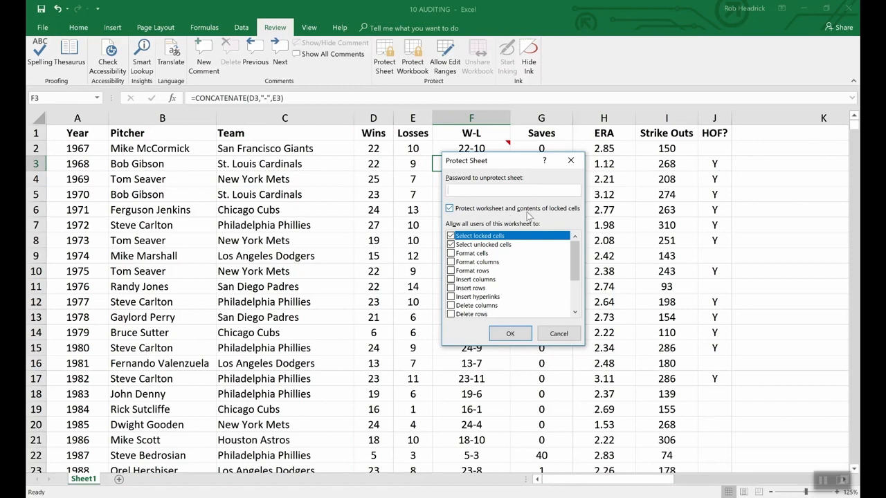
click(564, 335)
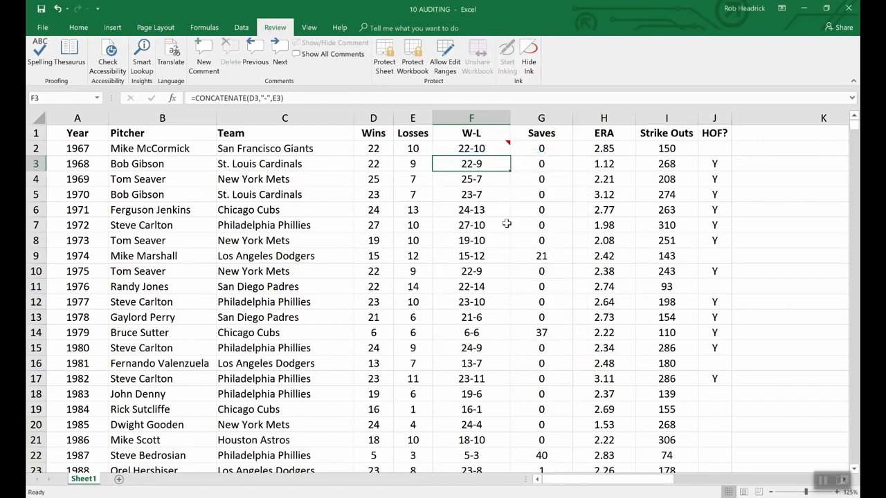
Step: Set cell F3's protection to hide its formula
right_click(477, 167)
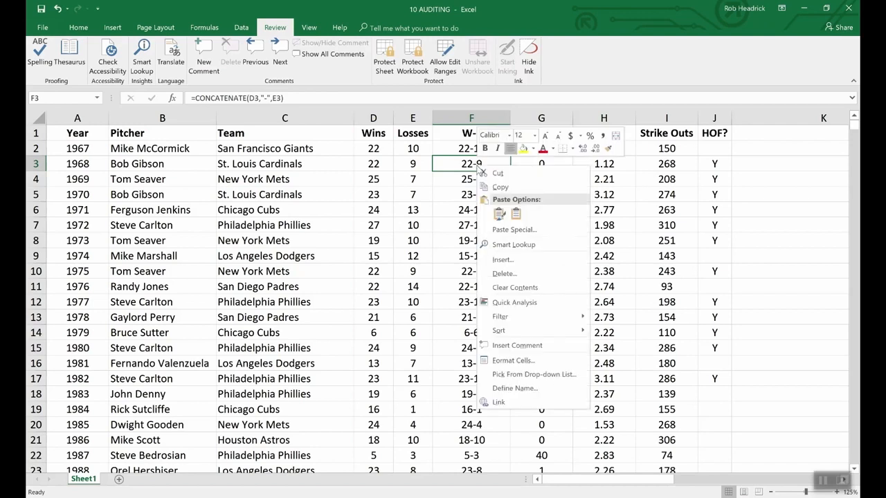
click(521, 360)
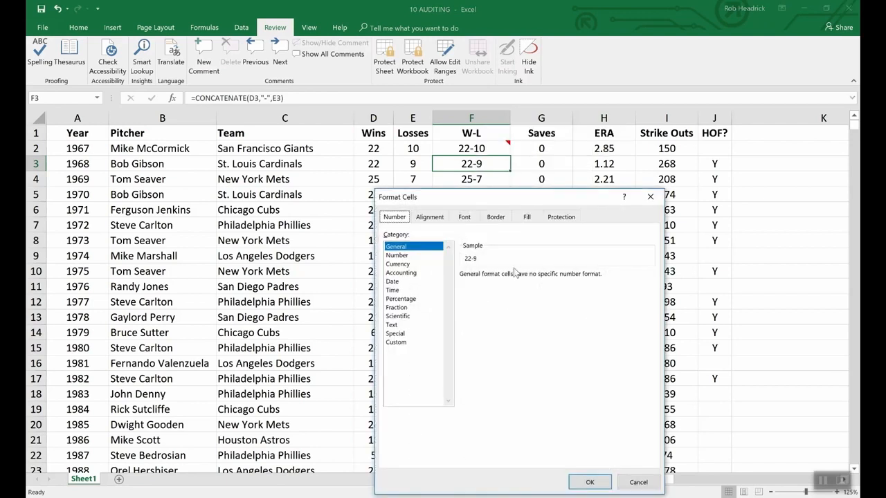
click(561, 219)
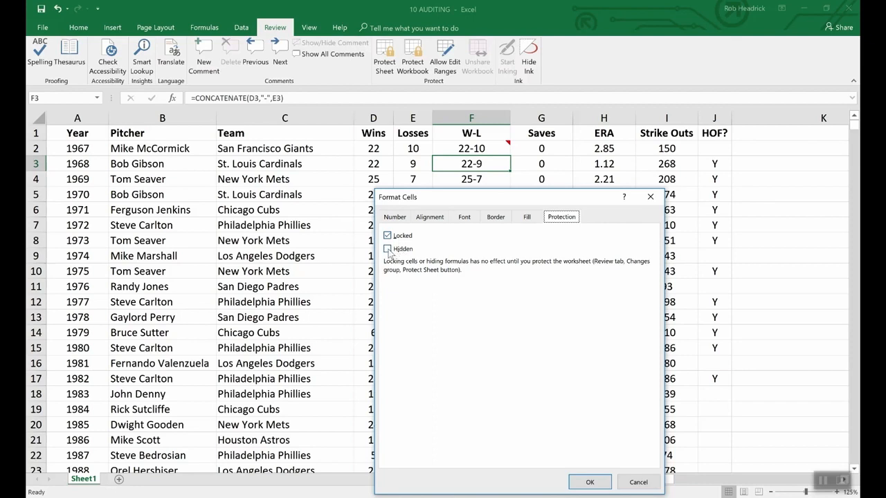
click(391, 252)
click(589, 482)
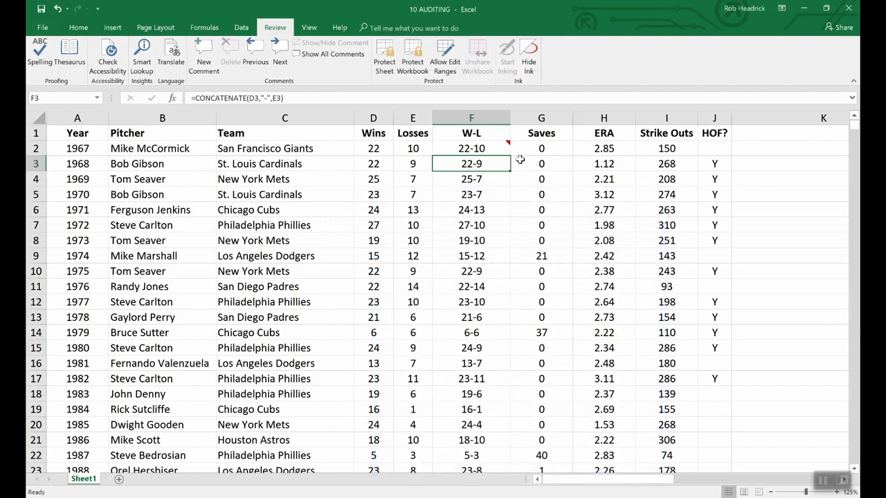
Step: Protect the sheet with a password, entering and confirming the sheet password
click(392, 45)
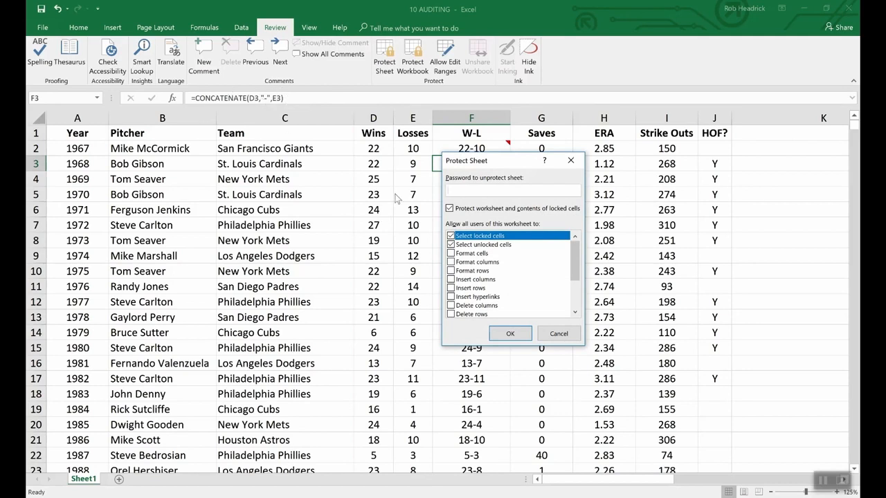
text(1234)
click(510, 334)
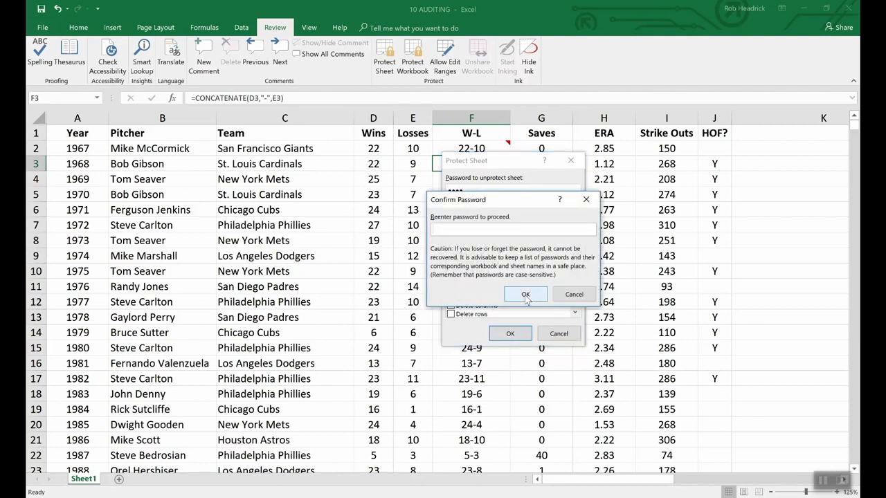
text(1234)
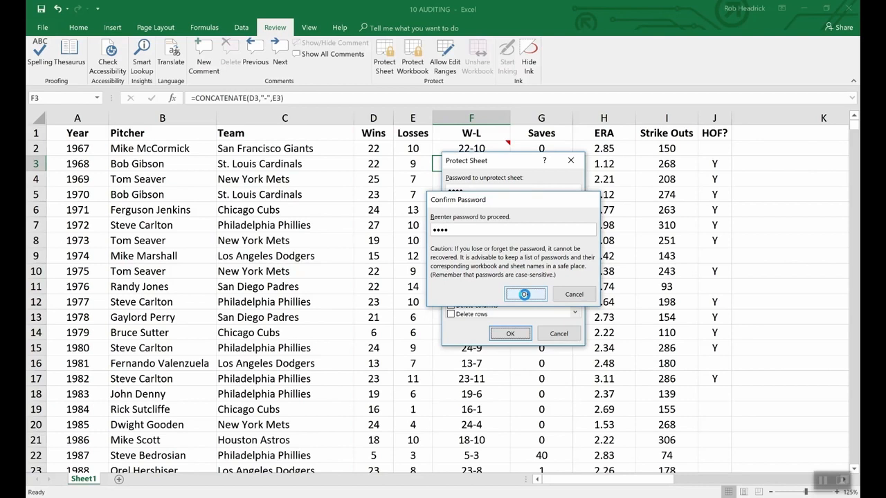
click(525, 295)
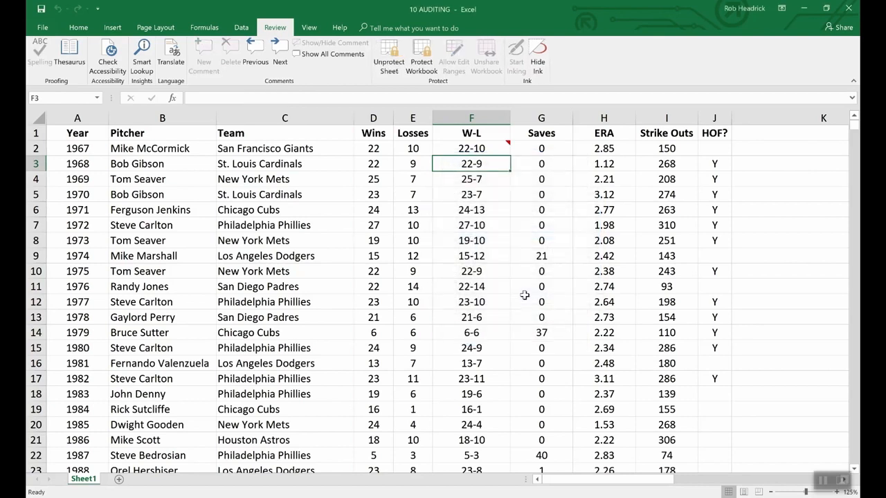
Step: Compare the formula shown for F3 and F4, and display the comment on F2
key(Down)
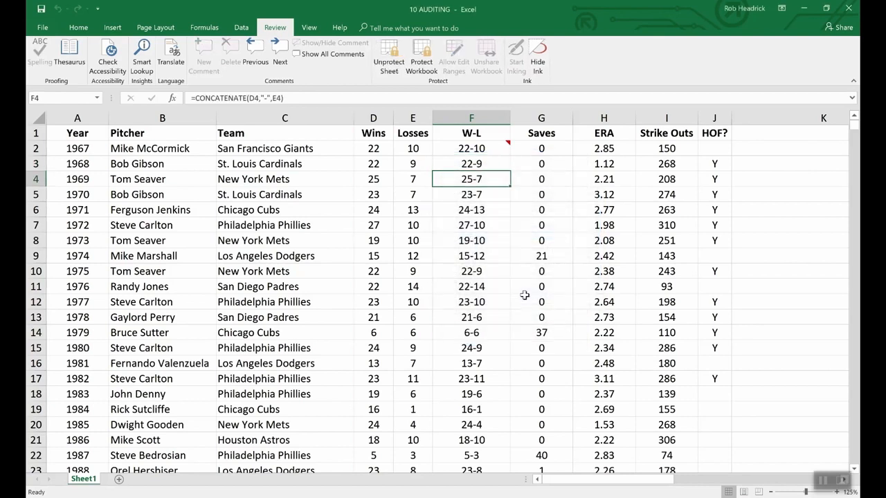
key(Up)
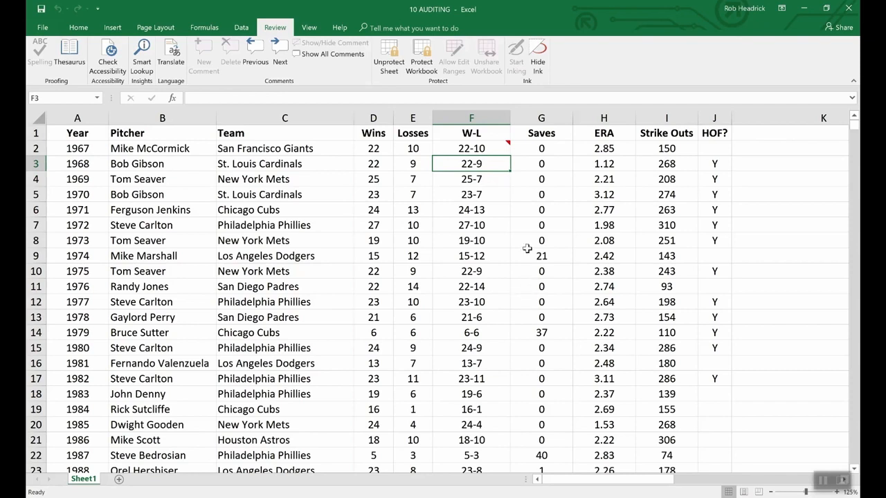
click(492, 149)
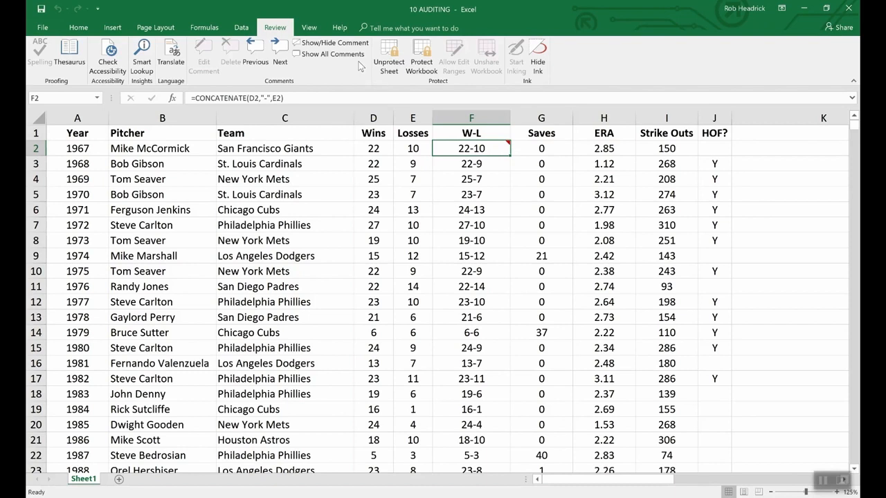
click(330, 43)
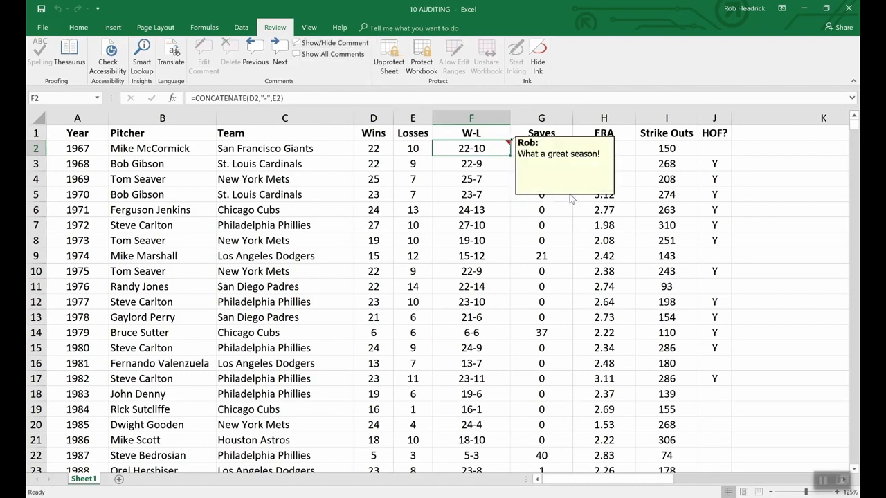
Step: Unprotect the sheet by entering its password
click(389, 57)
text(1234)
key(Return)
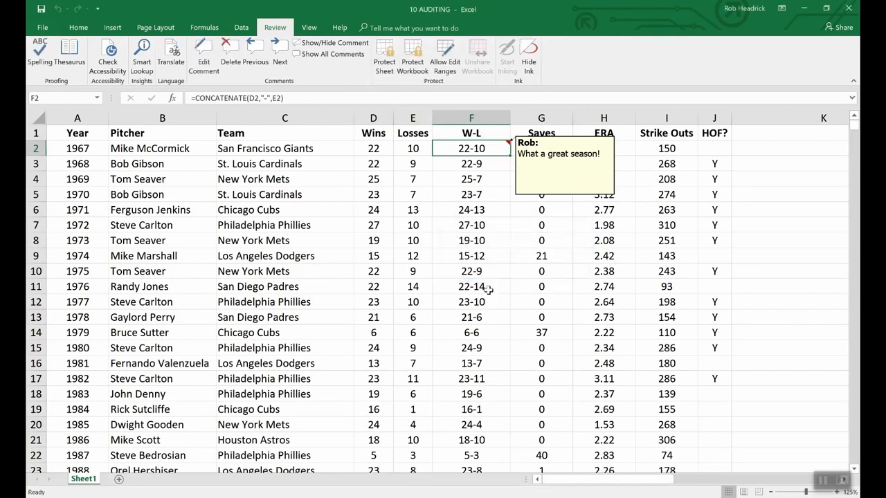
Step: Review the protection settings of the comment on F2 and close them
right_click(548, 198)
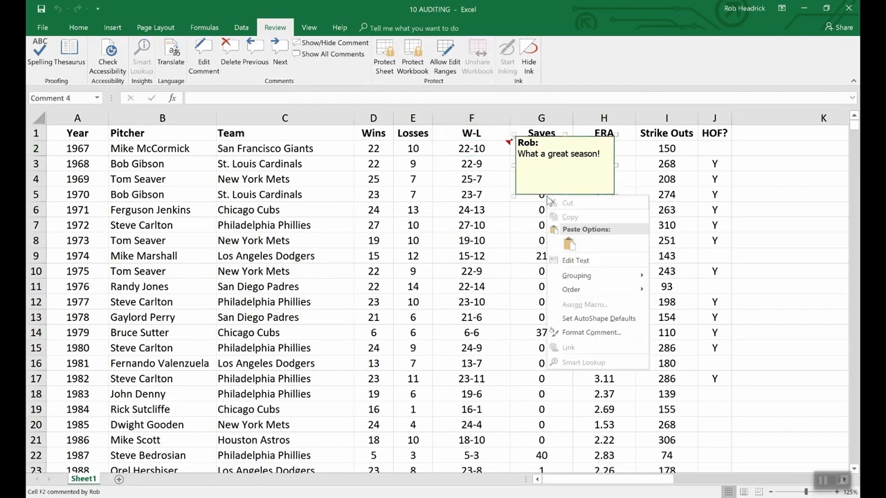
click(601, 333)
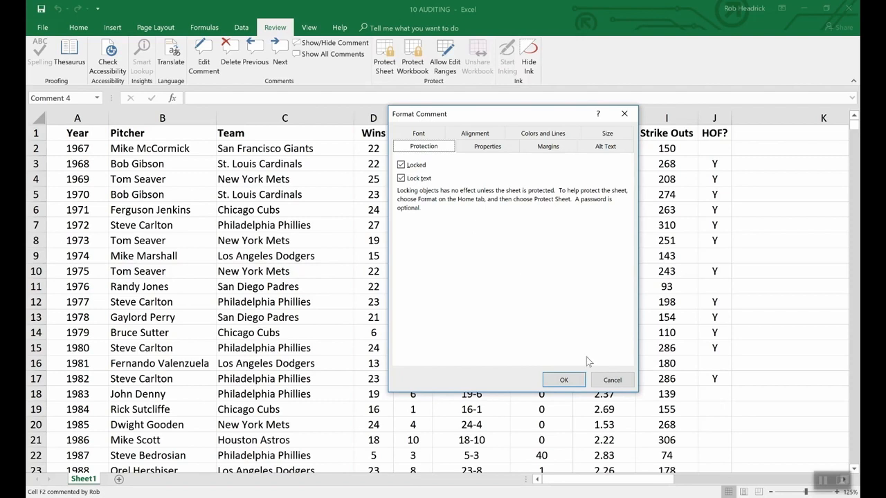
click(602, 380)
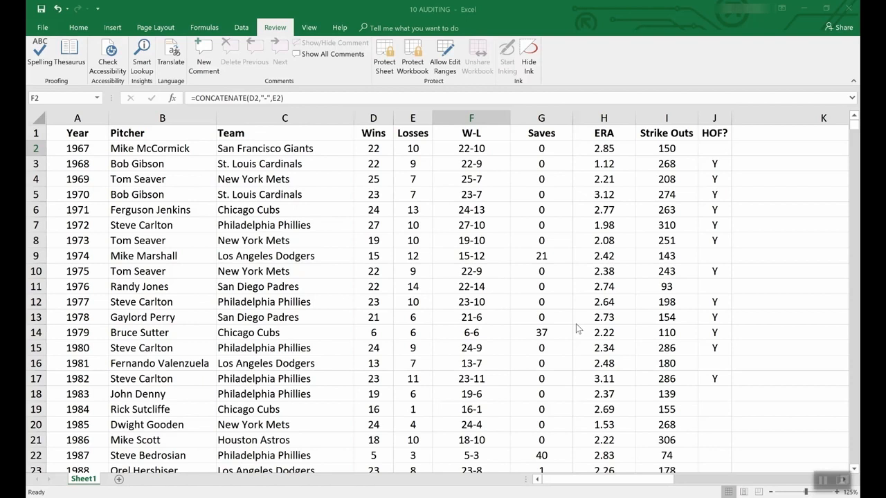
Step: Create a new workbook from the Loan amortization schedule template and check its loan input cells
click(42, 29)
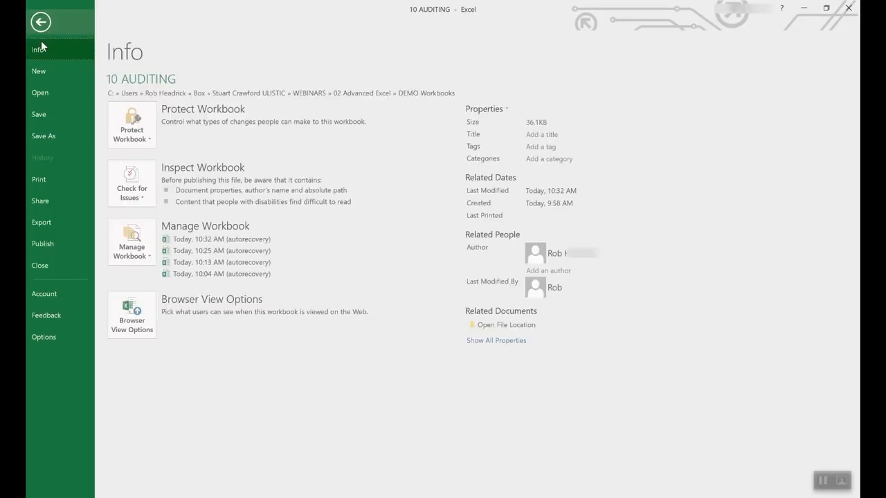
click(38, 71)
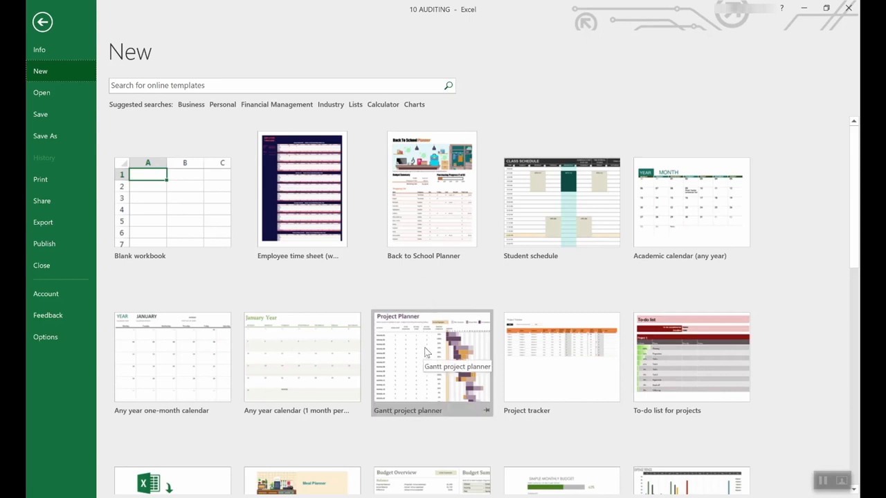
scroll(398, 409, down, 3)
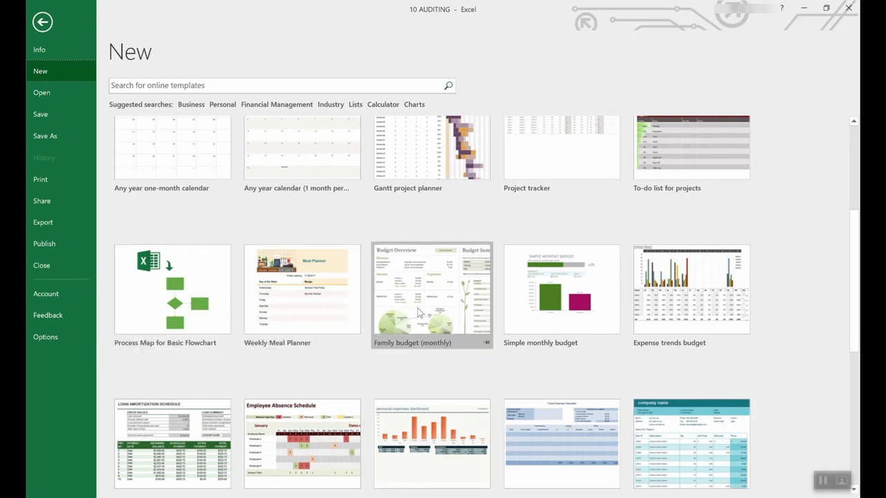
scroll(417, 308, down, 2)
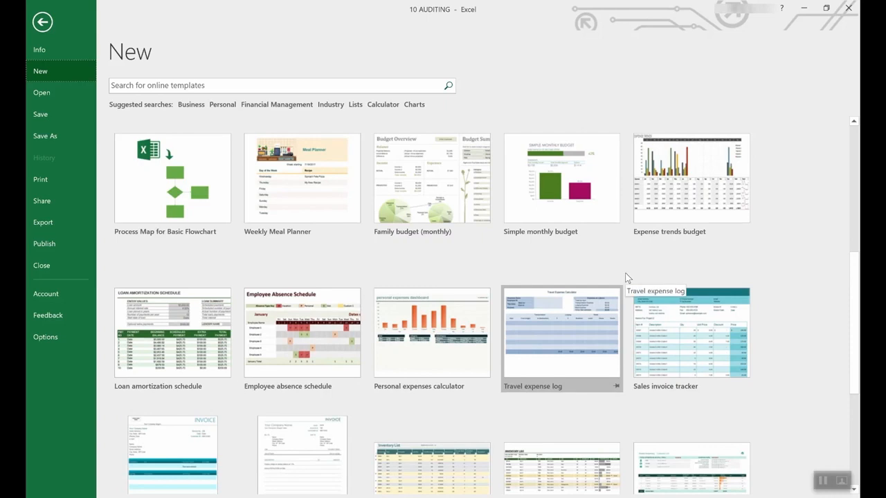
scroll(564, 285, up, 5)
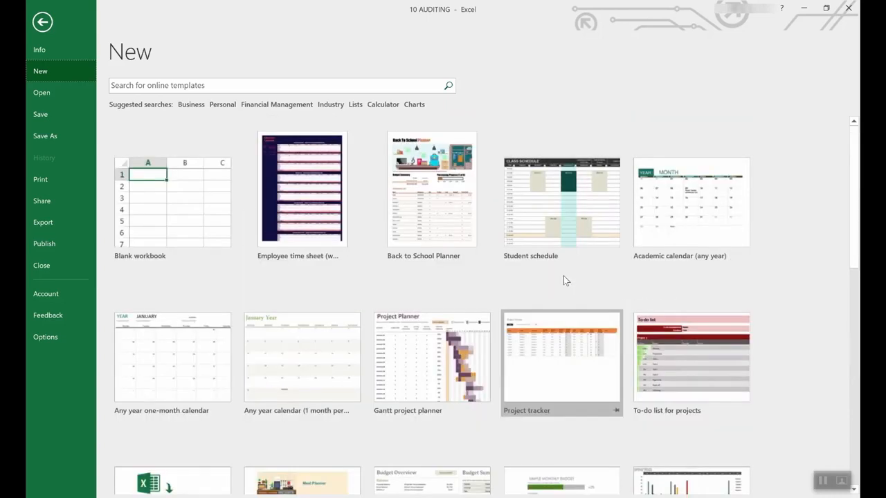
scroll(560, 310, down, 2)
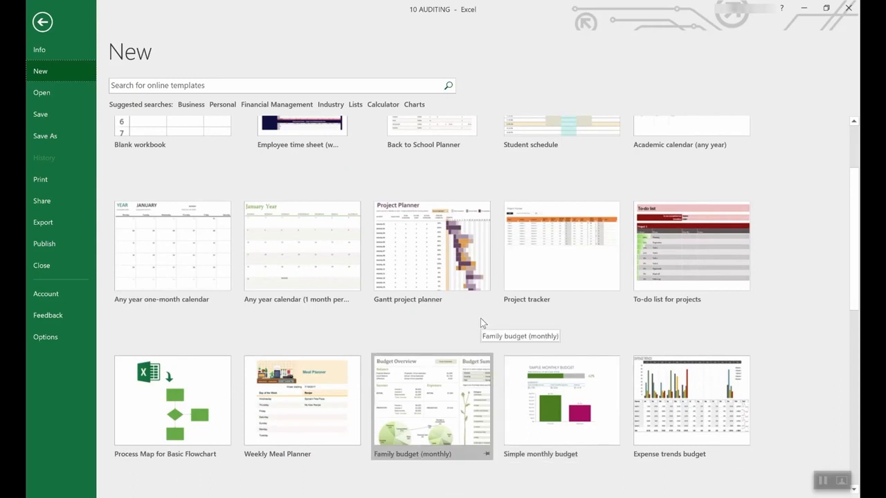
scroll(480, 319, down, 4)
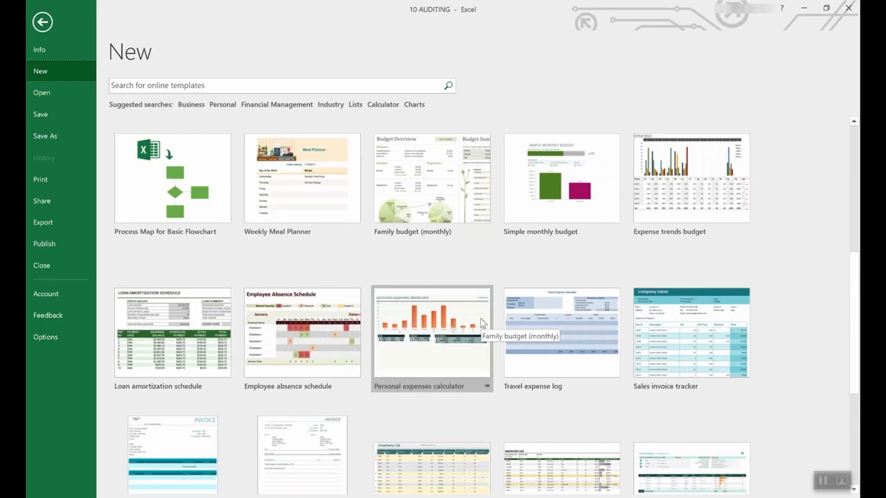
scroll(480, 318, down, 2)
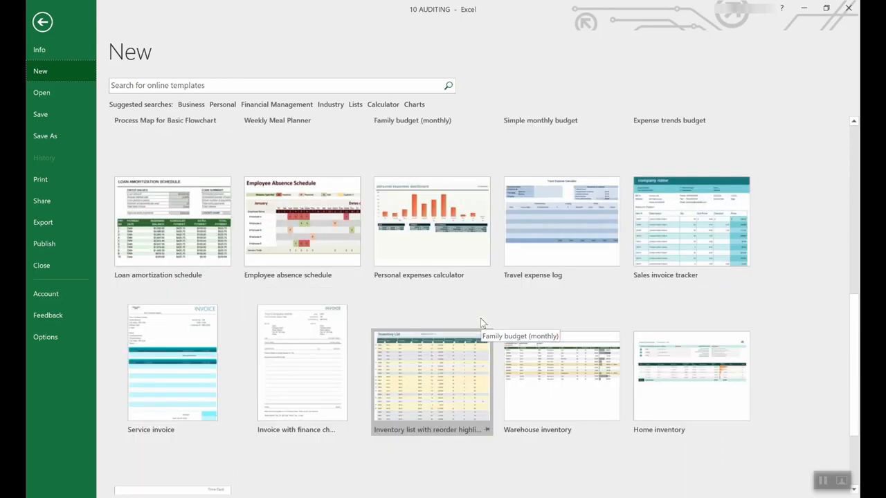
scroll(480, 318, up, 2)
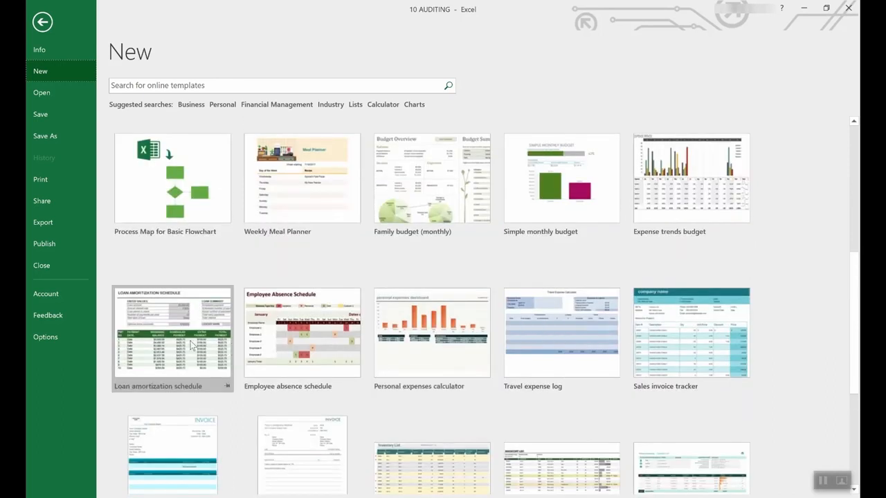
click(174, 317)
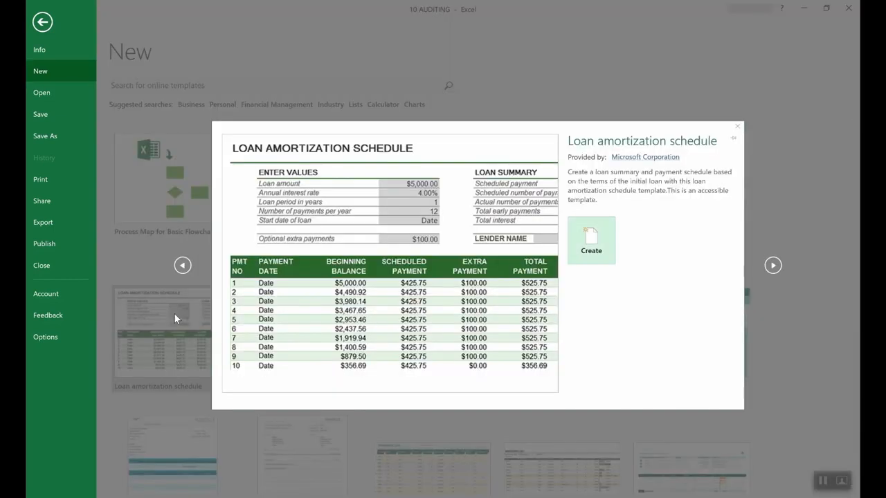
click(605, 245)
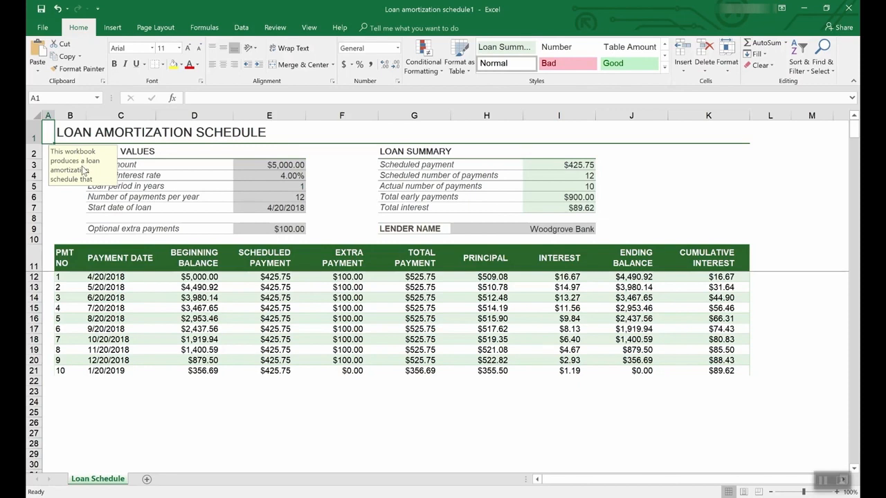
click(290, 175)
click(289, 165)
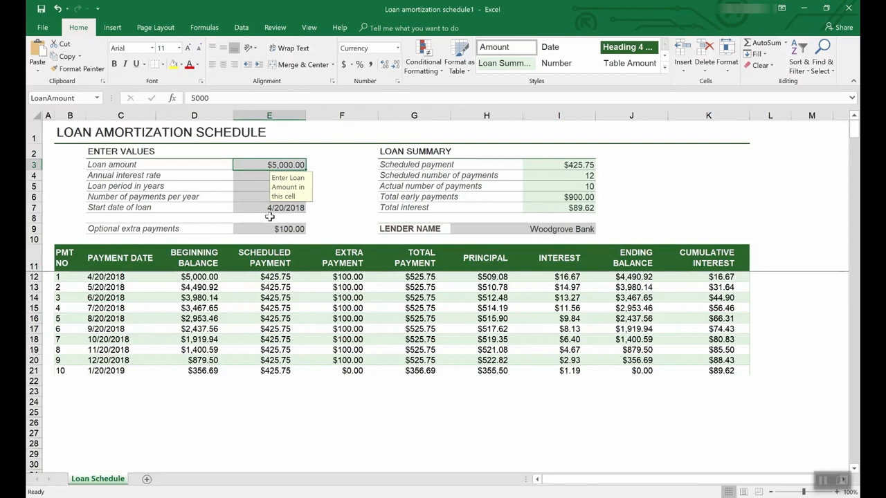
Step: Browse the online templates in the Lists category
click(43, 27)
click(48, 66)
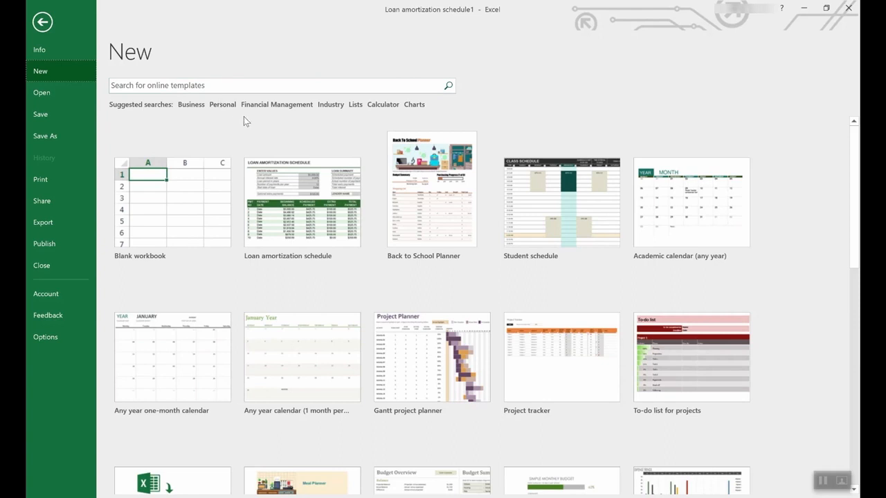
click(356, 104)
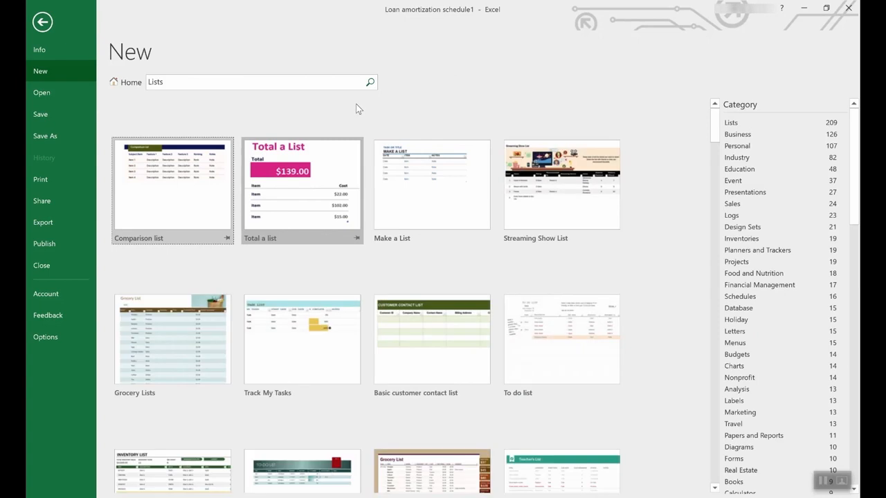
scroll(403, 294, down, 2)
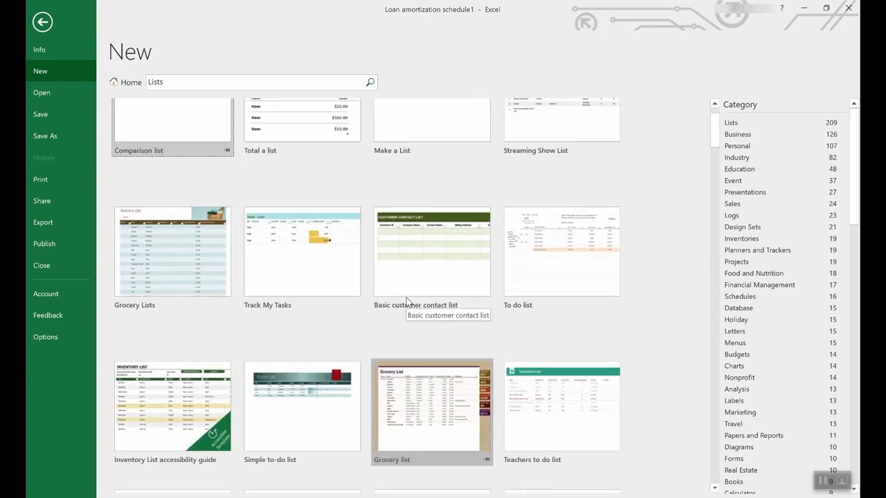
scroll(406, 297, down, 2)
scroll(406, 298, down, 2)
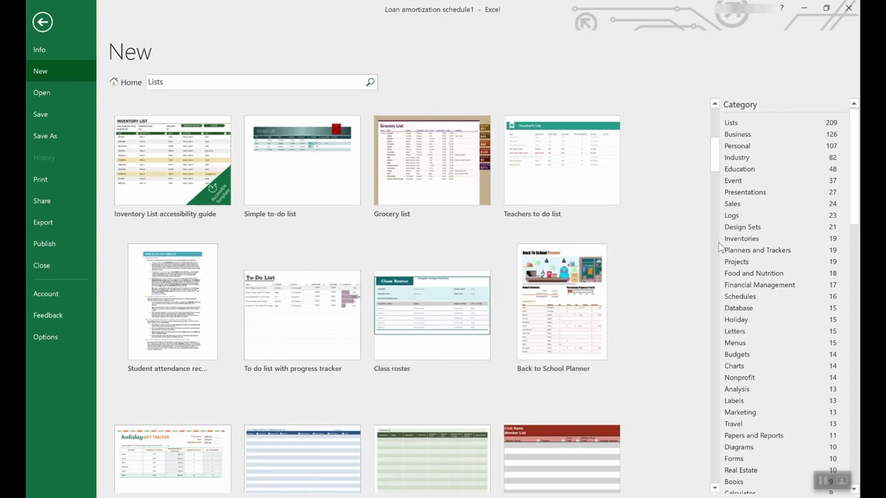
Step: Create a new workbook from the Employee time sheet (weekly, monthly, yearly) template
scroll(794, 245, down, 3)
drag(856, 194, 814, 180)
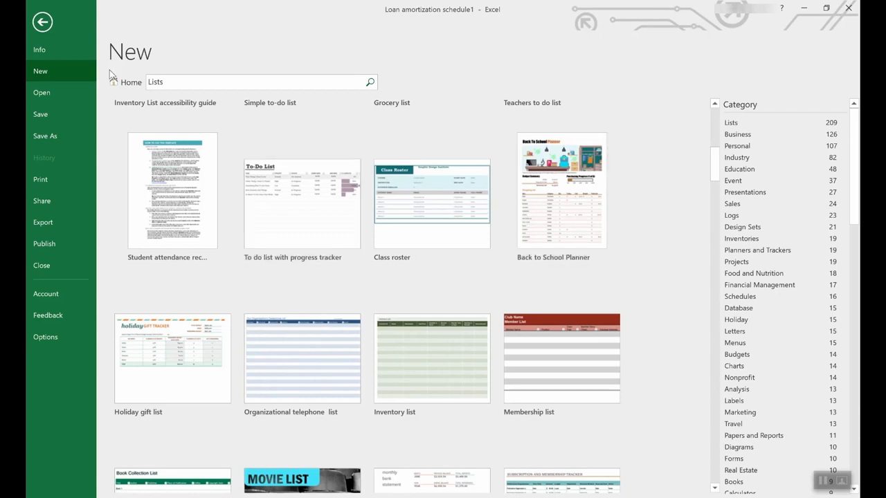
click(123, 81)
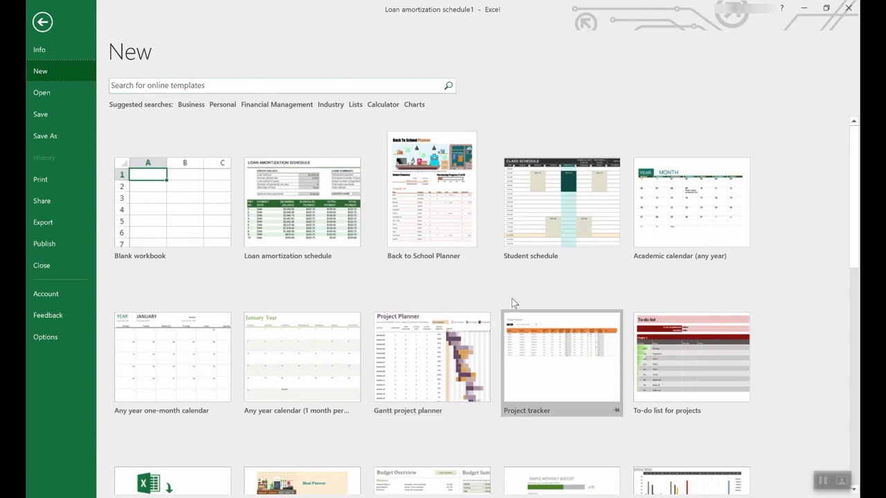
scroll(515, 302, down, 6)
scroll(515, 300, down, 2)
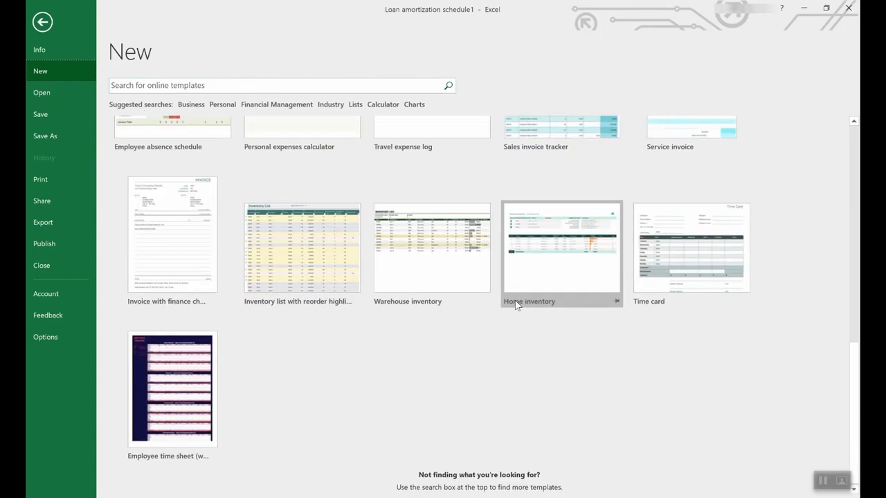
click(168, 367)
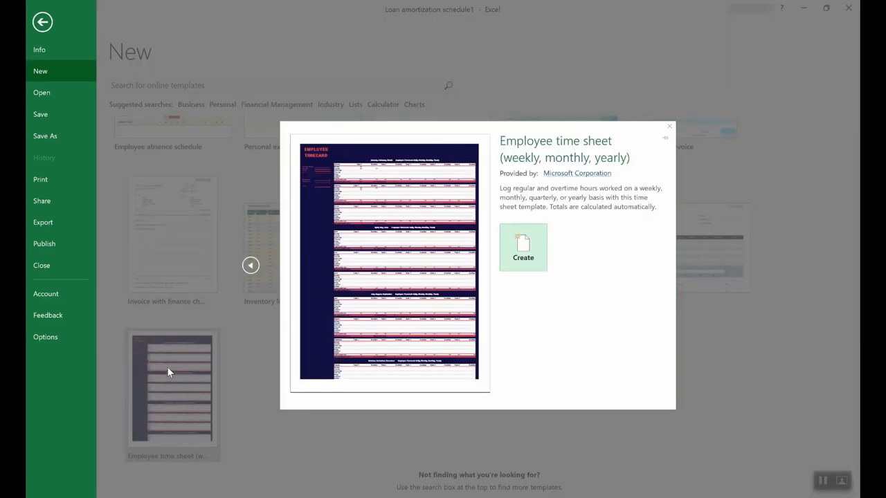
click(537, 247)
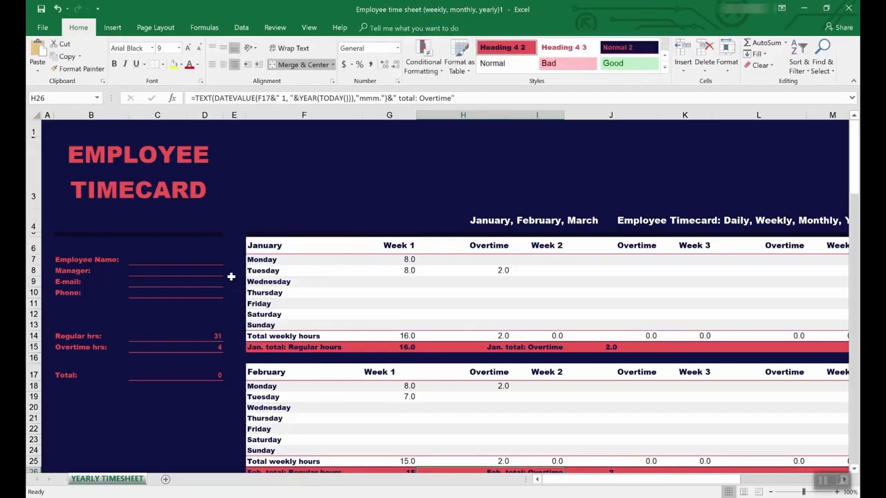
Step: Trace the precedents of the overtime hours formula in C15 on the timesheet
click(166, 337)
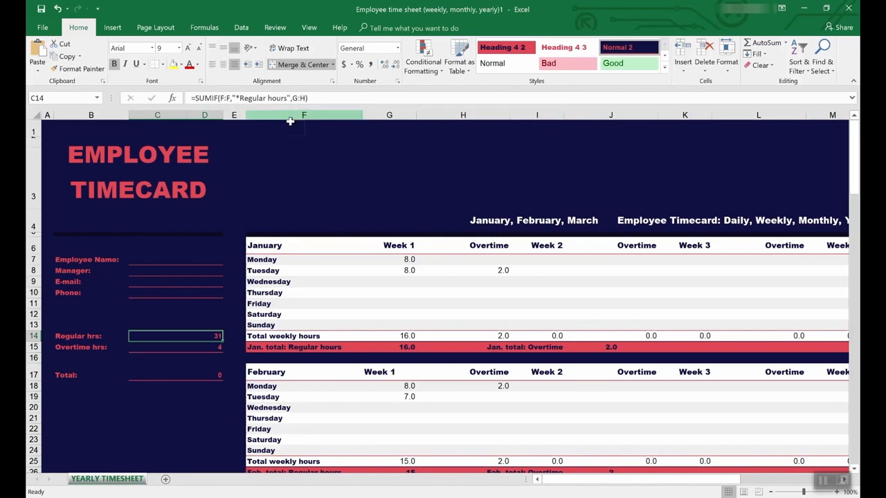
click(205, 349)
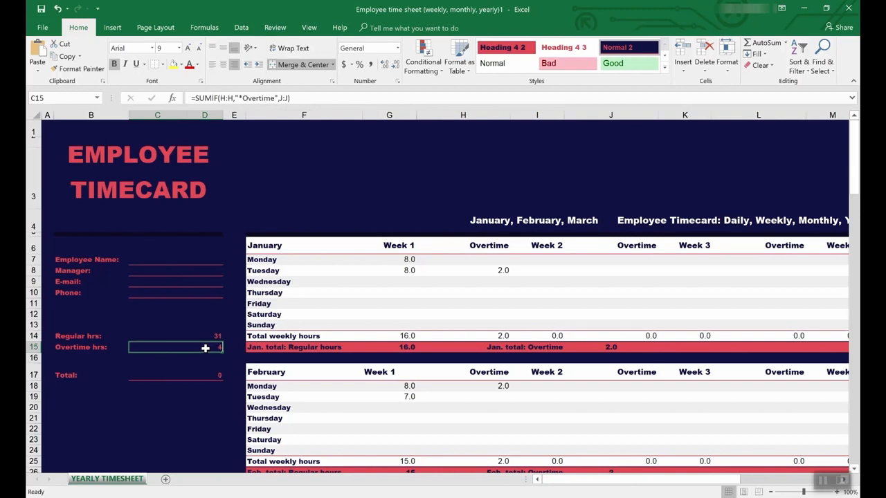
click(272, 27)
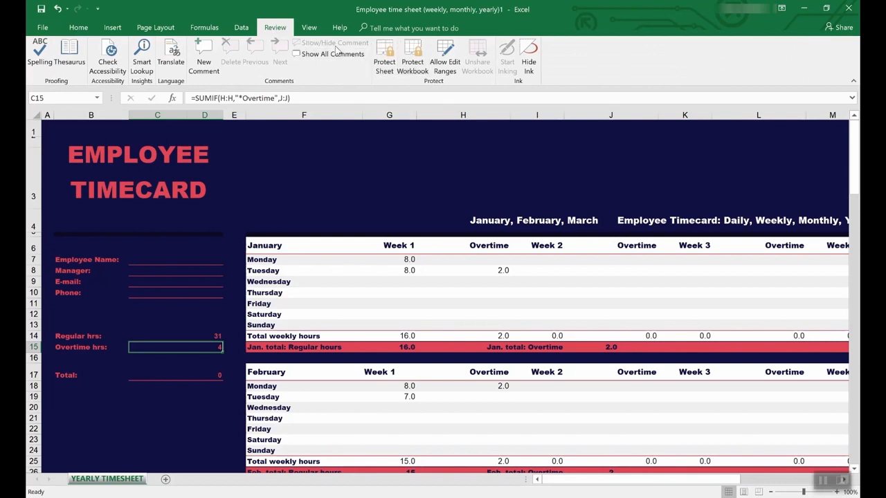
click(204, 27)
click(453, 49)
scroll(453, 338, down, 2)
scroll(454, 338, down, 5)
scroll(453, 338, up, 7)
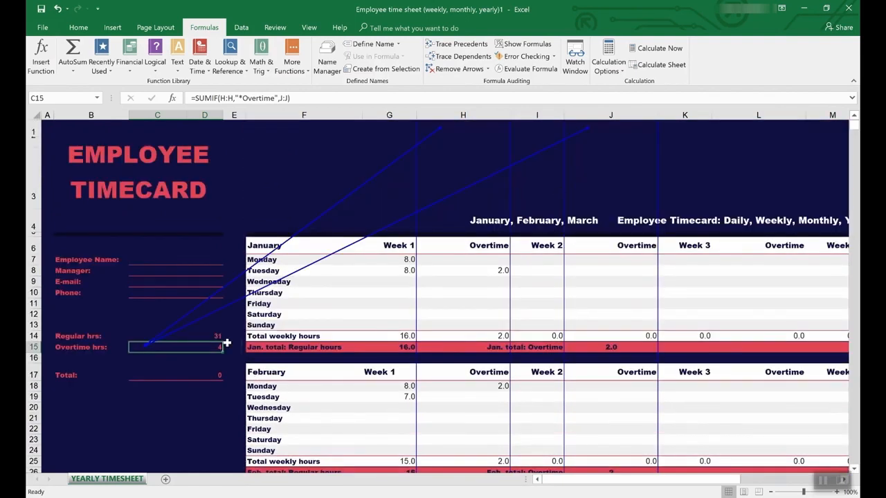
click(179, 337)
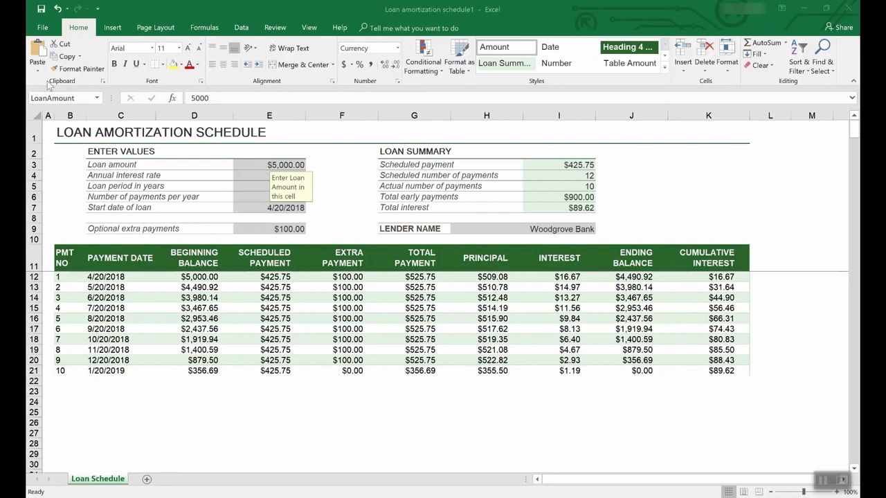
Step: Start saving the loan amortization workbook to This PC as an Excel Template, then cancel and return to the sheet
click(43, 27)
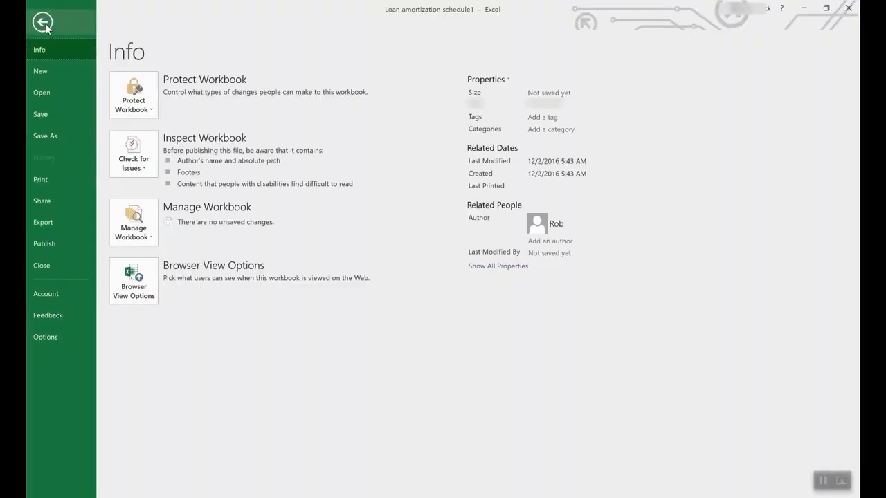
click(56, 138)
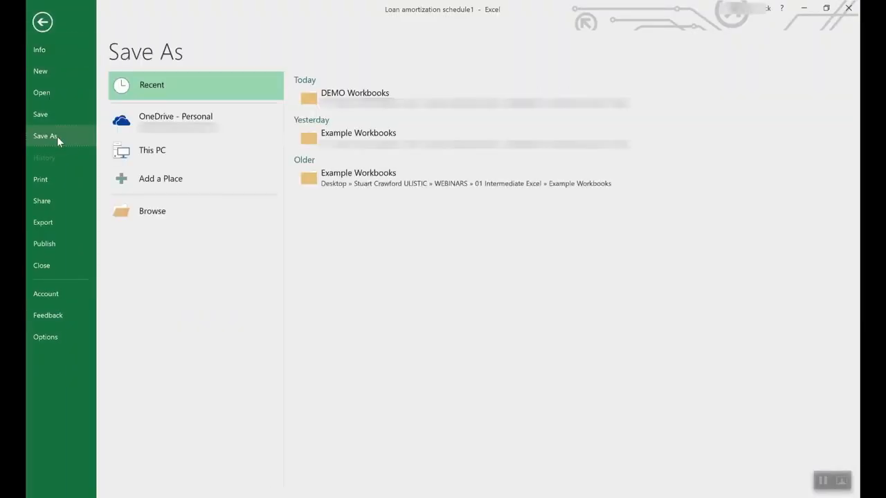
click(189, 119)
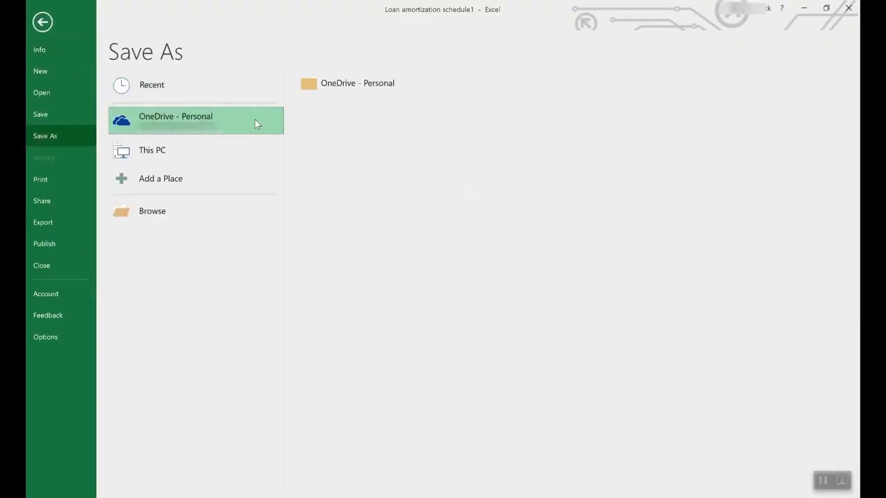
click(166, 146)
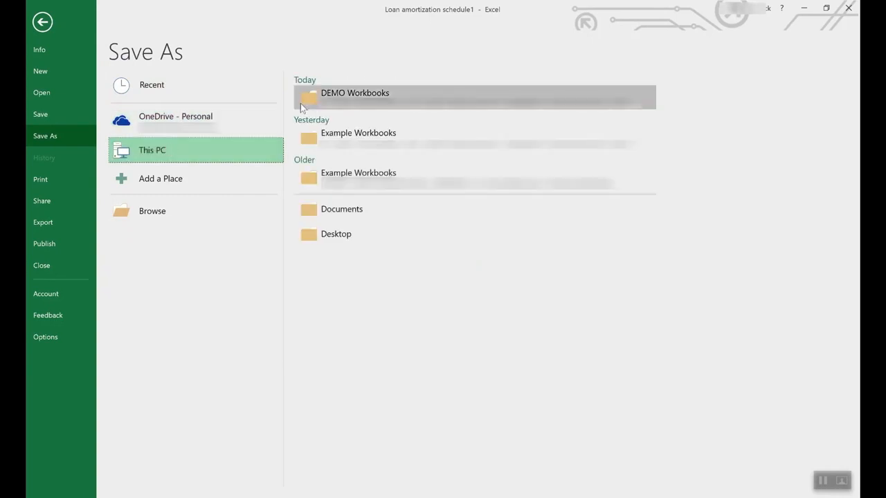
click(237, 141)
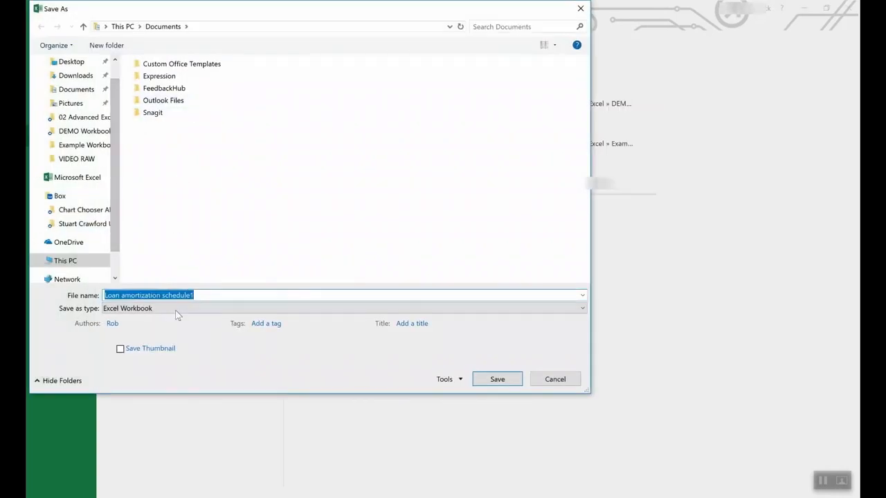
click(167, 308)
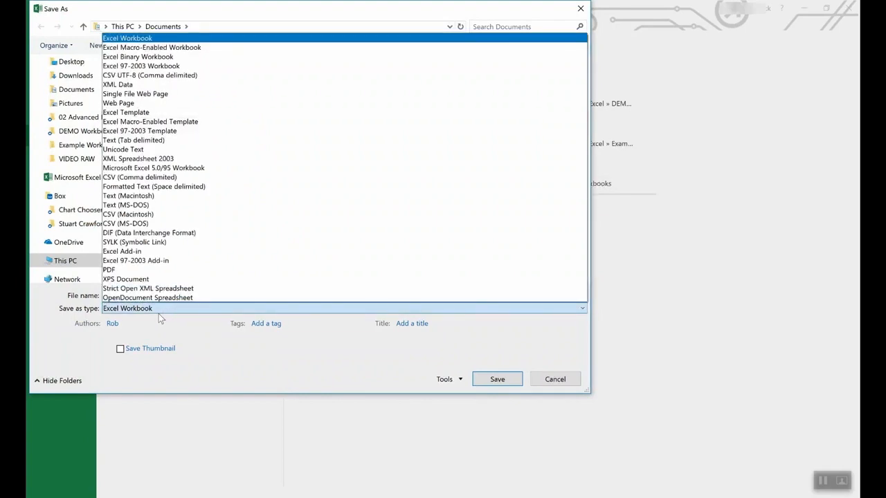
click(146, 113)
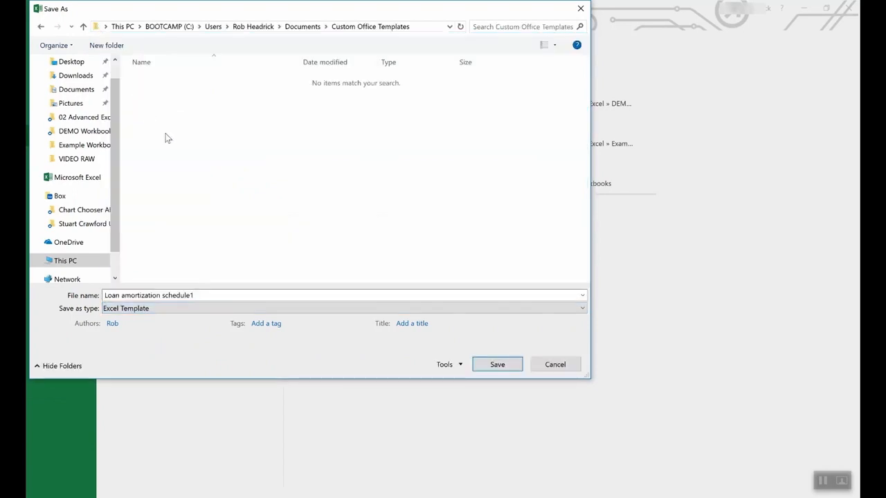
click(556, 365)
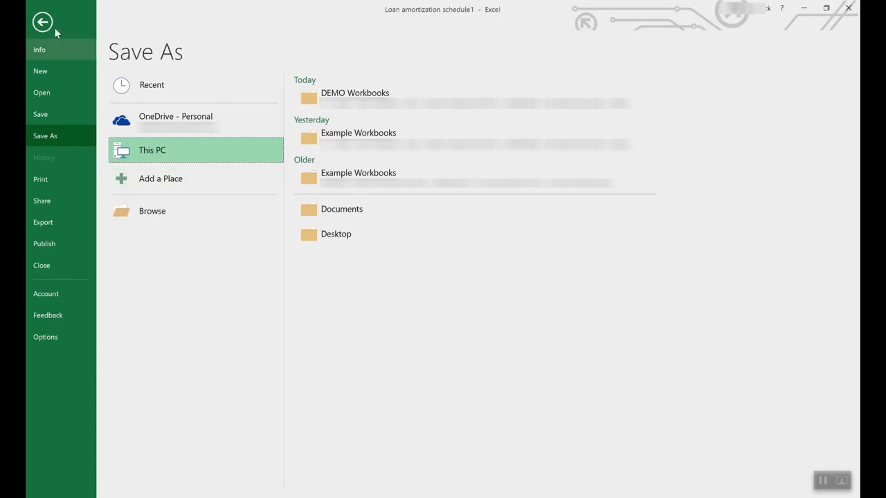
click(32, 22)
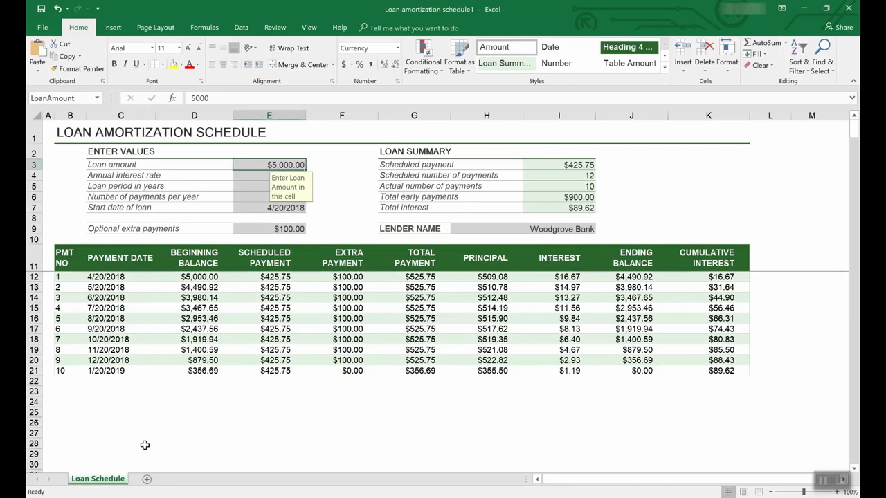